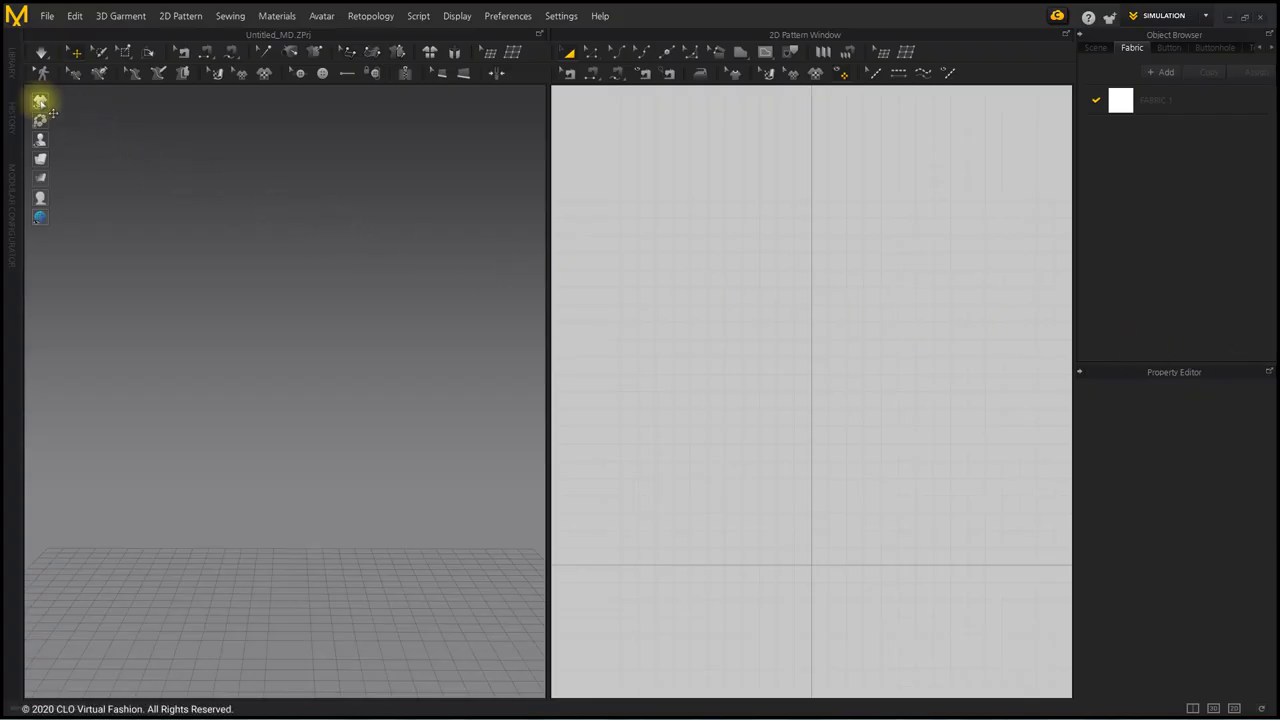
- Load the Female_B_V3.avt avatar from the library's Female_B folder, leaving the library collapsed
{"action": "left_click", "coordinate": [10, 64]}
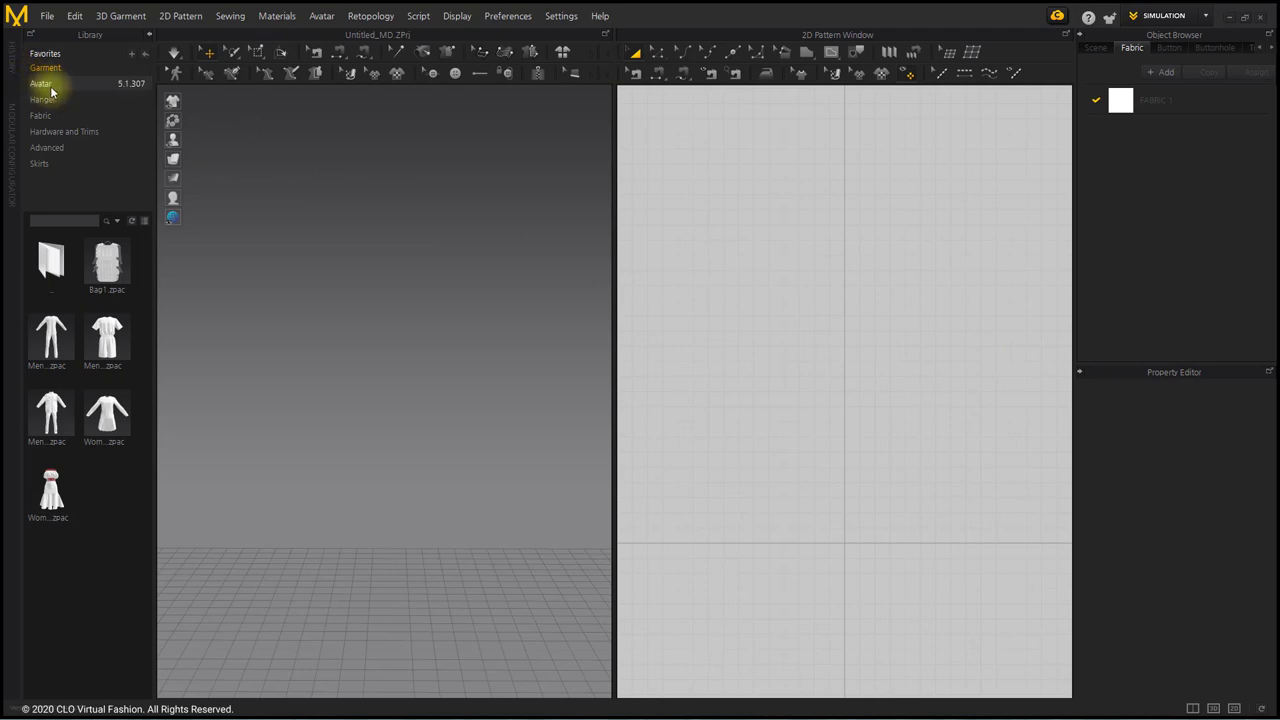
{"action": "left_click", "coordinate": [44, 84]}
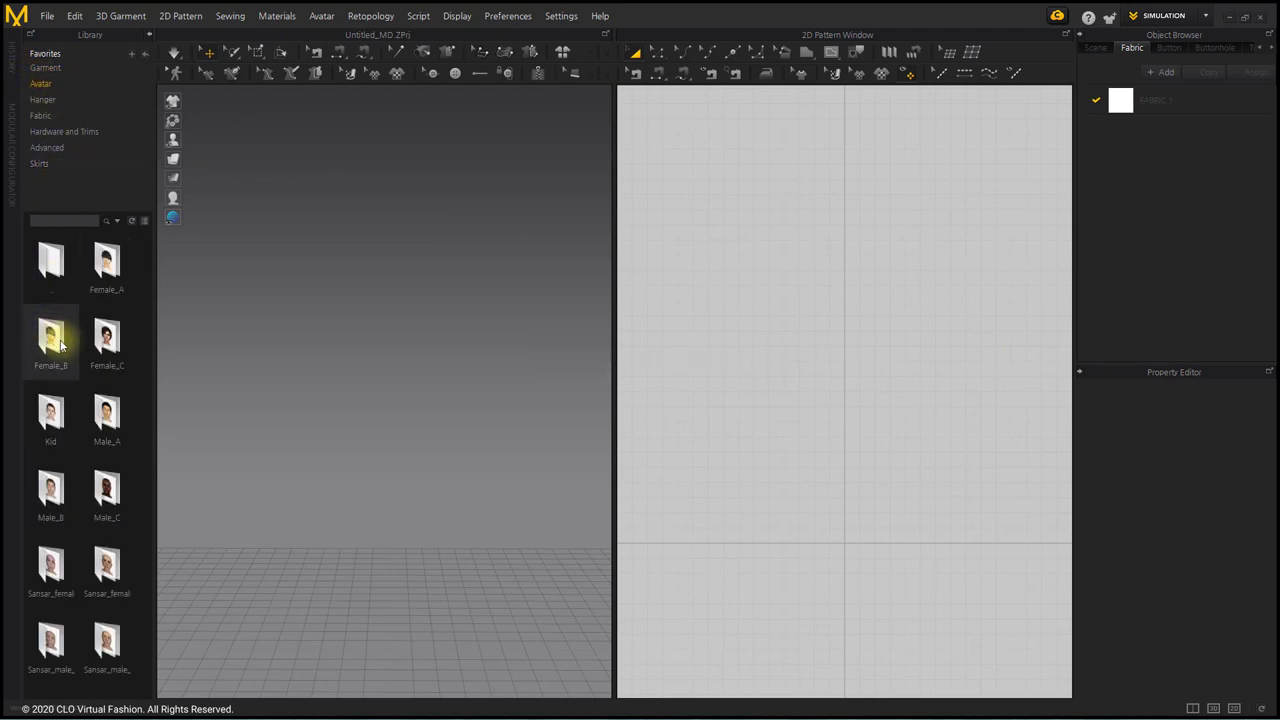
{"action": "double_click", "coordinate": [63, 346]}
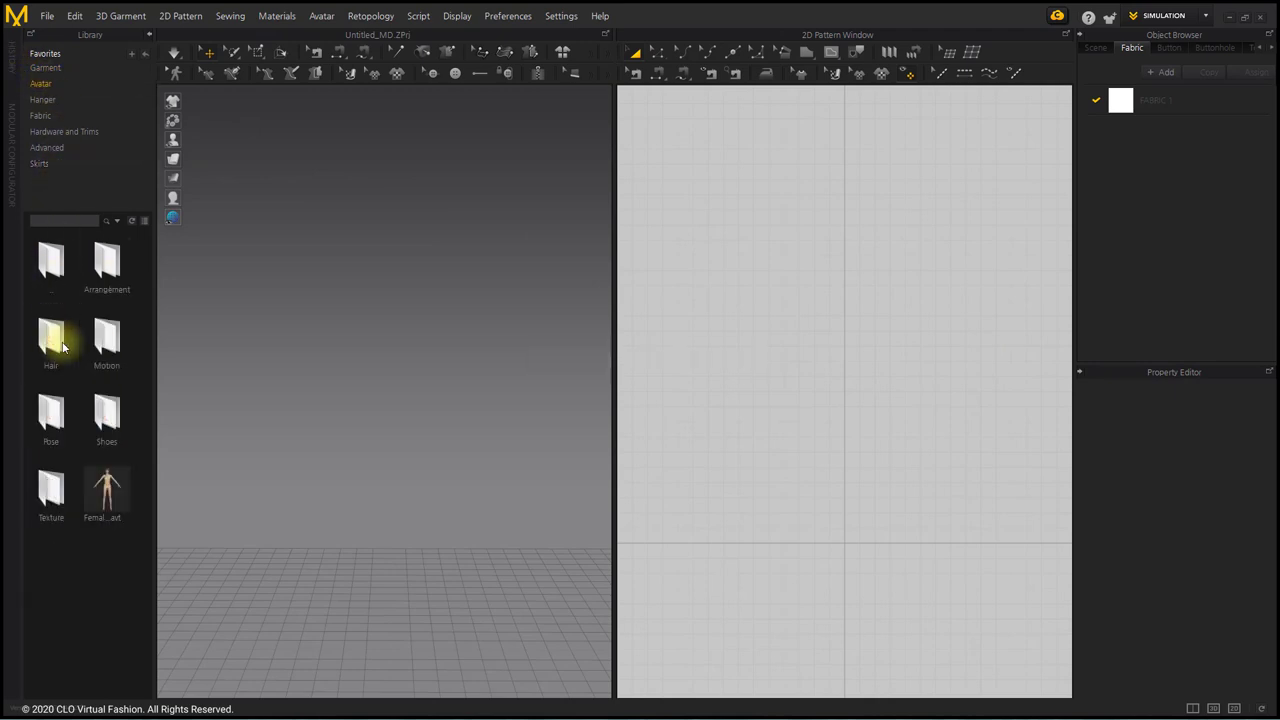
{"action": "double_click", "coordinate": [117, 493]}
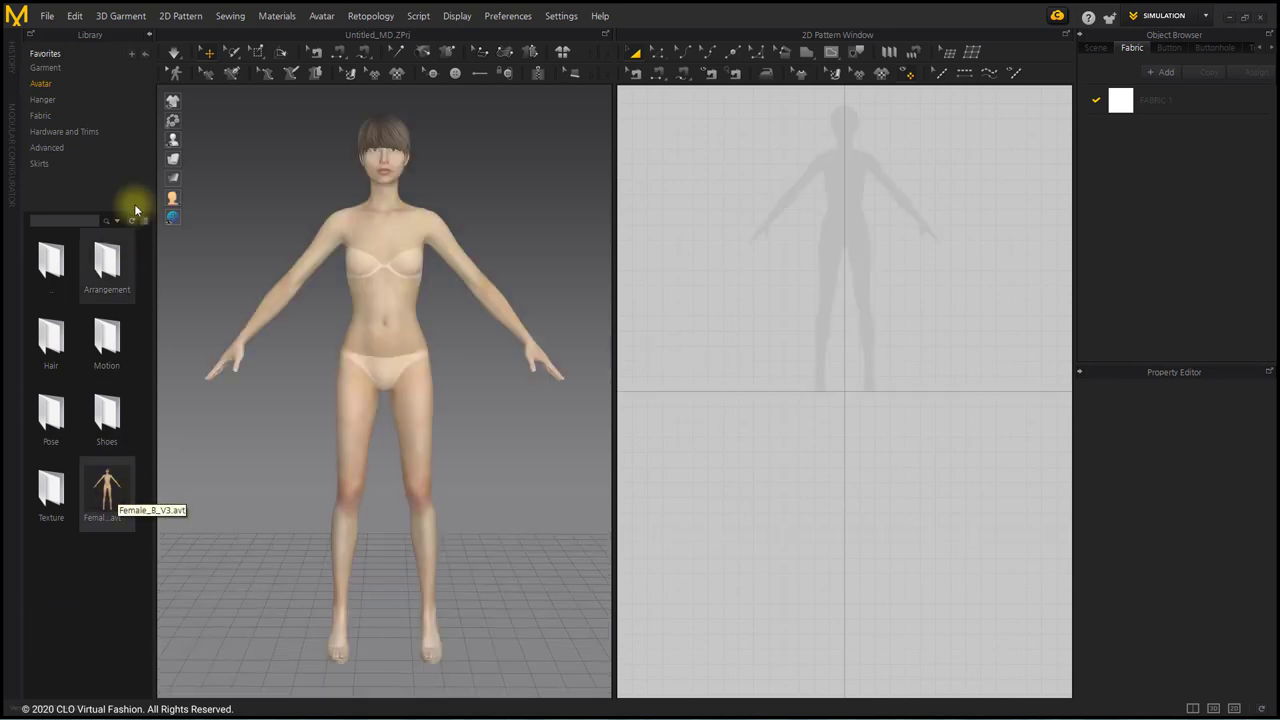
{"action": "left_click", "coordinate": [148, 36]}
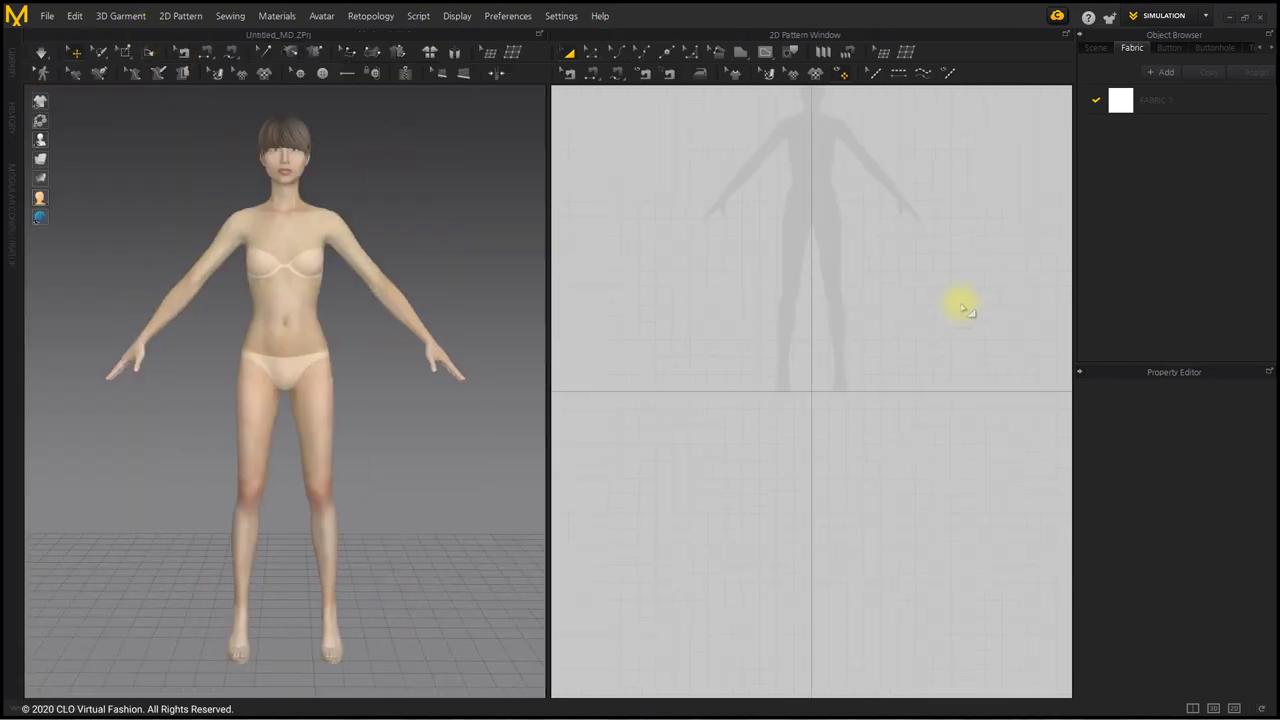
- Draw a rectangle pattern about 161 mm wide and 48 mm high at the avatar silhouette's waist, starting on the centre line
{"action": "right_click_drag", "start_coordinate": [943, 266], "coordinate": [911, 417]}
{"action": "scroll", "coordinate": [783, 352], "scroll_direction": "up", "scroll_amount": 6}
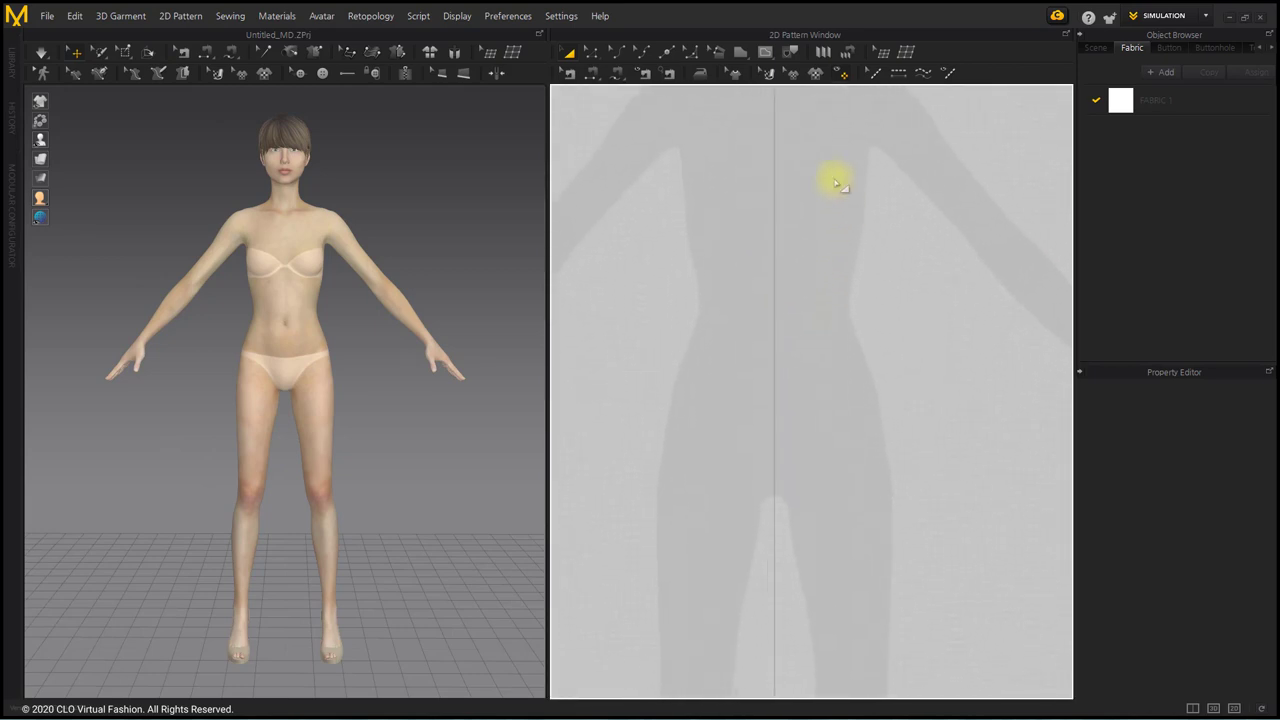
{"action": "left_click", "coordinate": [741, 53]}
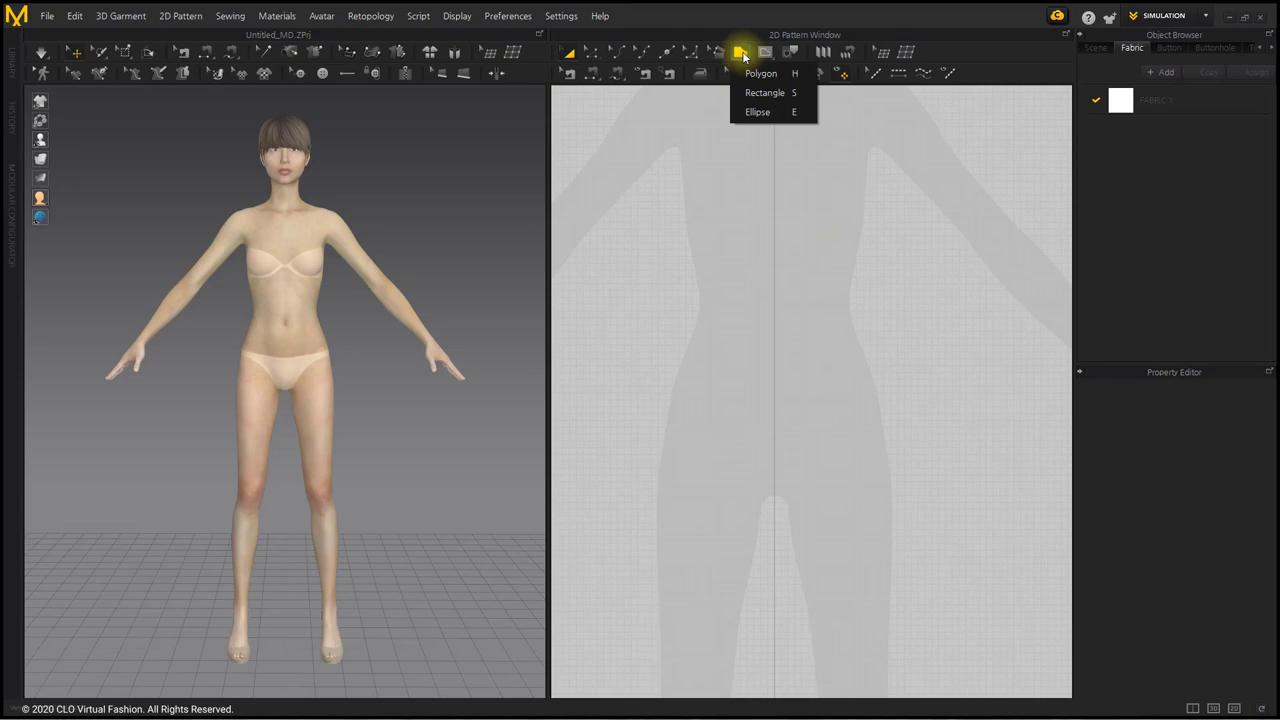
{"action": "left_click", "coordinate": [772, 93]}
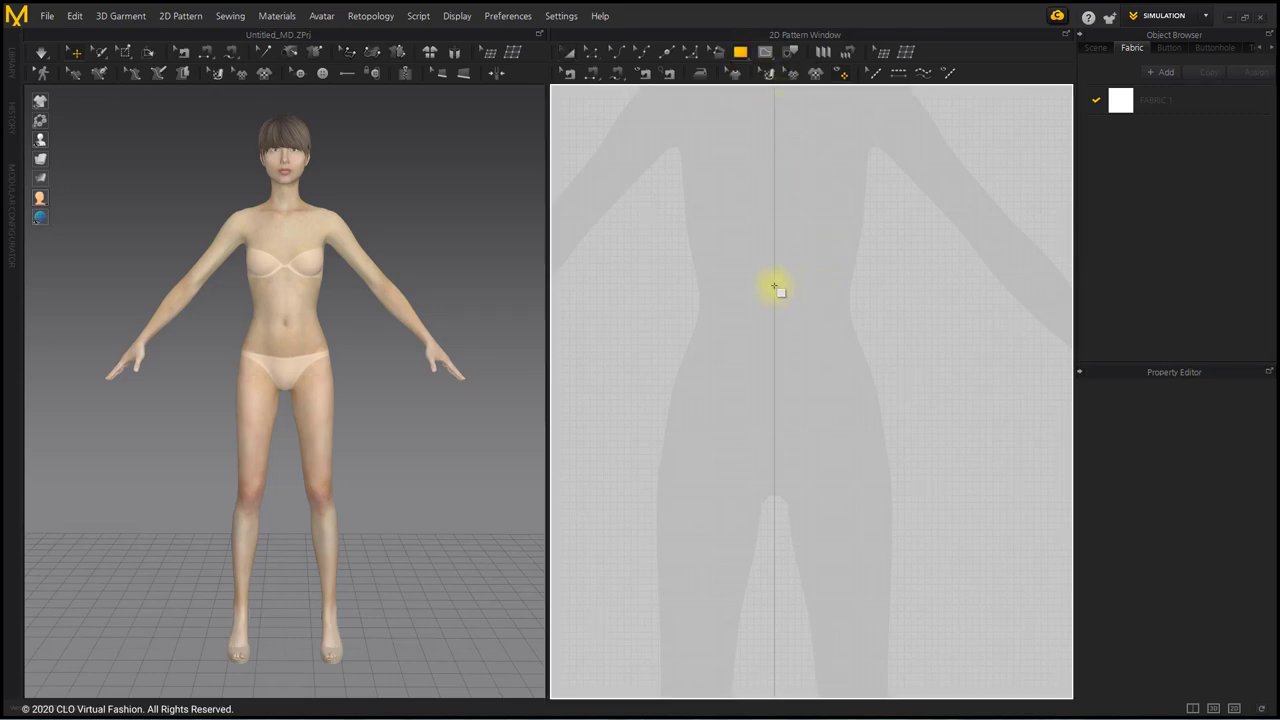
{"action": "left_click_drag", "start_coordinate": [774, 286], "coordinate": [882, 314]}
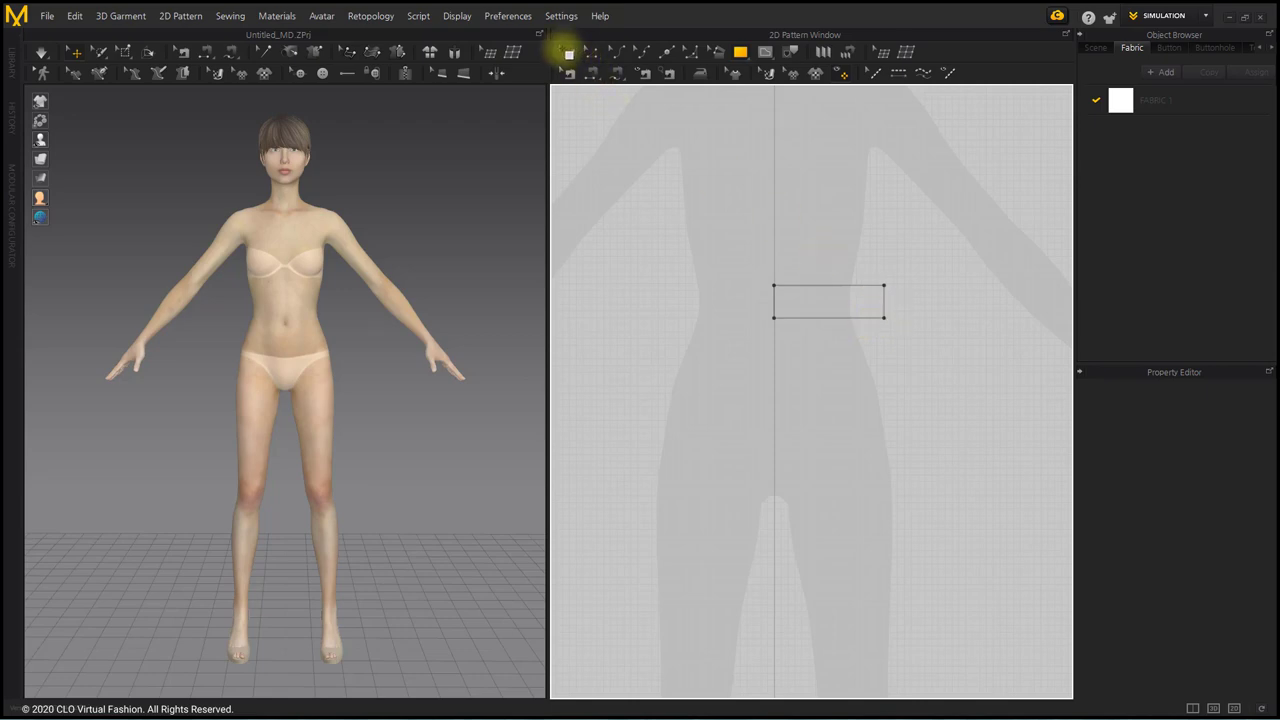
- Move the rectangle pattern horizontally away from the centre line, towards the outer side of the waist
{"action": "left_click", "coordinate": [567, 52]}
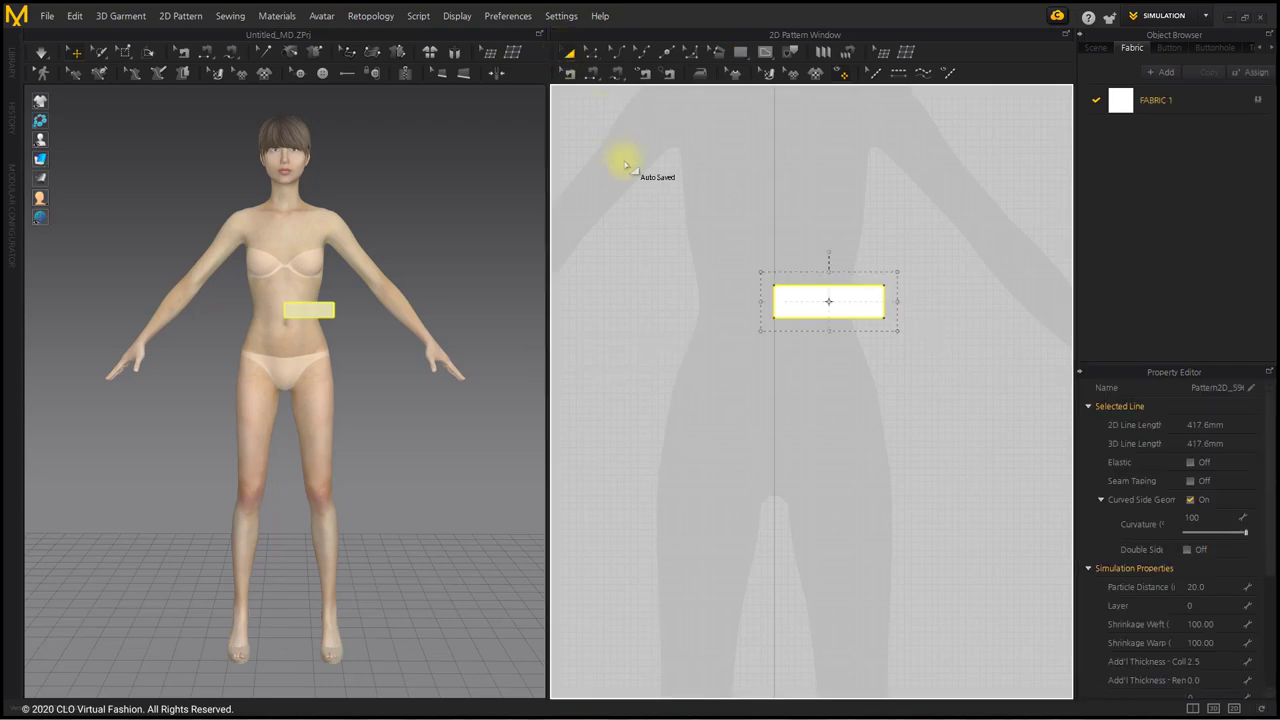
{"action": "left_click", "coordinate": [714, 202]}
{"action": "left_click", "coordinate": [801, 305]}
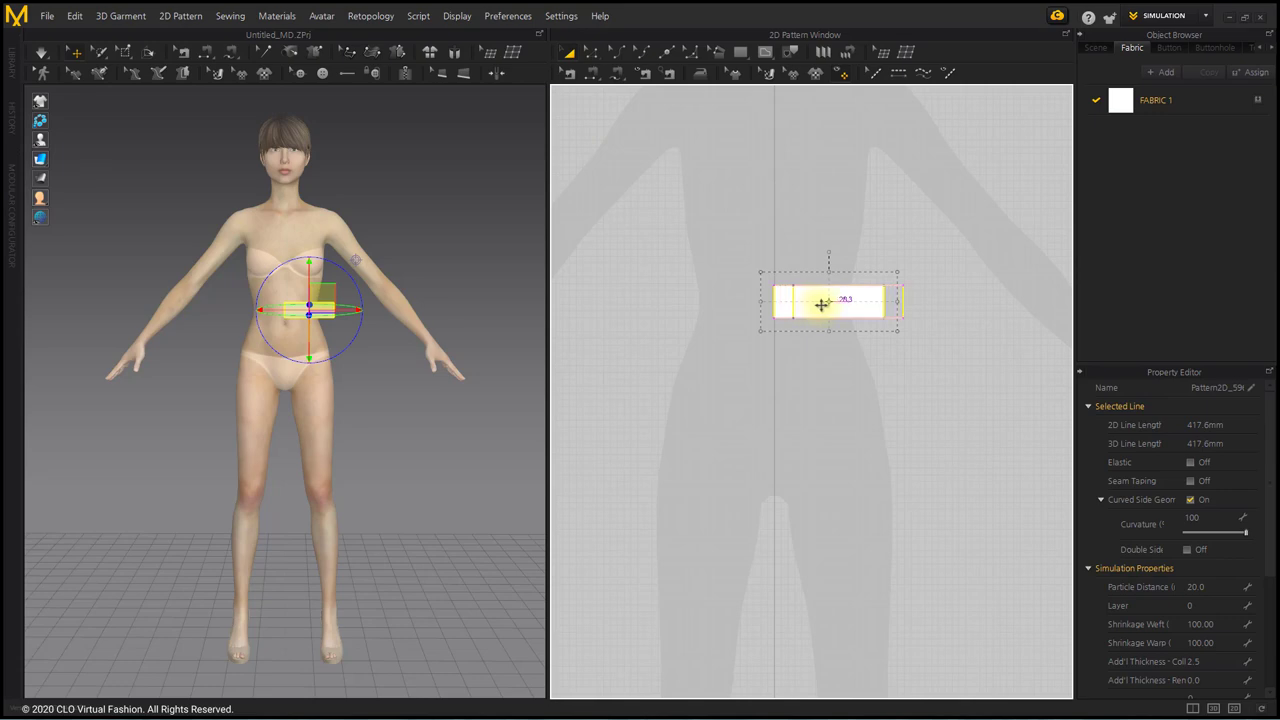
{"action": "left_click_drag", "start_coordinate": [828, 303], "coordinate": [855, 303]}
{"action": "left_click", "coordinate": [846, 366]}
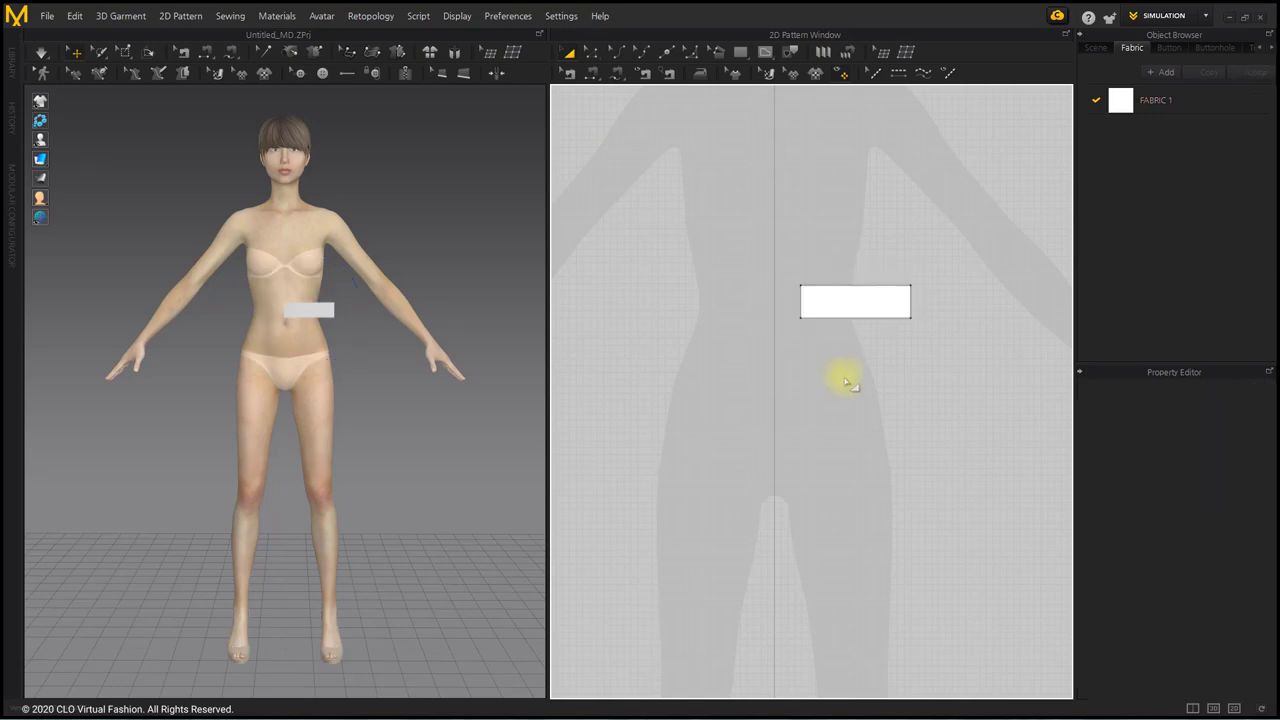
- Create a Symmetric Pattern (with Sewing) of the rectangle and place it on the opposite side of the centre line
{"action": "right_click", "coordinate": [847, 302]}
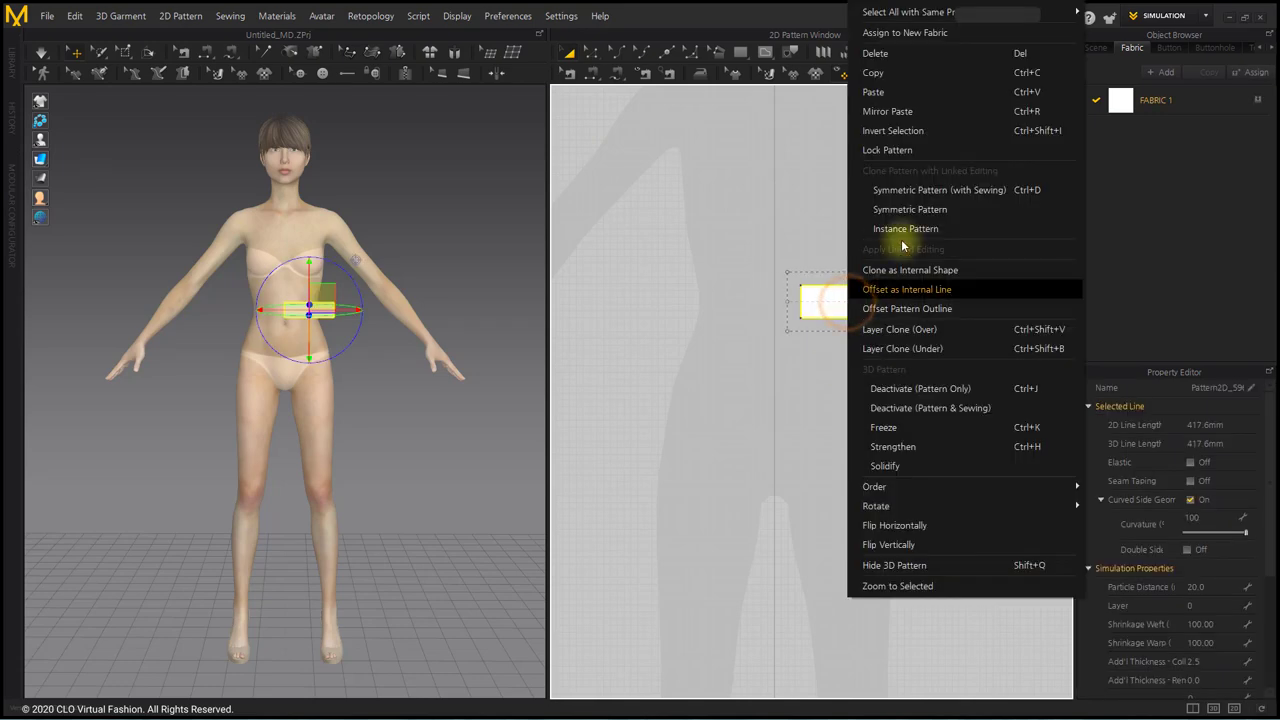
{"action": "left_click", "coordinate": [912, 189]}
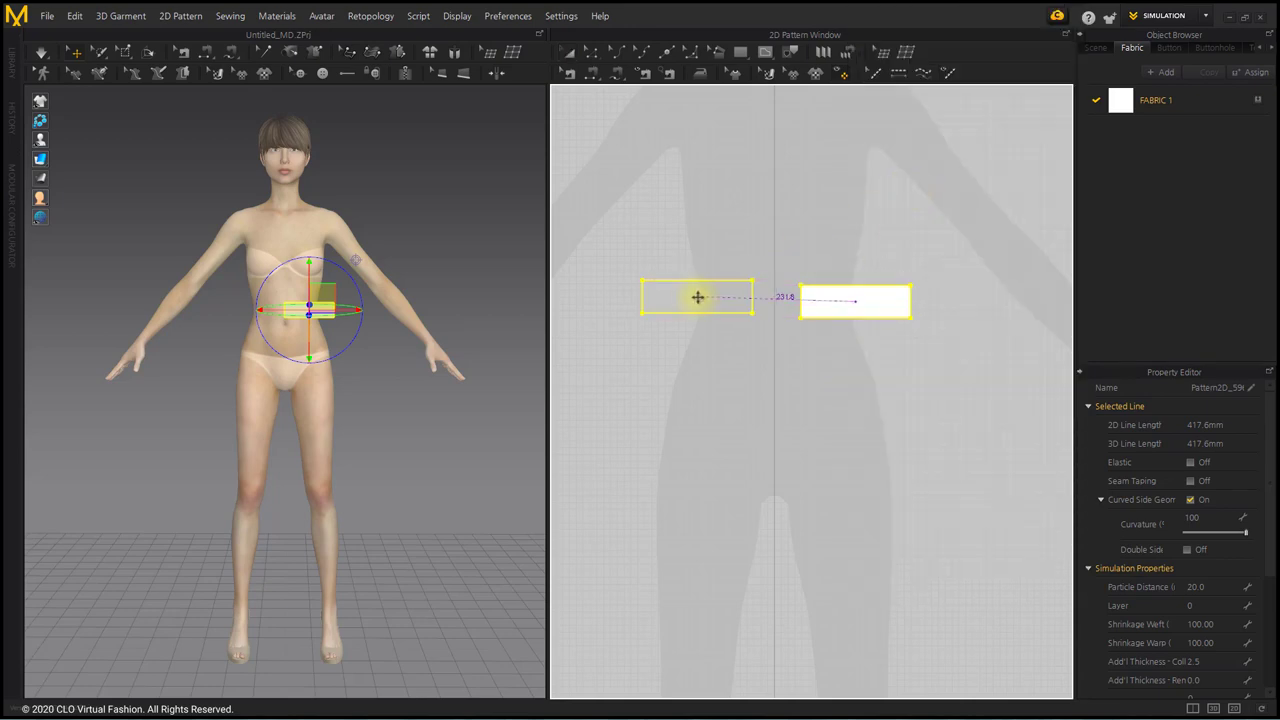
{"action": "left_click", "coordinate": [694, 298]}
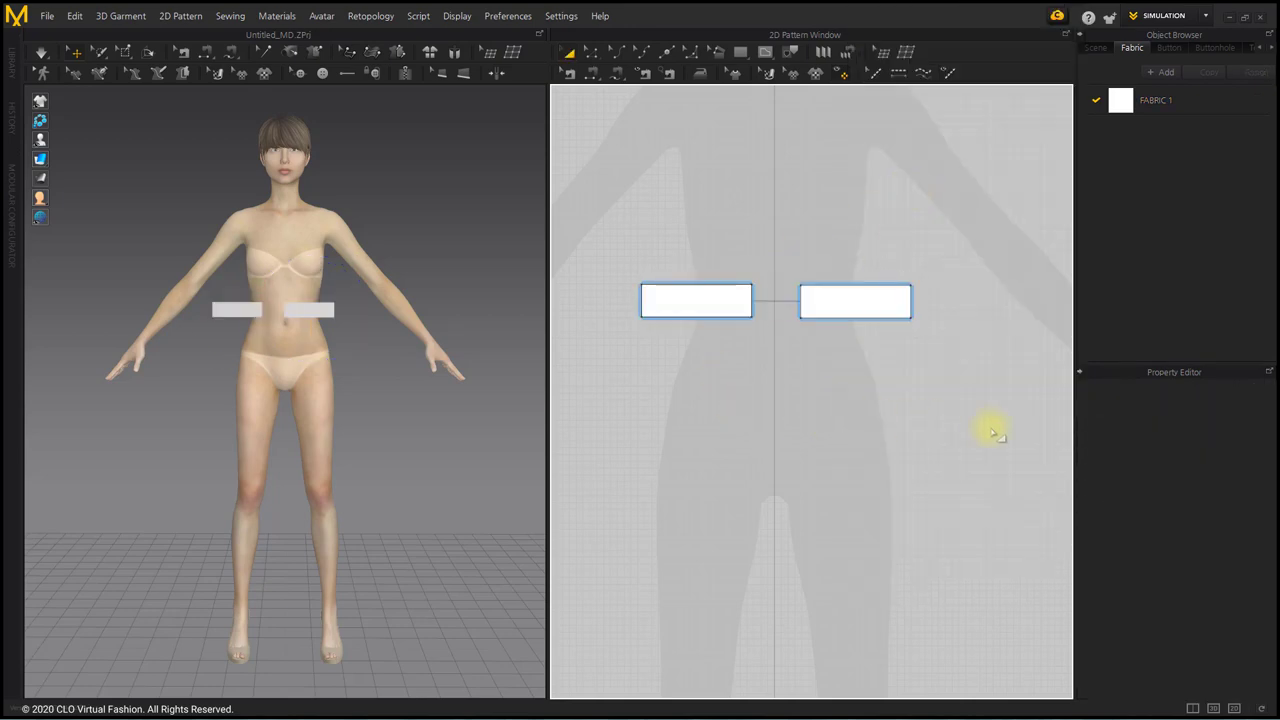
- Copy both waistband rectangles and paste the pair level with the originals, beside the avatar silhouette, as the back pieces
{"action": "scroll", "coordinate": [991, 429], "scroll_direction": "down", "scroll_amount": 3}
{"action": "middle_click_drag", "start_coordinate": [991, 429], "coordinate": [870, 371]}
{"action": "scroll", "coordinate": [825, 337], "scroll_direction": "down", "scroll_amount": 1}
{"action": "left_click_drag", "start_coordinate": [566, 214], "coordinate": [773, 314]}
{"action": "key", "text": "ctrl+c"}
{"action": "key", "text": "ctrl+v"}
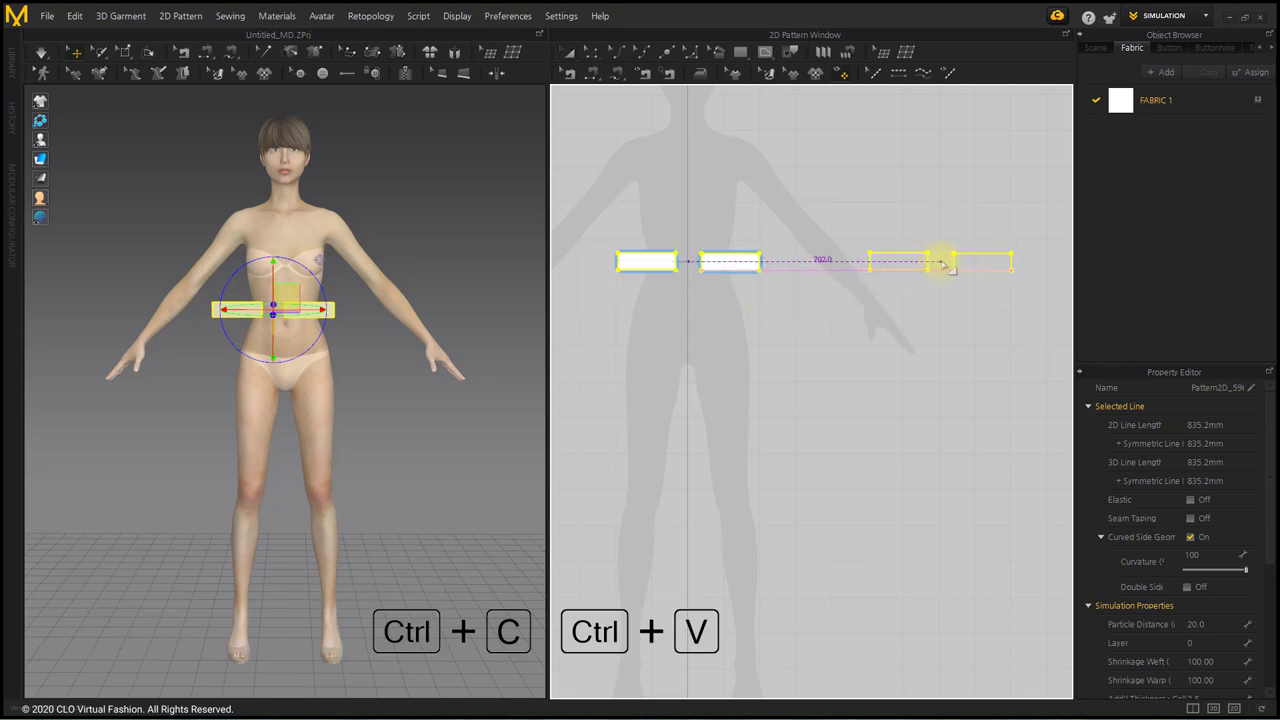
{"action": "left_click", "coordinate": [945, 262]}
{"action": "left_click", "coordinate": [893, 355]}
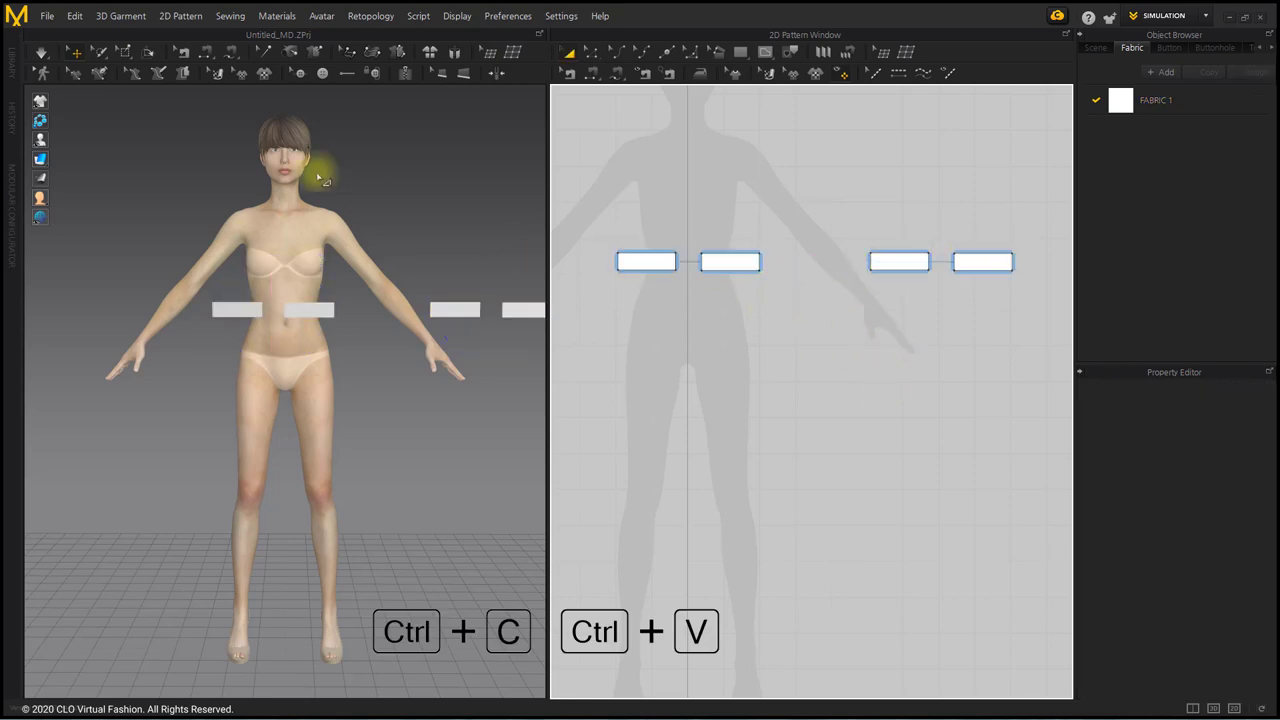
- Show the avatar's arrangement points and place the front waistband pieces on the front side points just above the hips
{"action": "mouse_move", "coordinate": [40, 139]}
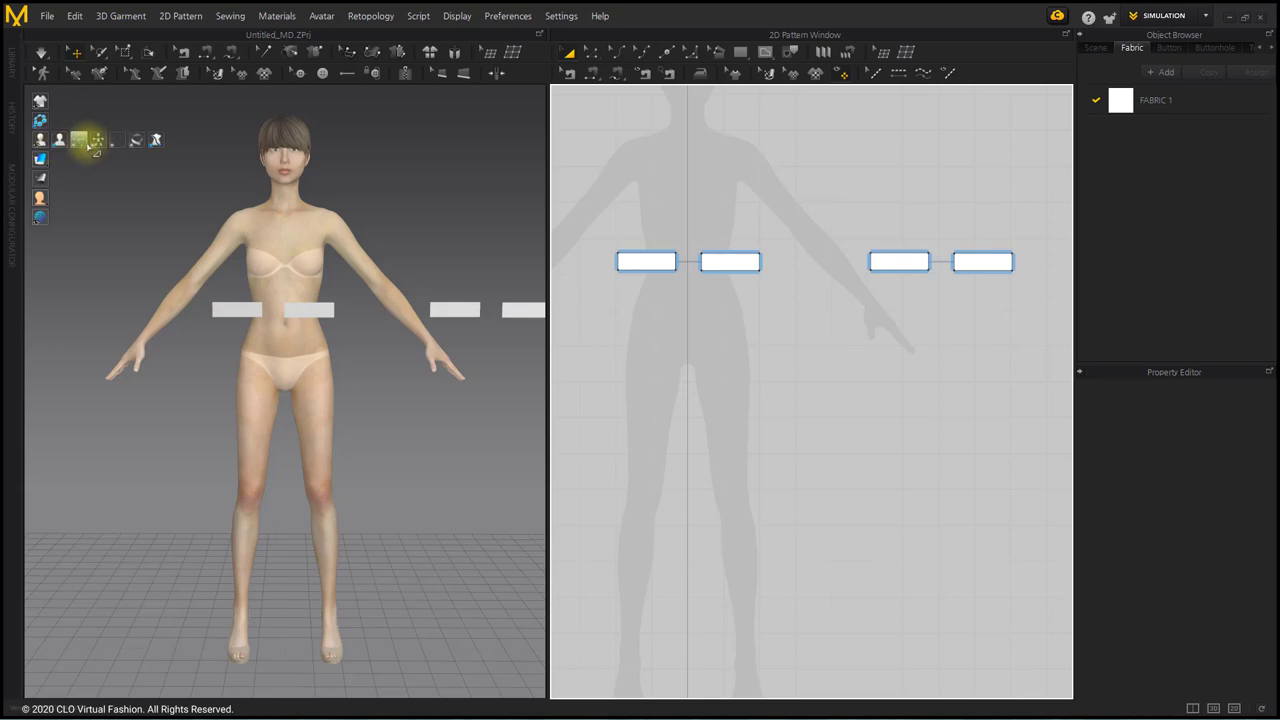
{"action": "left_click", "coordinate": [81, 141]}
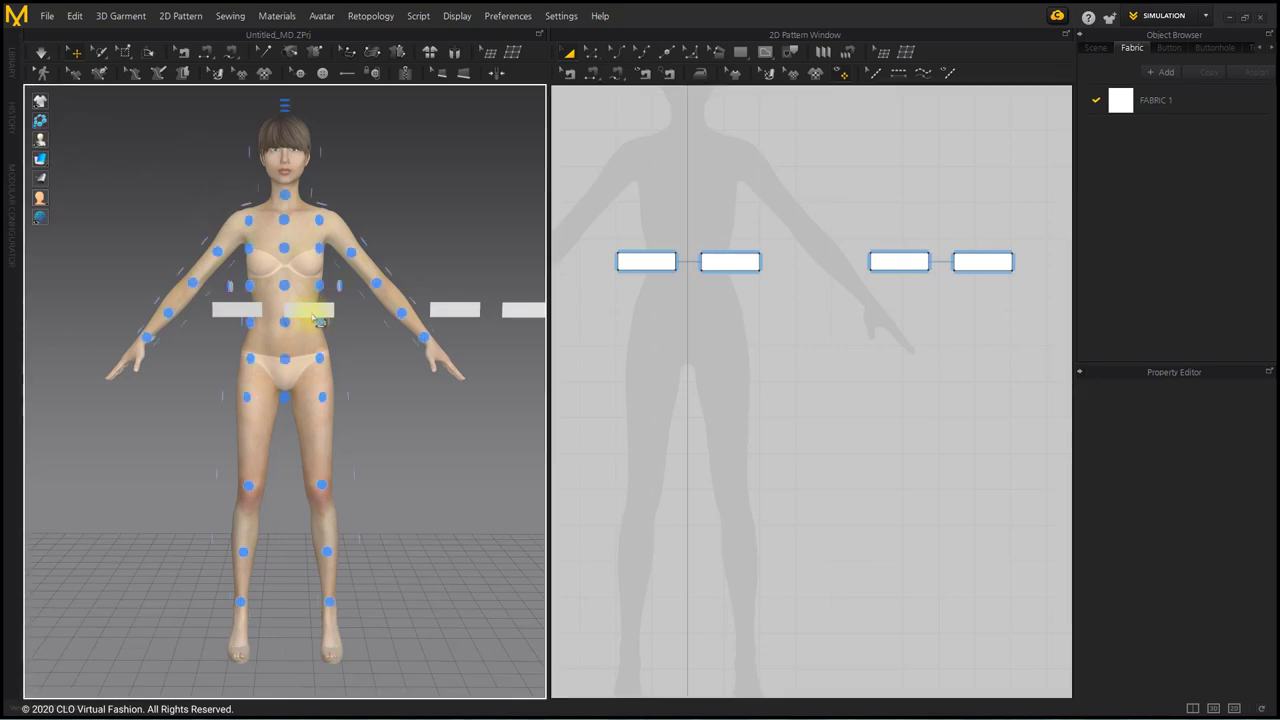
{"action": "left_click", "coordinate": [357, 311]}
{"action": "left_click", "coordinate": [319, 321]}
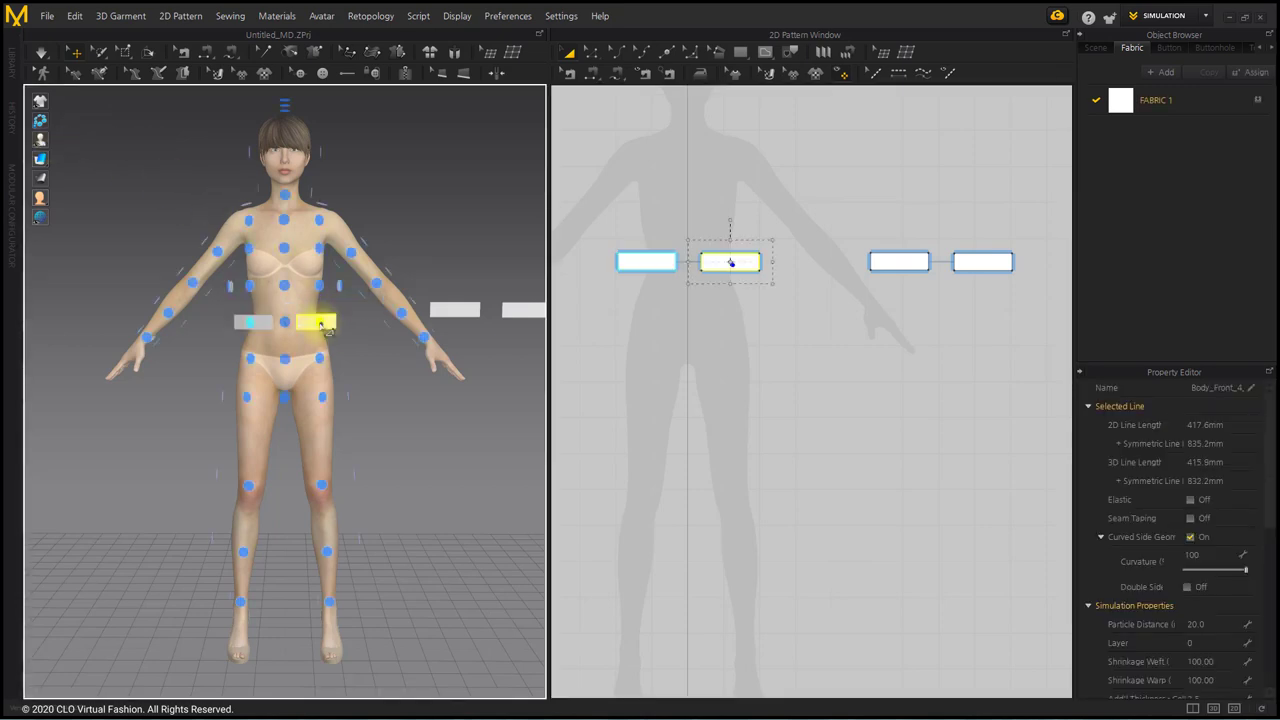
{"action": "scroll", "coordinate": [370, 378], "scroll_direction": "up", "scroll_amount": 5}
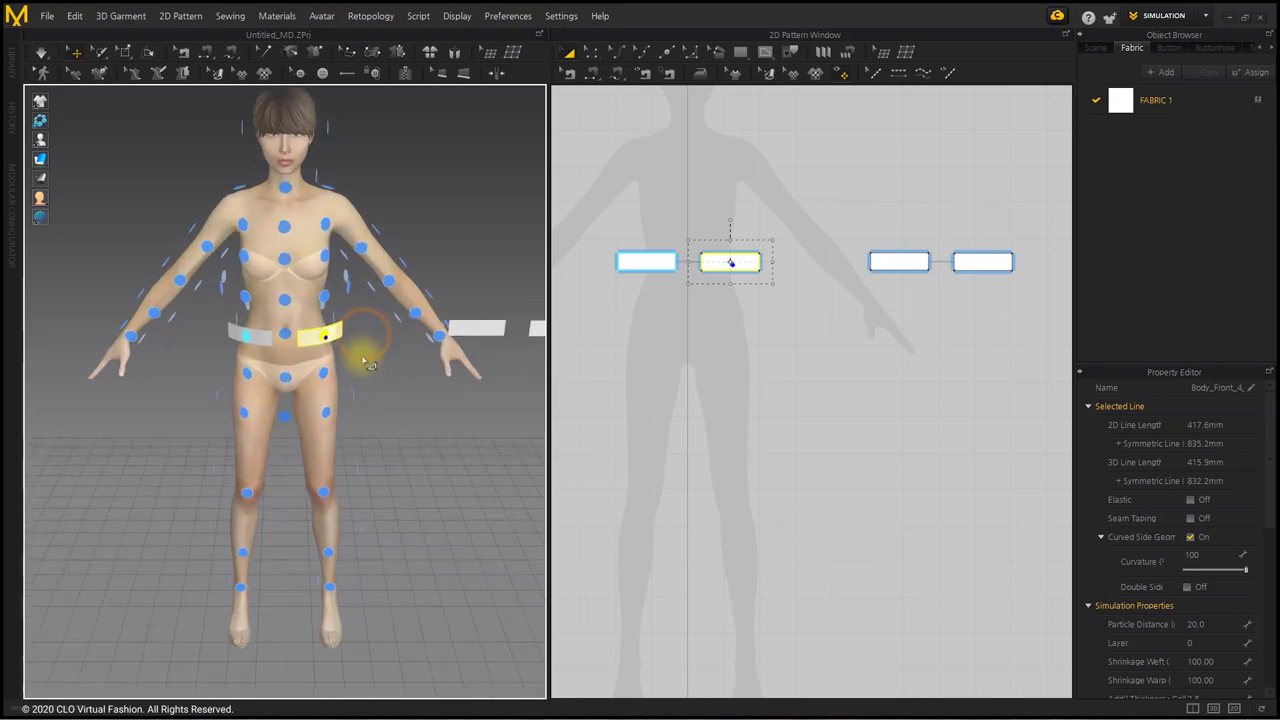
{"action": "middle_click_drag", "start_coordinate": [368, 385], "coordinate": [349, 443]}
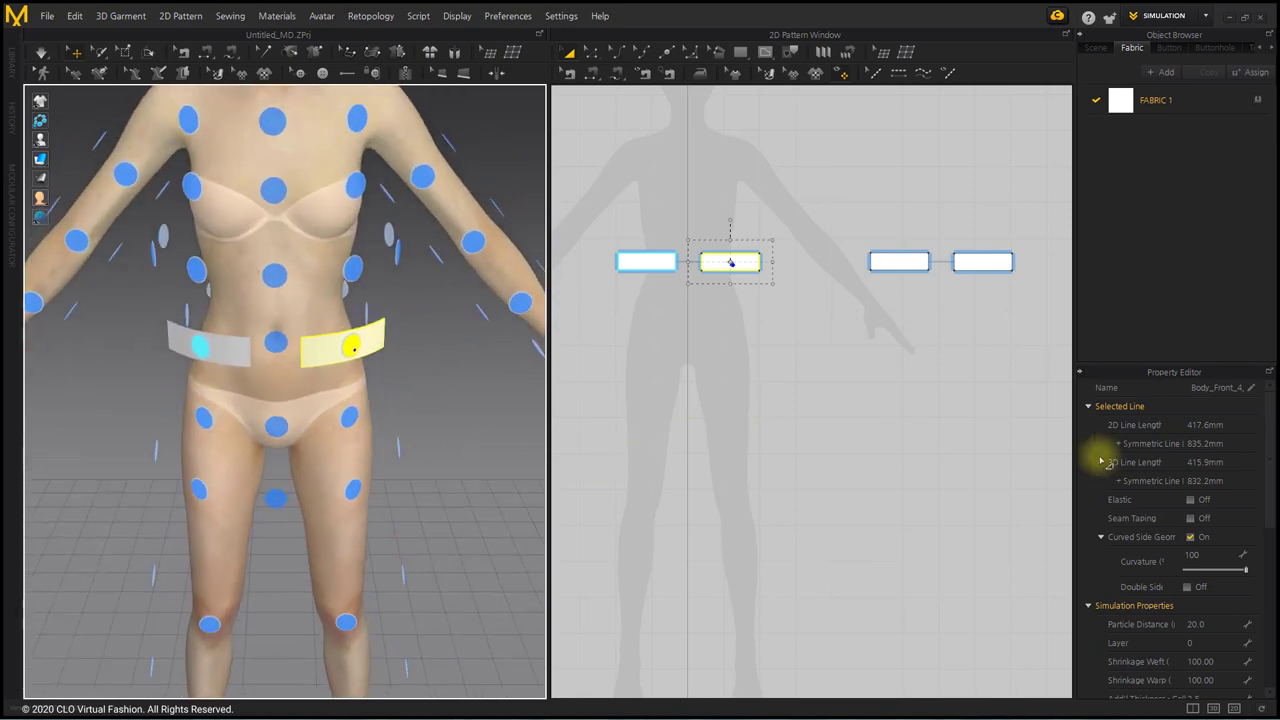
- Set the front waistband pieces' arrangement Offset to 18 to bring them closer to the body
{"action": "left_click_drag", "start_coordinate": [1137, 357], "coordinate": [1157, 194]}
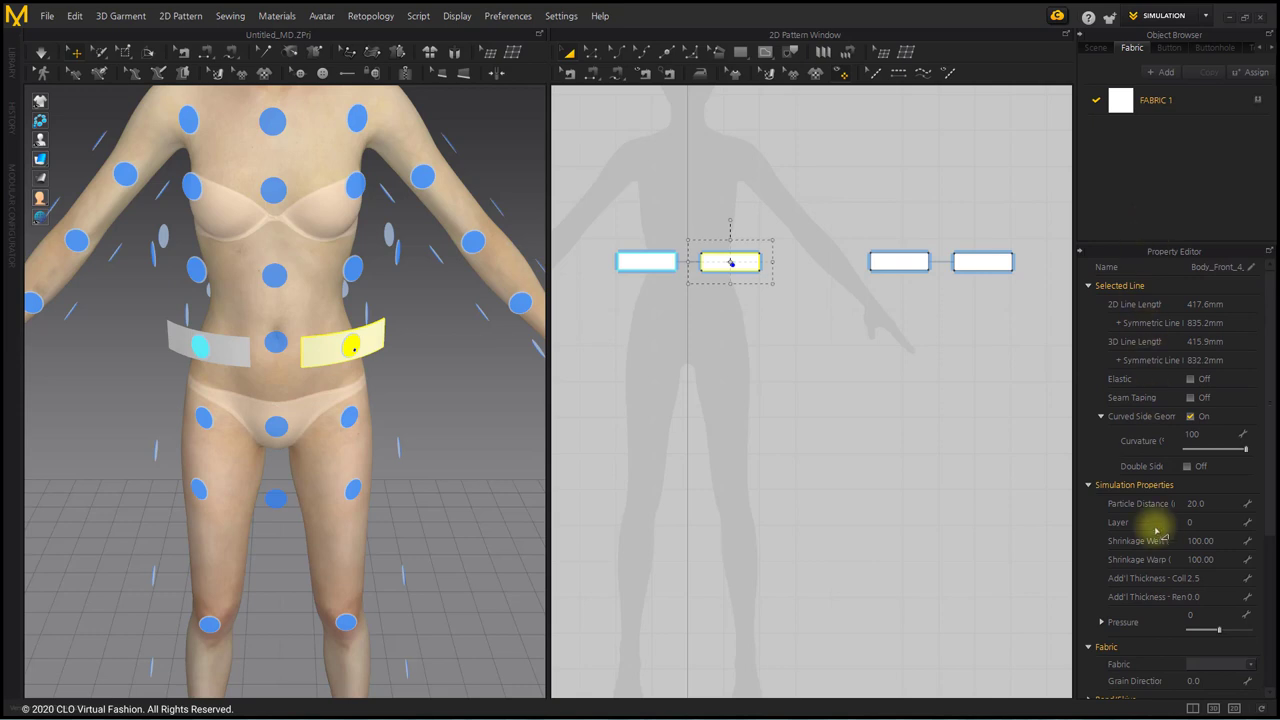
{"action": "scroll", "coordinate": [1168, 541], "scroll_direction": "down", "scroll_amount": 3}
{"action": "scroll", "coordinate": [1166, 540], "scroll_direction": "down", "scroll_amount": 2}
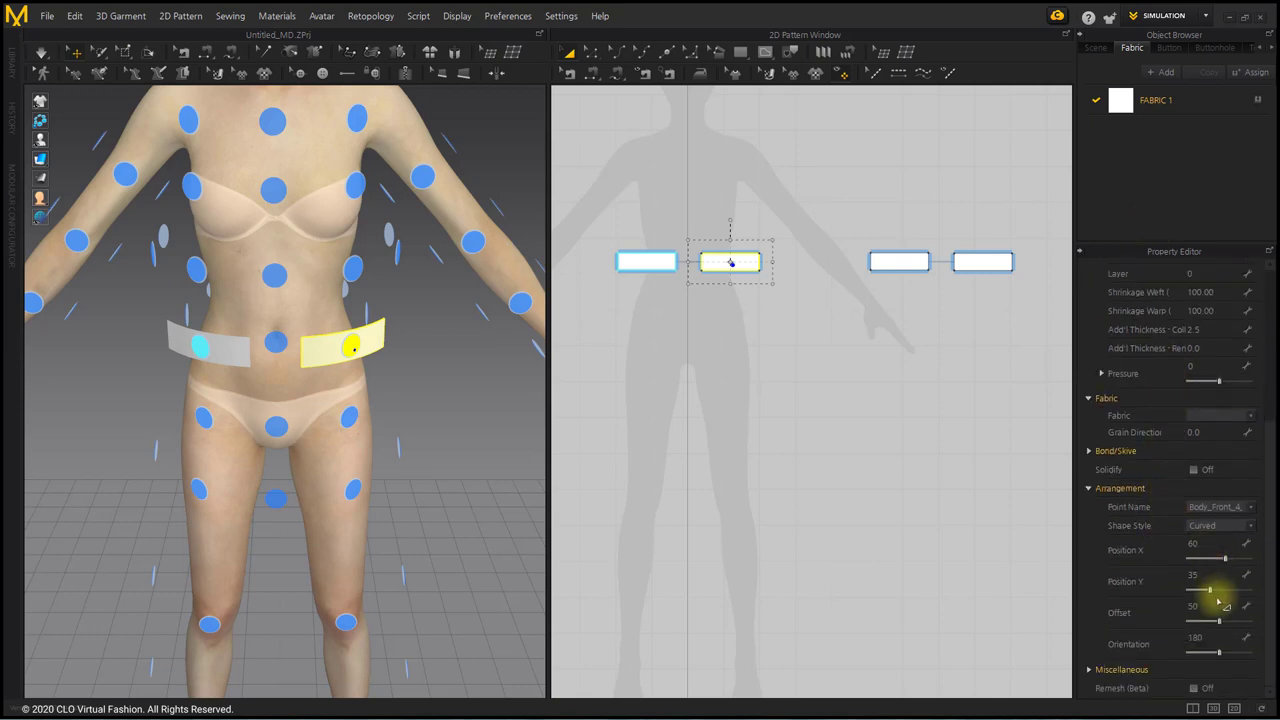
{"action": "left_click_drag", "start_coordinate": [1220, 623], "coordinate": [1199, 622]}
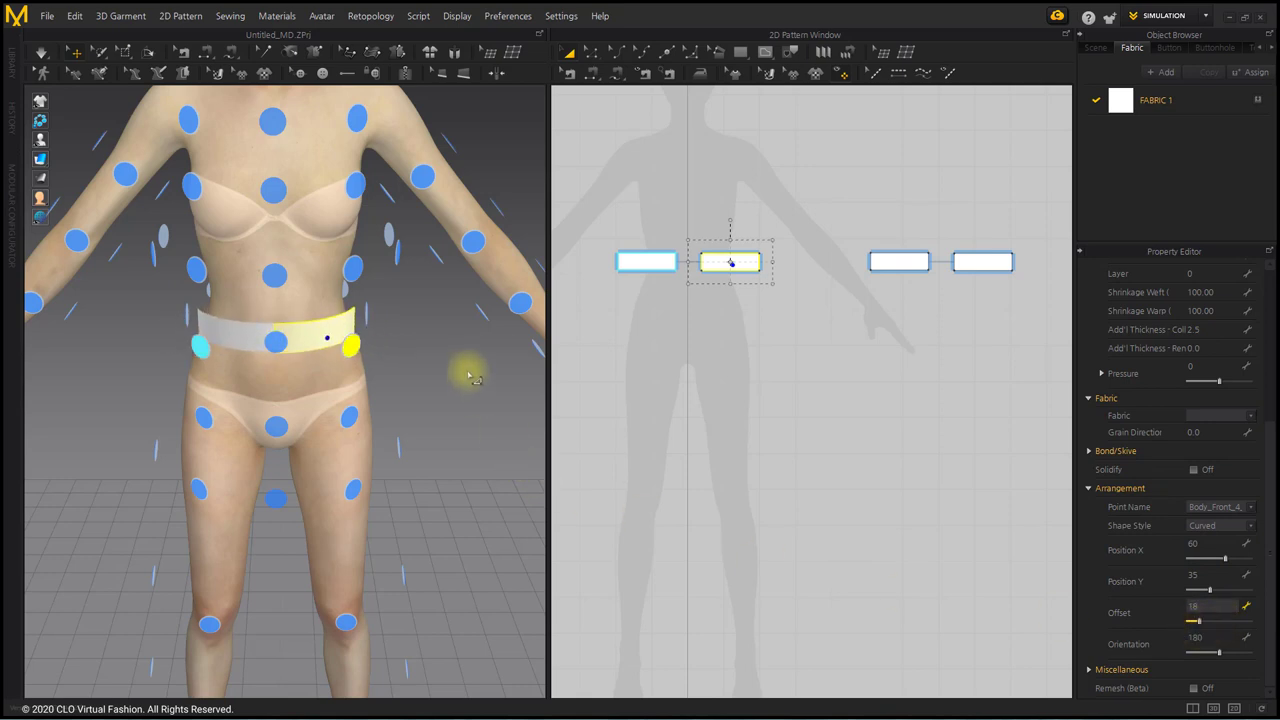
- Place the copied waistband pair on the arrangement points at the back of the avatar's waist
{"action": "right_click_drag", "start_coordinate": [466, 366], "coordinate": [171, 337]}
{"action": "left_click", "coordinate": [982, 265]}
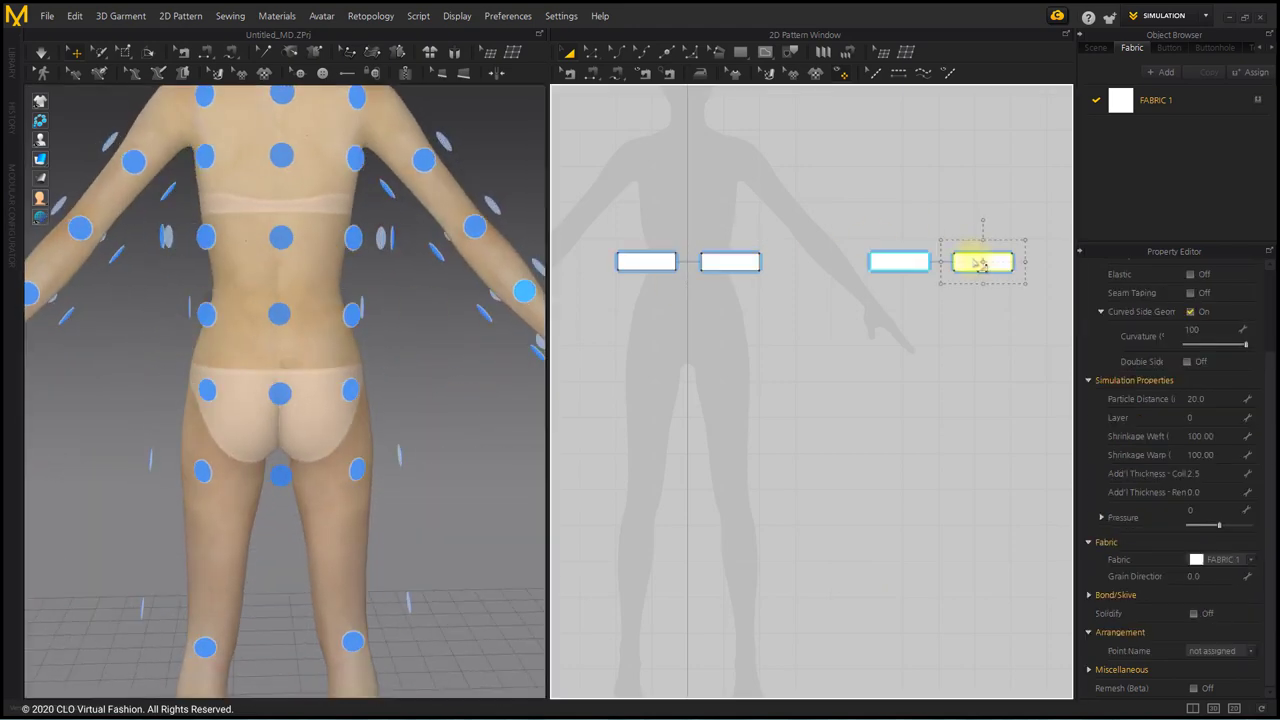
{"action": "left_click", "coordinate": [352, 320]}
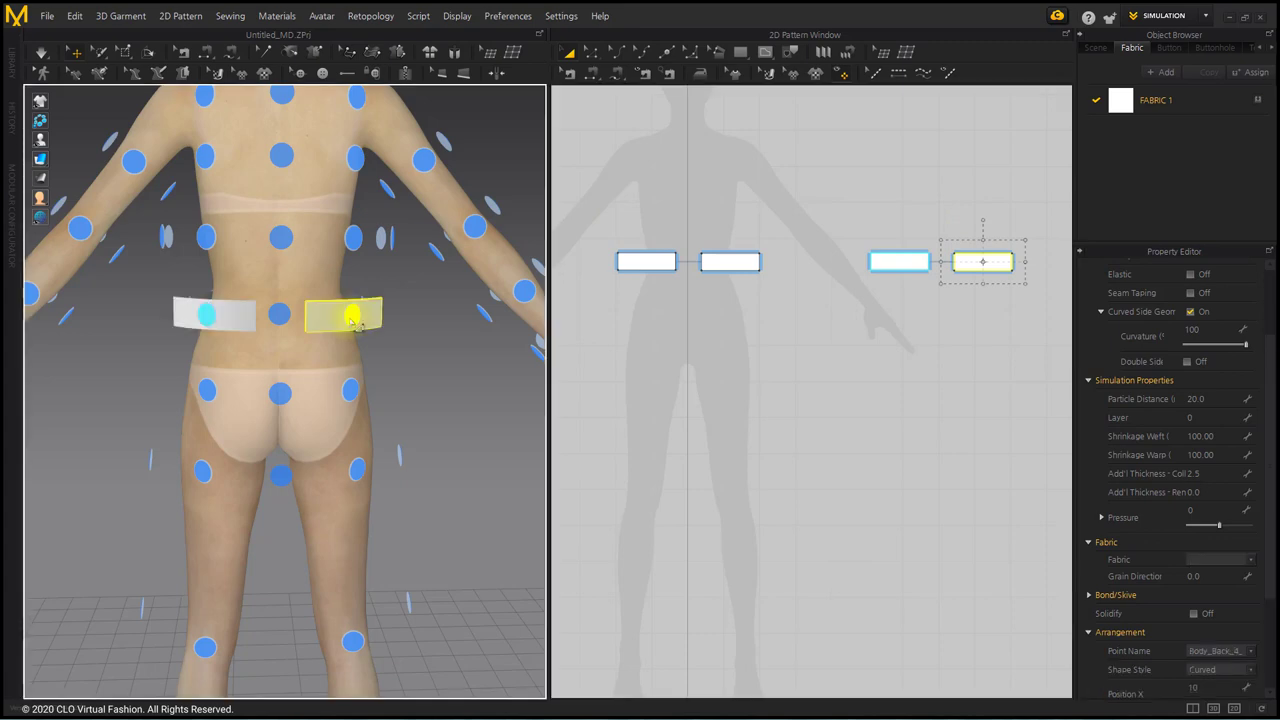
- Set the back waistband pieces' arrangement Offset to 22 and deselect them
{"action": "right_click_drag", "start_coordinate": [414, 349], "coordinate": [451, 400]}
{"action": "scroll", "coordinate": [1240, 480], "scroll_direction": "down", "scroll_amount": 5}
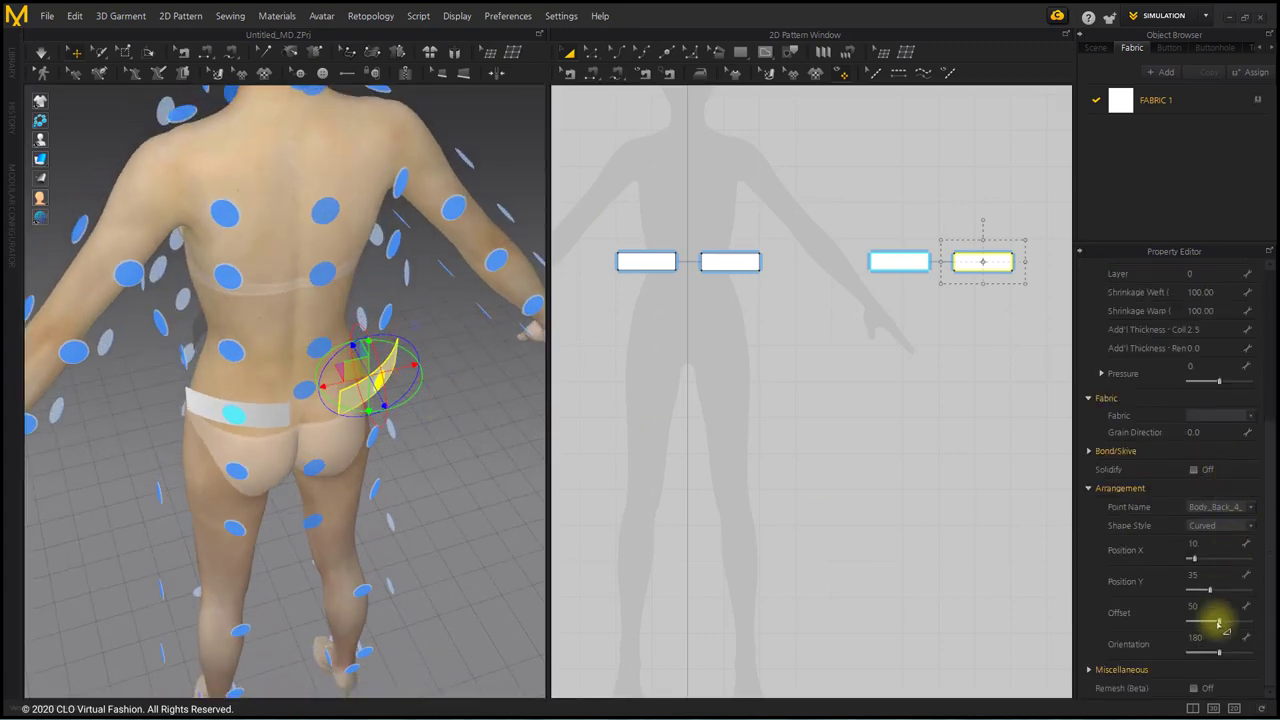
{"action": "left_click_drag", "start_coordinate": [1219, 622], "coordinate": [1203, 625]}
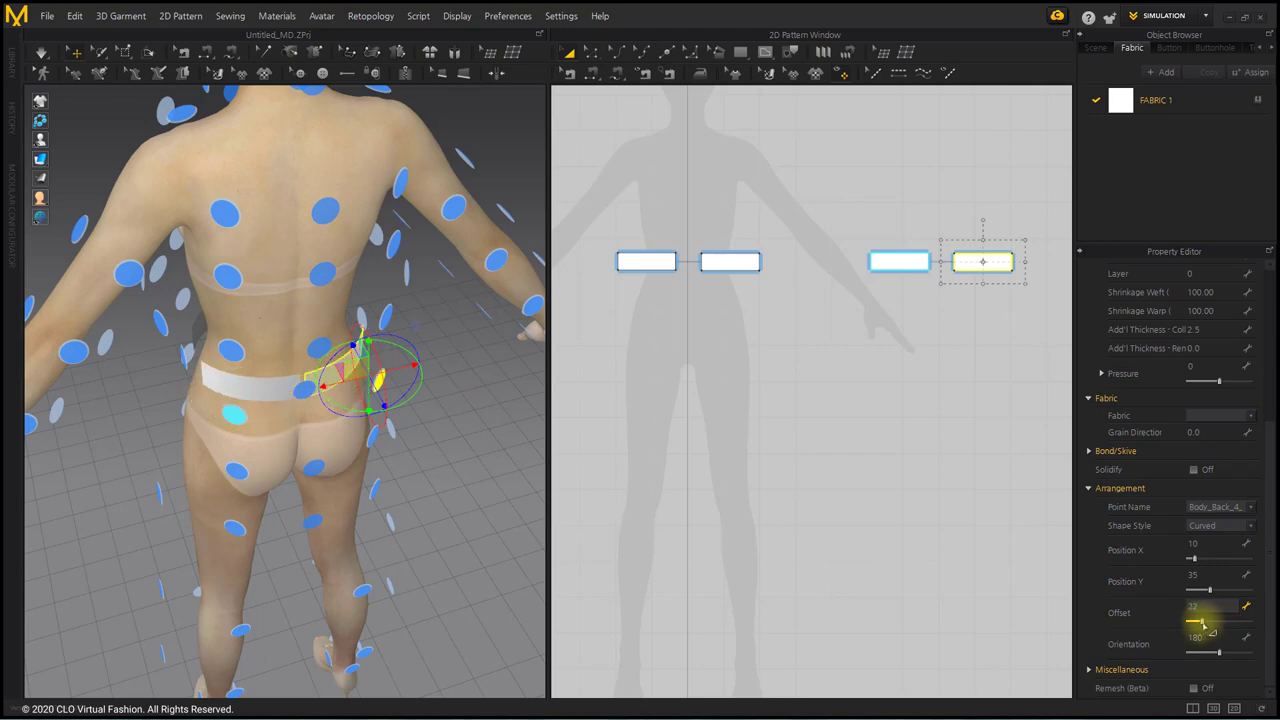
{"action": "left_click", "coordinate": [760, 418]}
- Sew the facing centre front edges of the two front waistband pieces together with Segment Sewing
{"action": "right_click_drag", "start_coordinate": [320, 429], "coordinate": [517, 403]}
{"action": "left_click", "coordinate": [592, 73]}
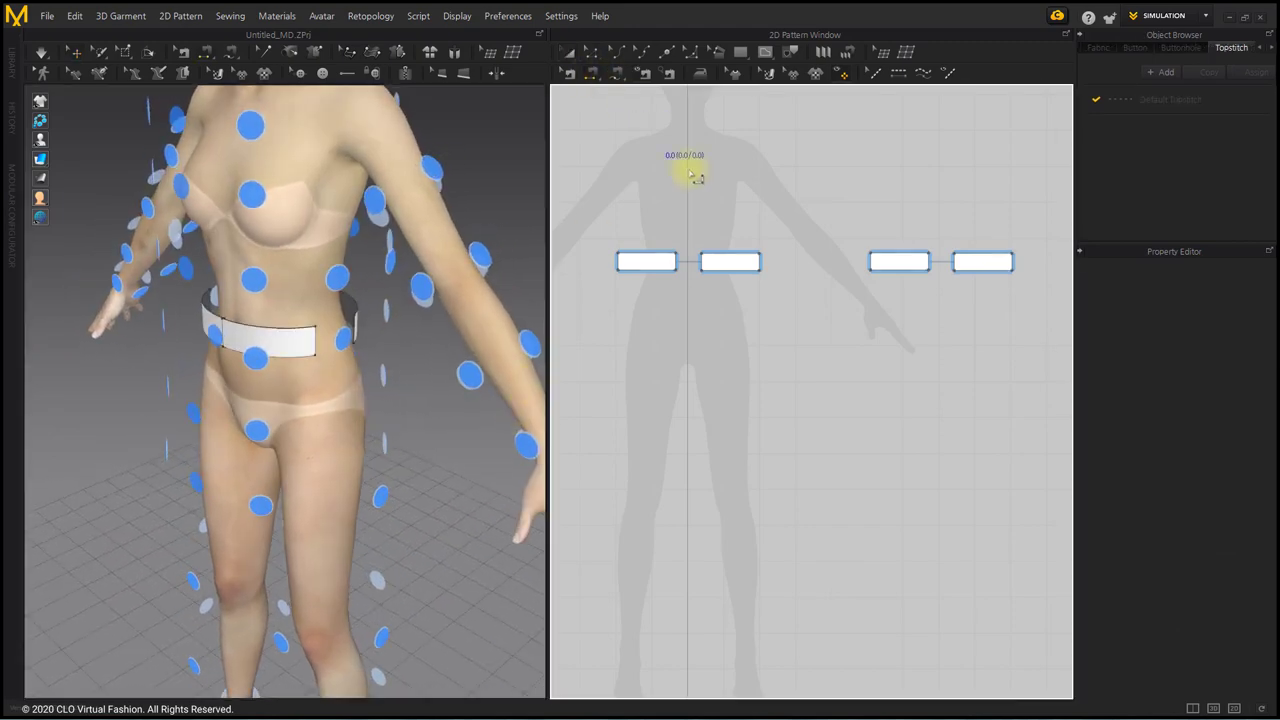
{"action": "left_click", "coordinate": [687, 262]}
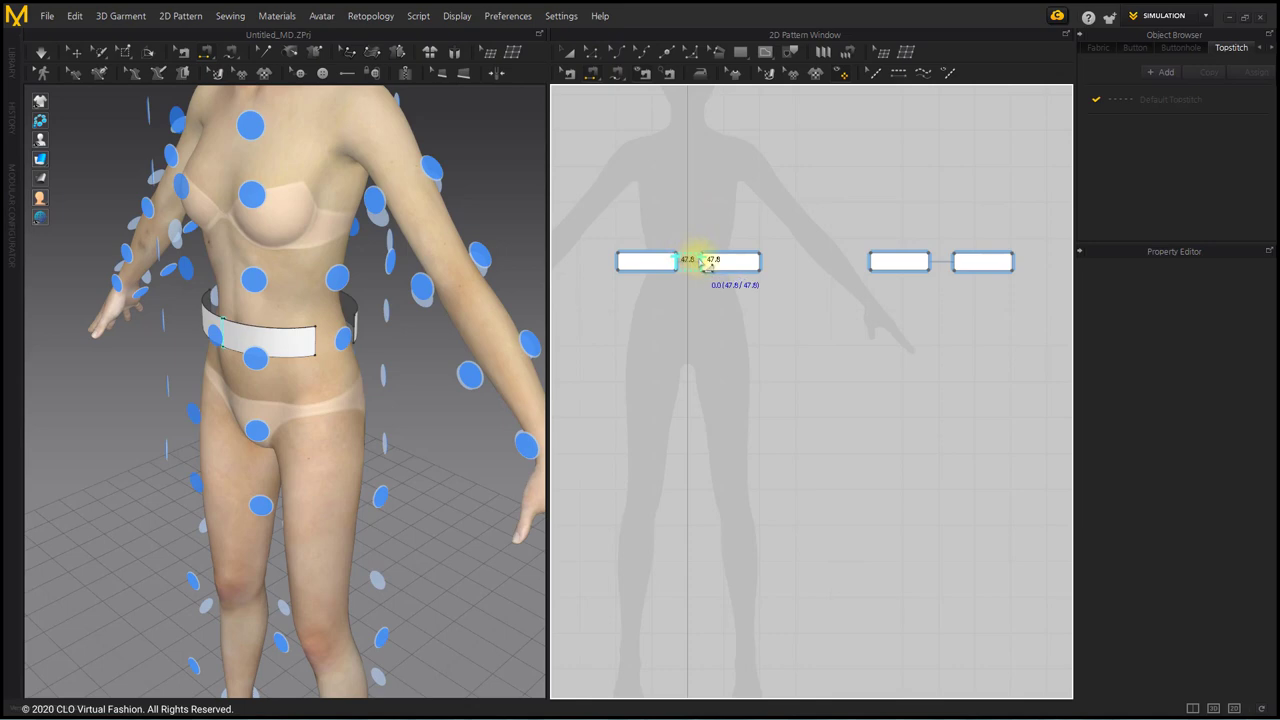
{"action": "left_click", "coordinate": [770, 268]}
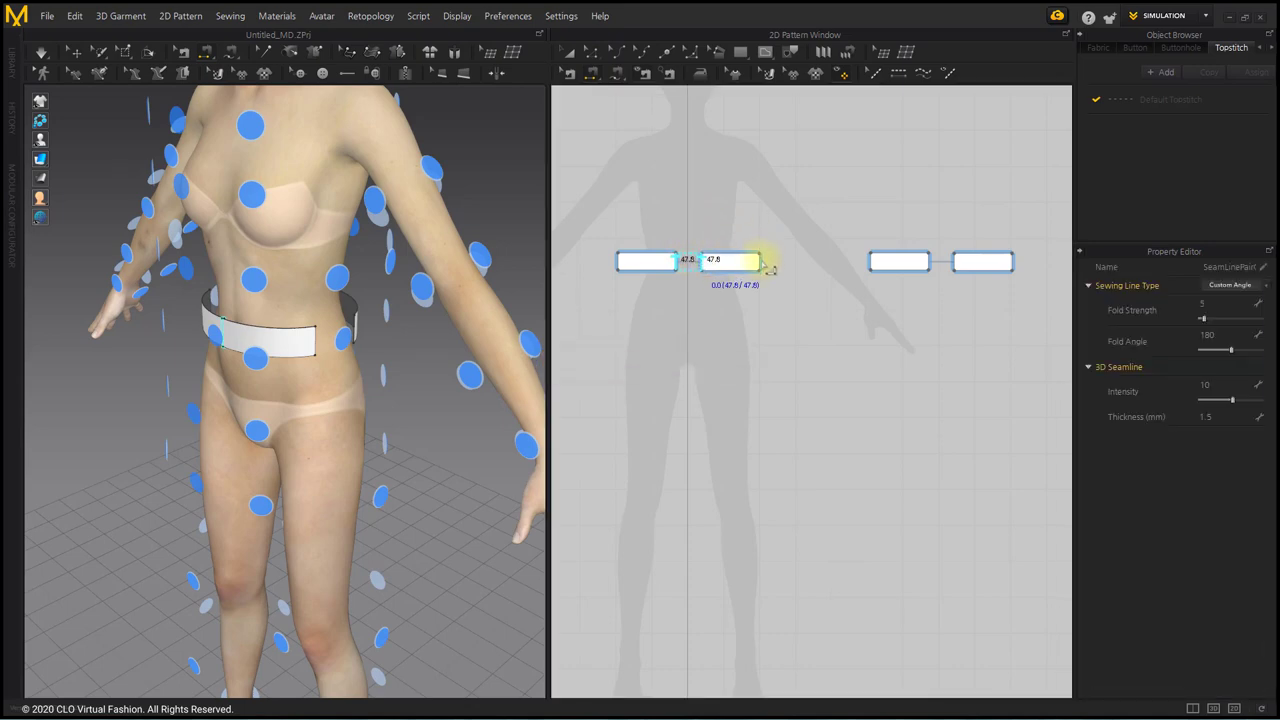
- Sew the front waistband's outer side edge to the back waistband's side edge, and join the two centre back edges
{"action": "left_click", "coordinate": [766, 265]}
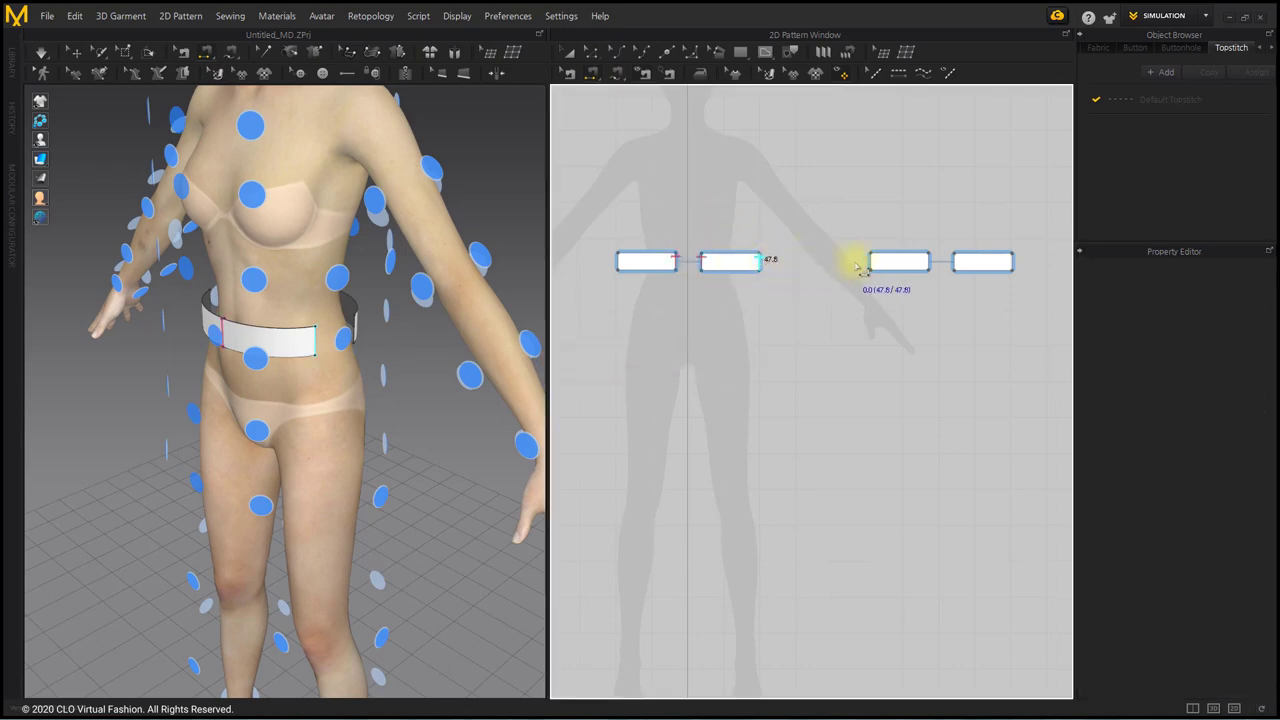
{"action": "left_click", "coordinate": [866, 263]}
{"action": "left_click", "coordinate": [930, 261]}
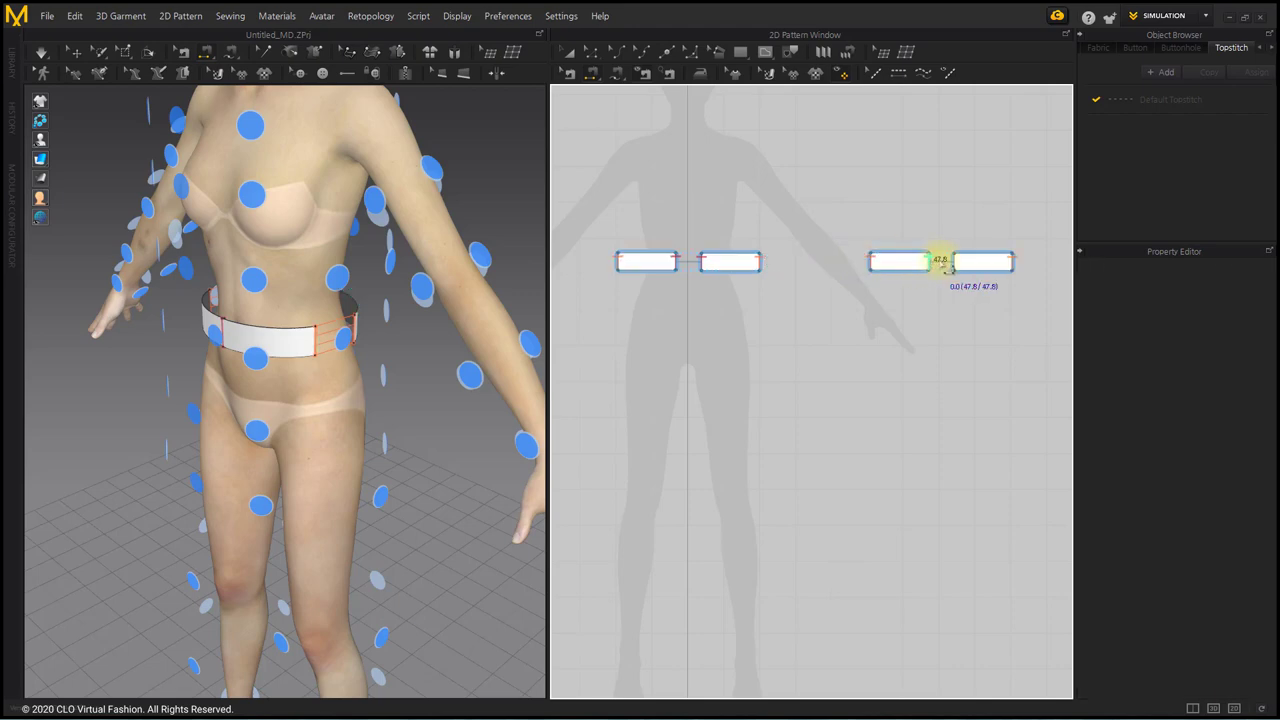
{"action": "left_click", "coordinate": [955, 263]}
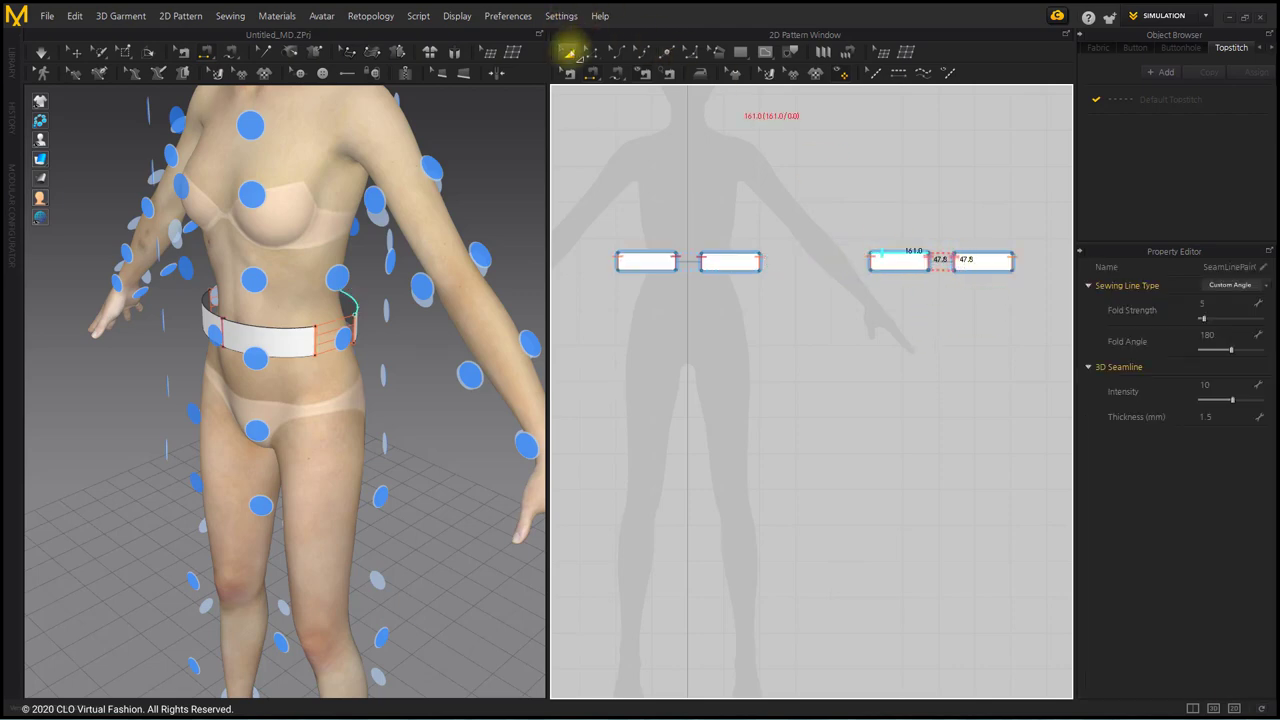
- Apply Strengthen to all four waistband pieces and deselect them
{"action": "left_click", "coordinate": [568, 52]}
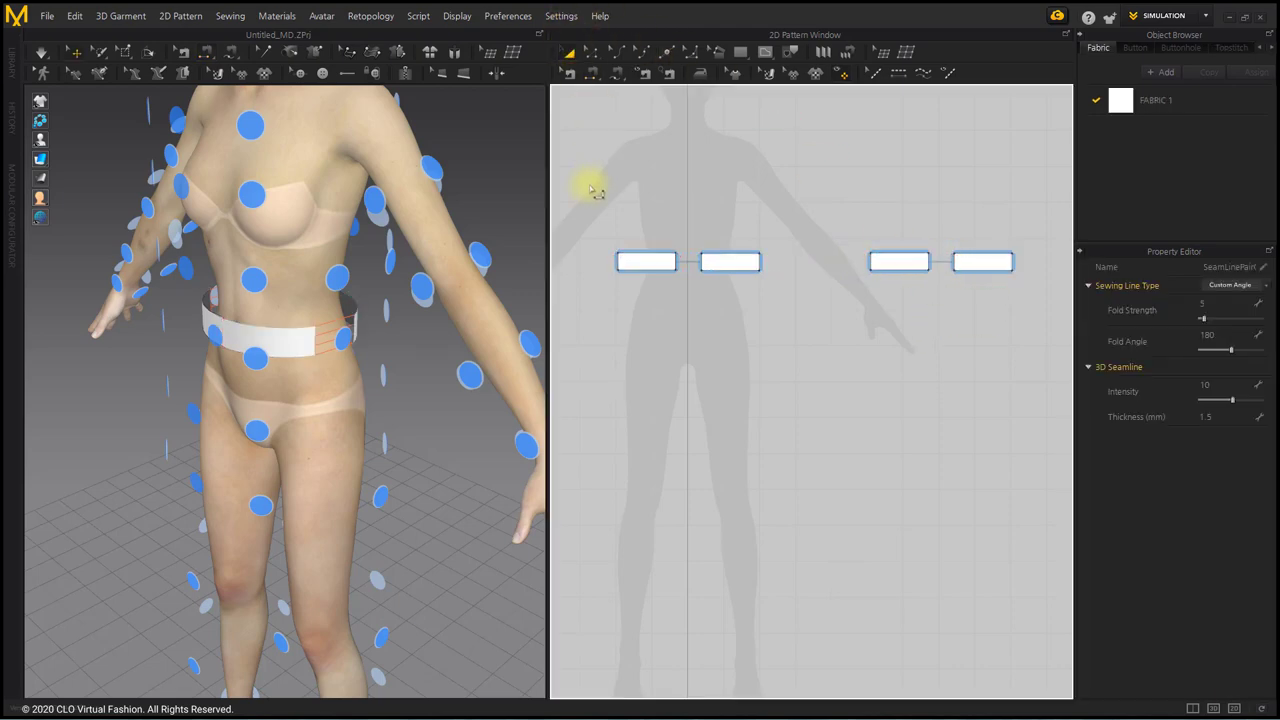
{"action": "left_click_drag", "start_coordinate": [600, 187], "coordinate": [1030, 338]}
{"action": "right_click", "coordinate": [728, 262]}
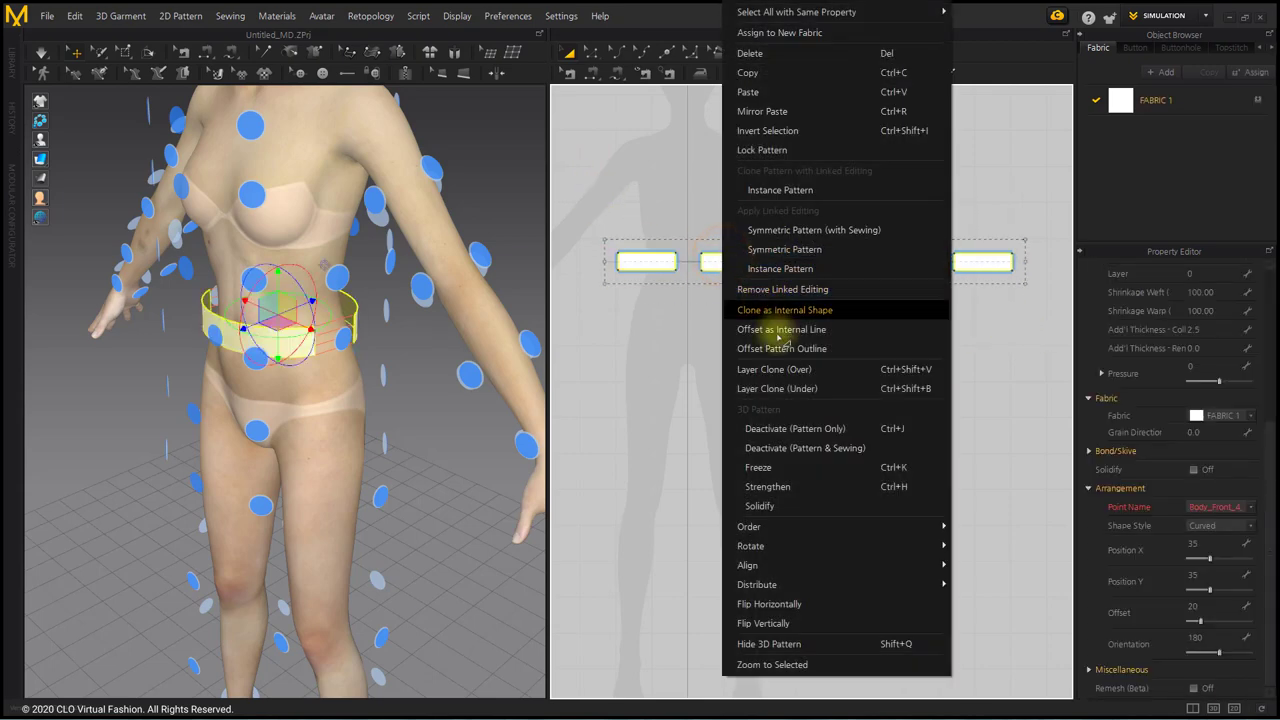
{"action": "left_click", "coordinate": [823, 487]}
{"action": "left_click", "coordinate": [779, 415]}
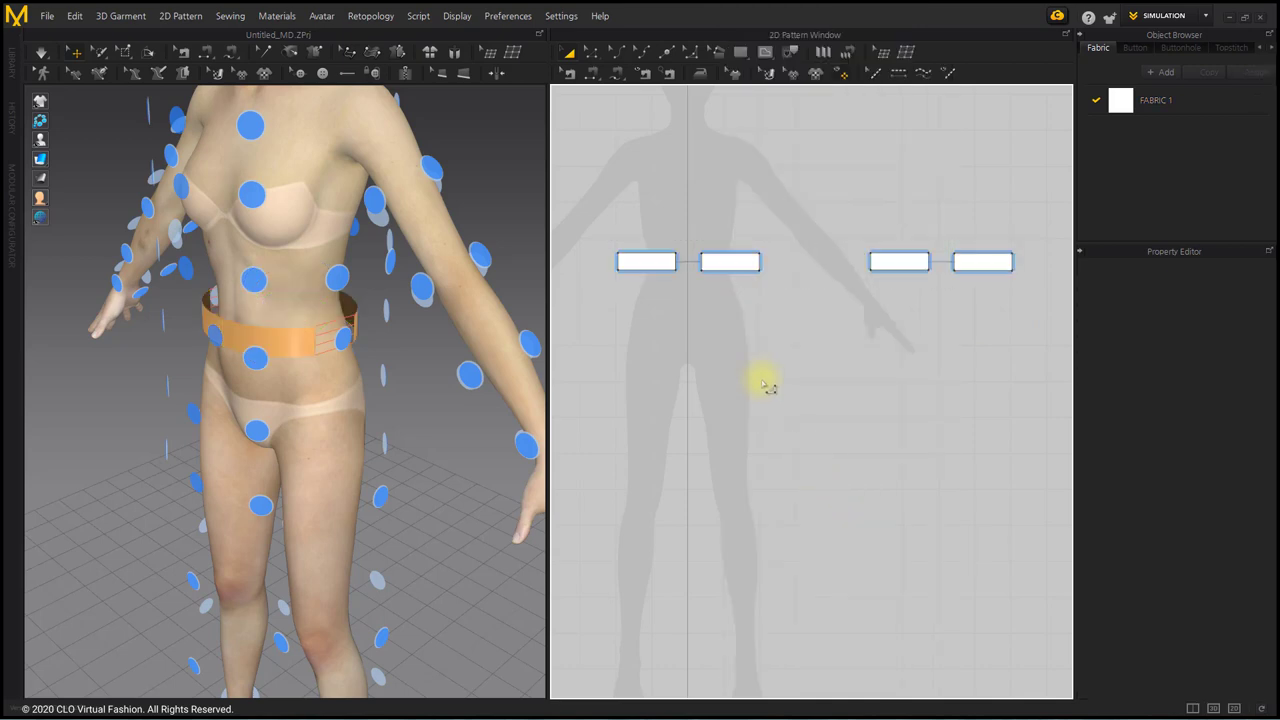
- Set the Particle Distance of all four waistband pieces to 10 and deselect them
{"action": "left_click_drag", "start_coordinate": [985, 325], "coordinate": [1040, 330]}
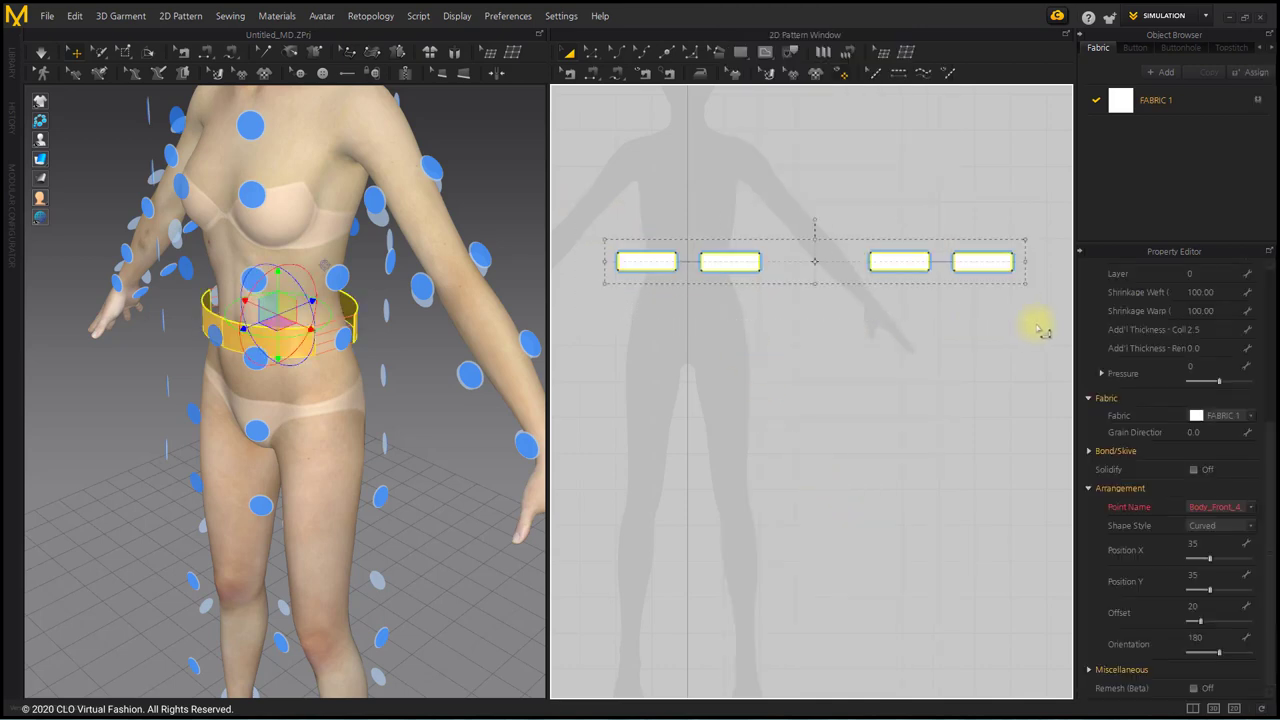
{"action": "left_click_drag", "start_coordinate": [1268, 445], "coordinate": [1274, 302]}
{"action": "scroll", "coordinate": [1262, 310], "scroll_direction": "down", "scroll_amount": 4}
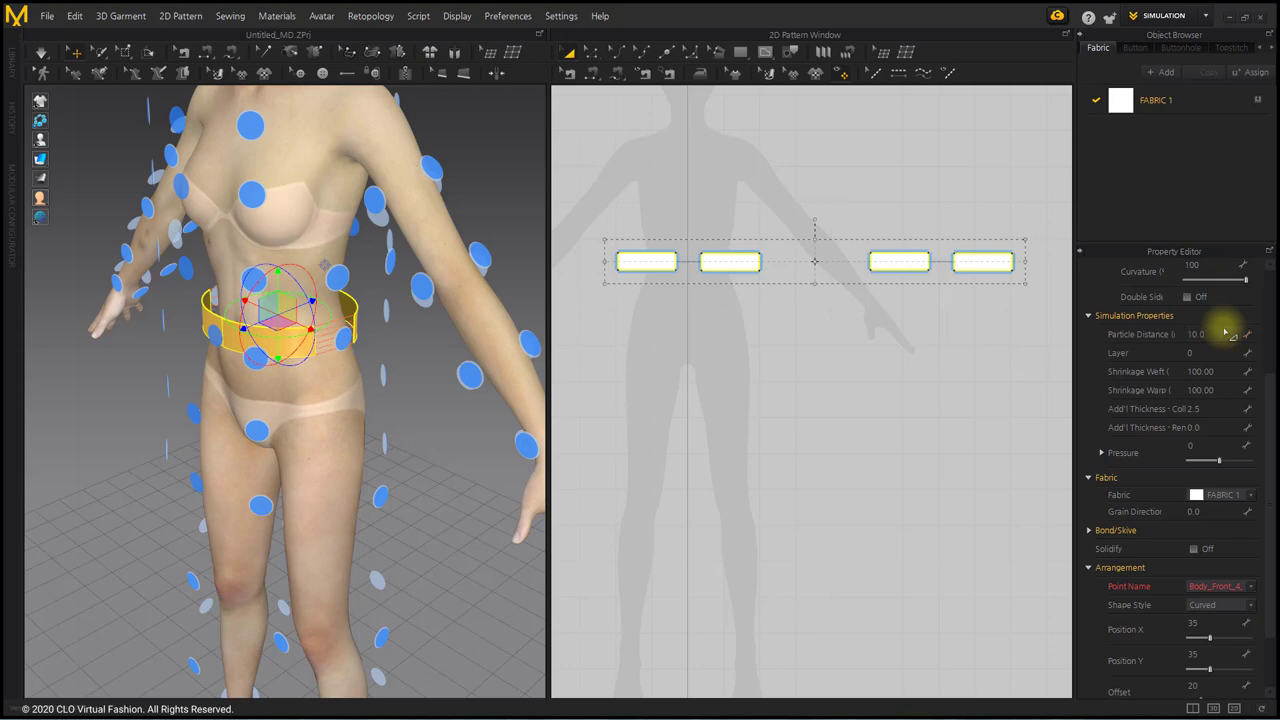
{"action": "left_click", "coordinate": [414, 146]}
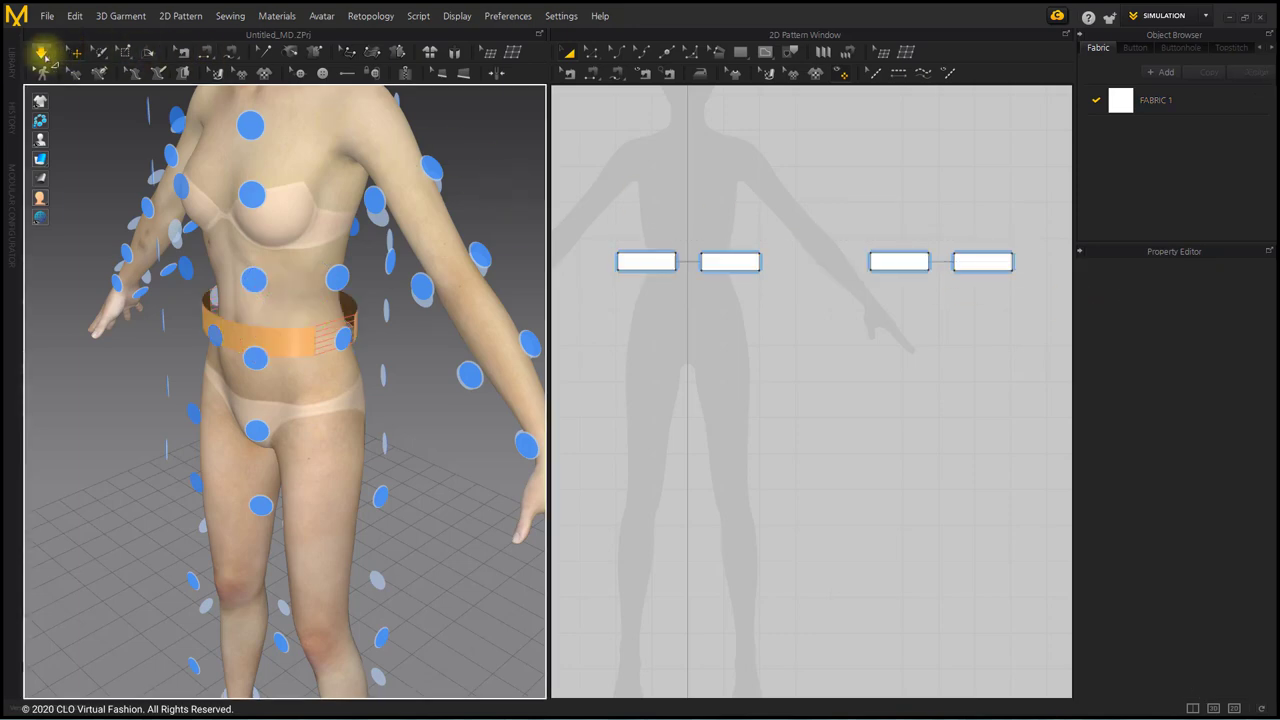
- Simulate the garment and pull the two back waistband pieces into place around the avatar's waist
{"action": "left_click", "coordinate": [43, 53]}
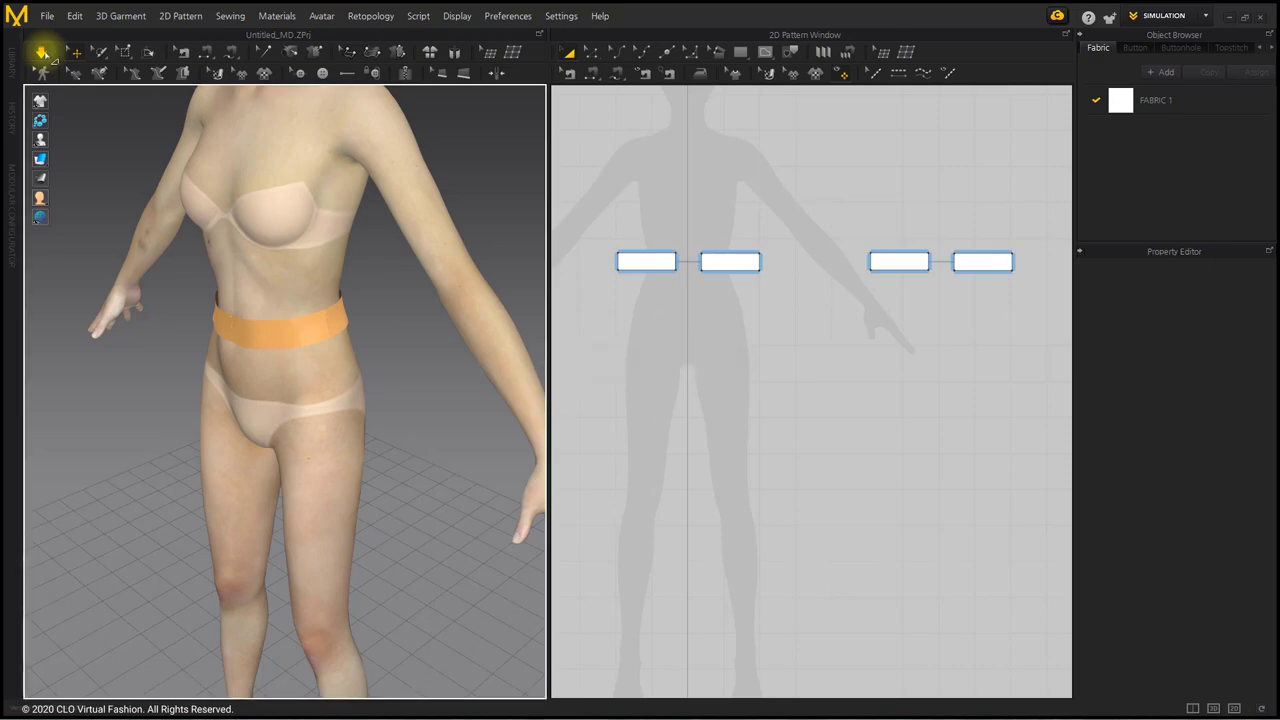
{"action": "right_click_drag", "start_coordinate": [229, 371], "coordinate": [305, 372]}
{"action": "right_click_drag", "start_coordinate": [443, 365], "coordinate": [306, 354]}
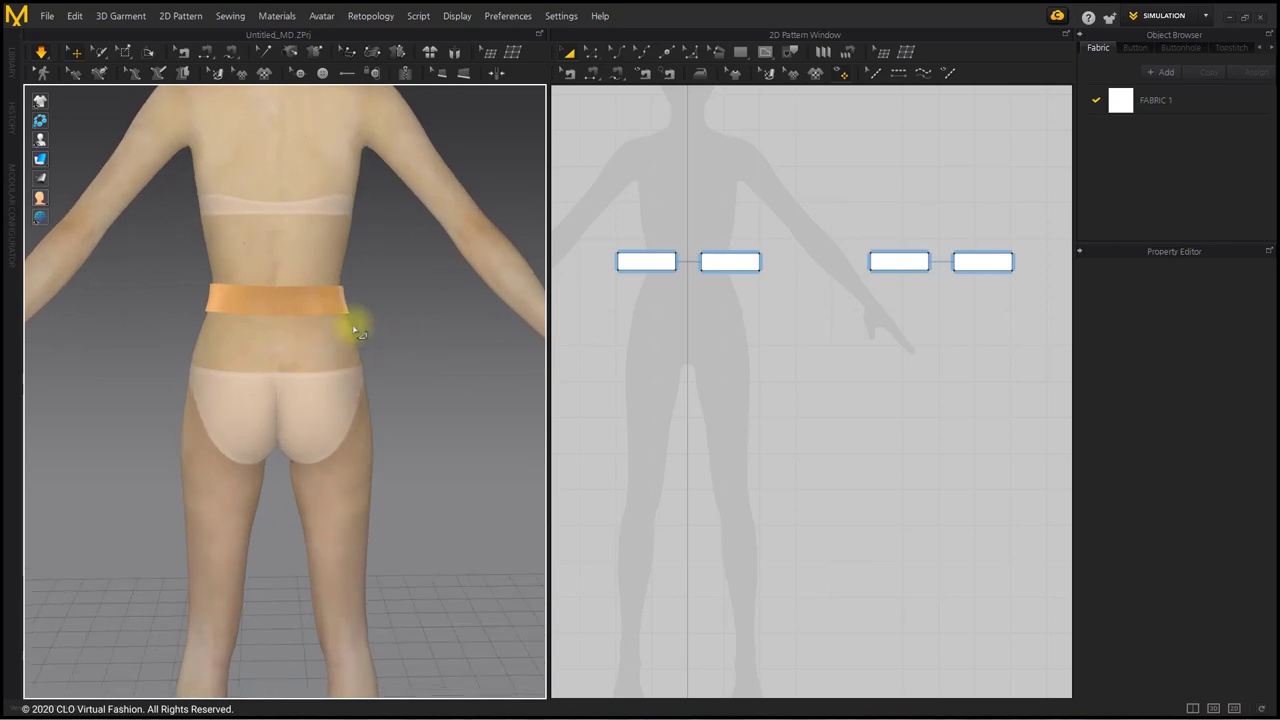
{"action": "right_click_drag", "start_coordinate": [358, 318], "coordinate": [357, 300]}
{"action": "left_click", "coordinate": [354, 287]}
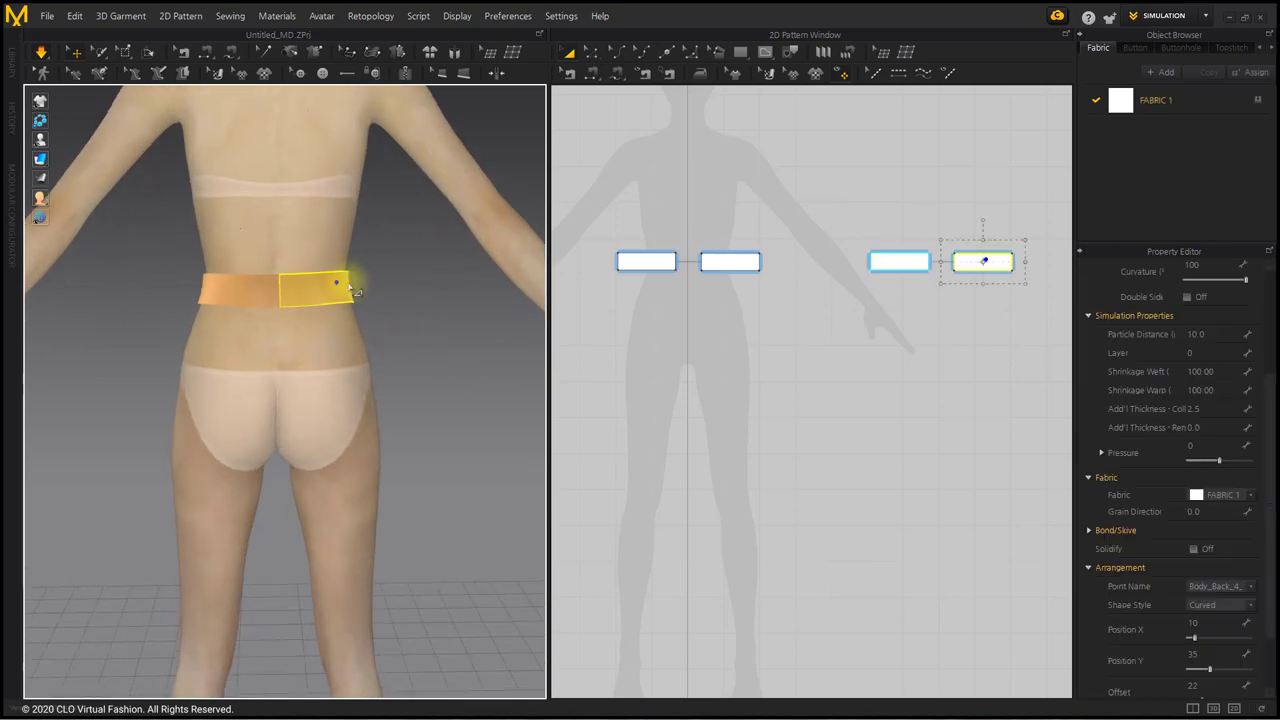
{"action": "left_click", "coordinate": [238, 291]}
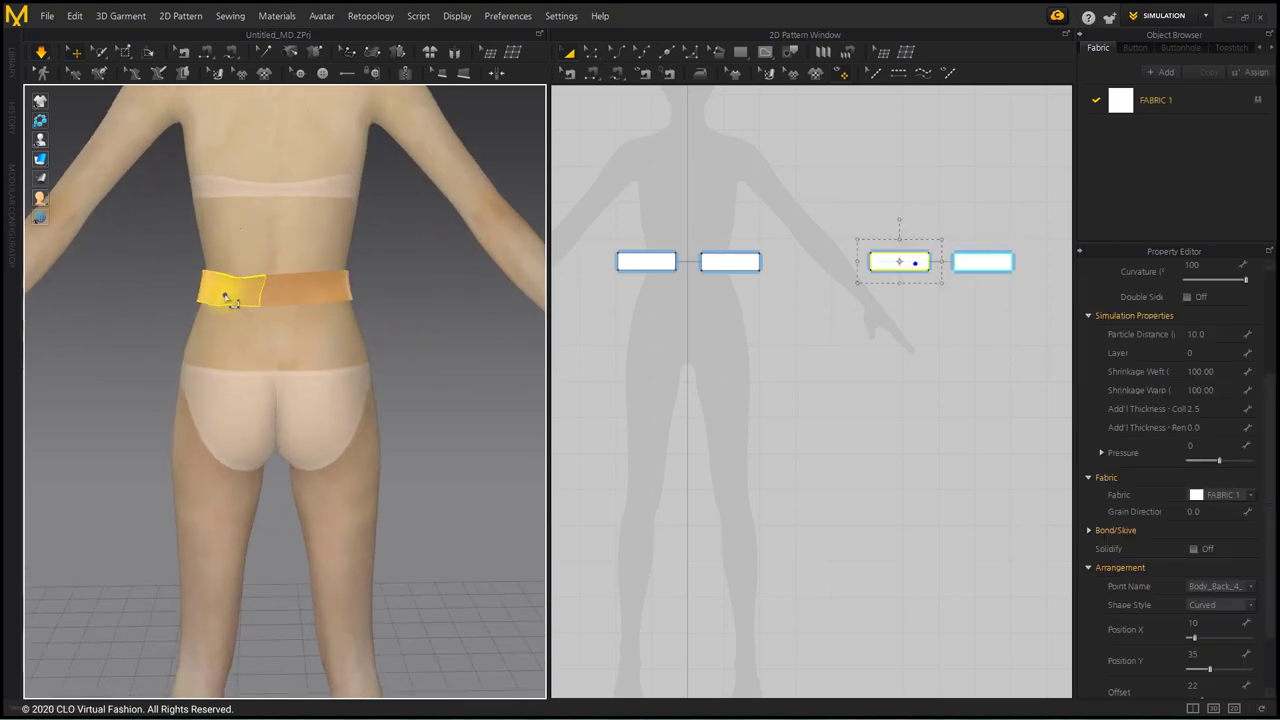
{"action": "left_click", "coordinate": [330, 295]}
- Pull the front waistband piece on the avatar's left side into position during simulation and deselect it
{"action": "right_click_drag", "start_coordinate": [251, 297], "coordinate": [369, 293]}
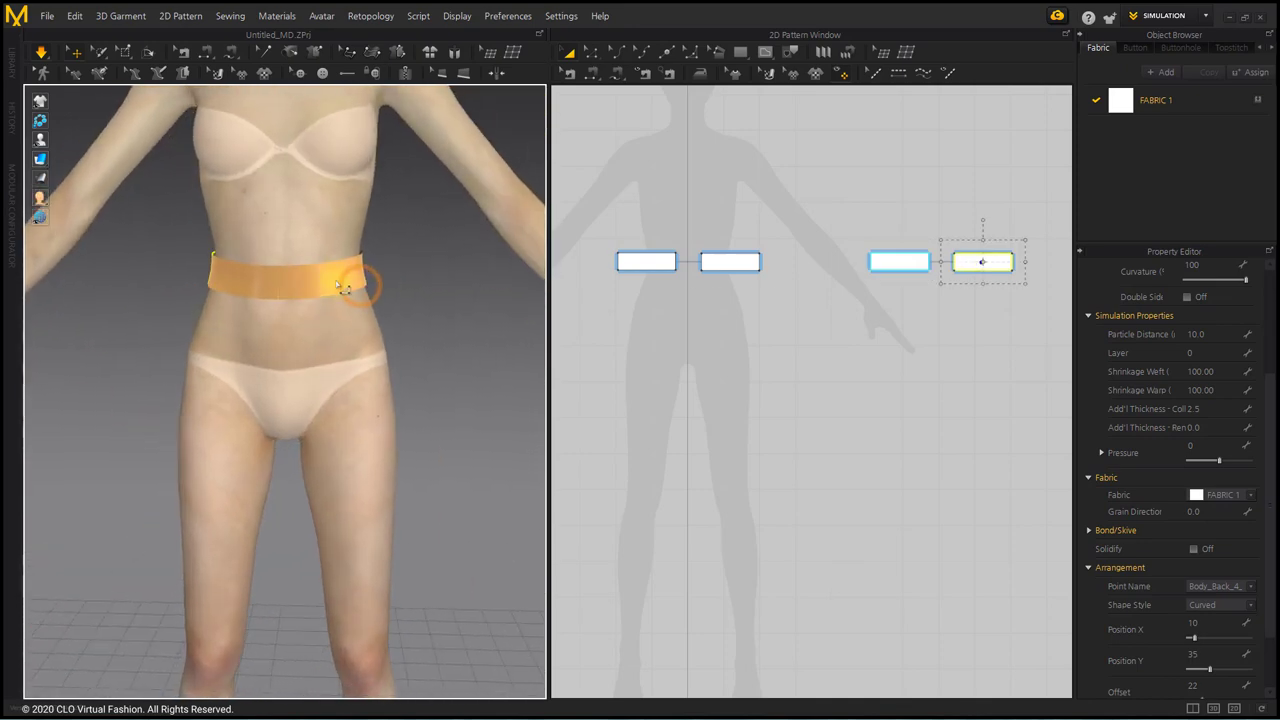
{"action": "left_click", "coordinate": [355, 295]}
{"action": "left_click", "coordinate": [345, 297]}
{"action": "left_click", "coordinate": [365, 284]}
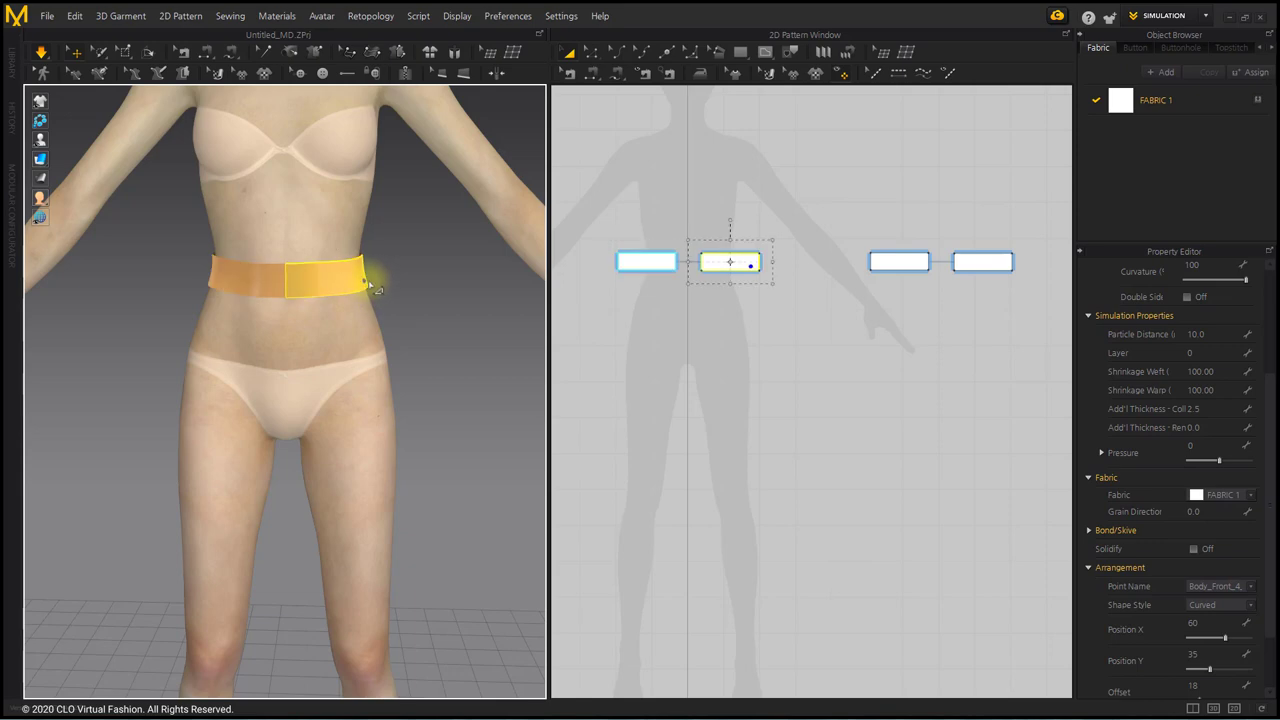
{"action": "left_click", "coordinate": [443, 300]}
- Fine-tune the waistband's fit by tugging one back piece and both front pieces until it sits evenly
{"action": "right_click_drag", "start_coordinate": [422, 316], "coordinate": [157, 317]}
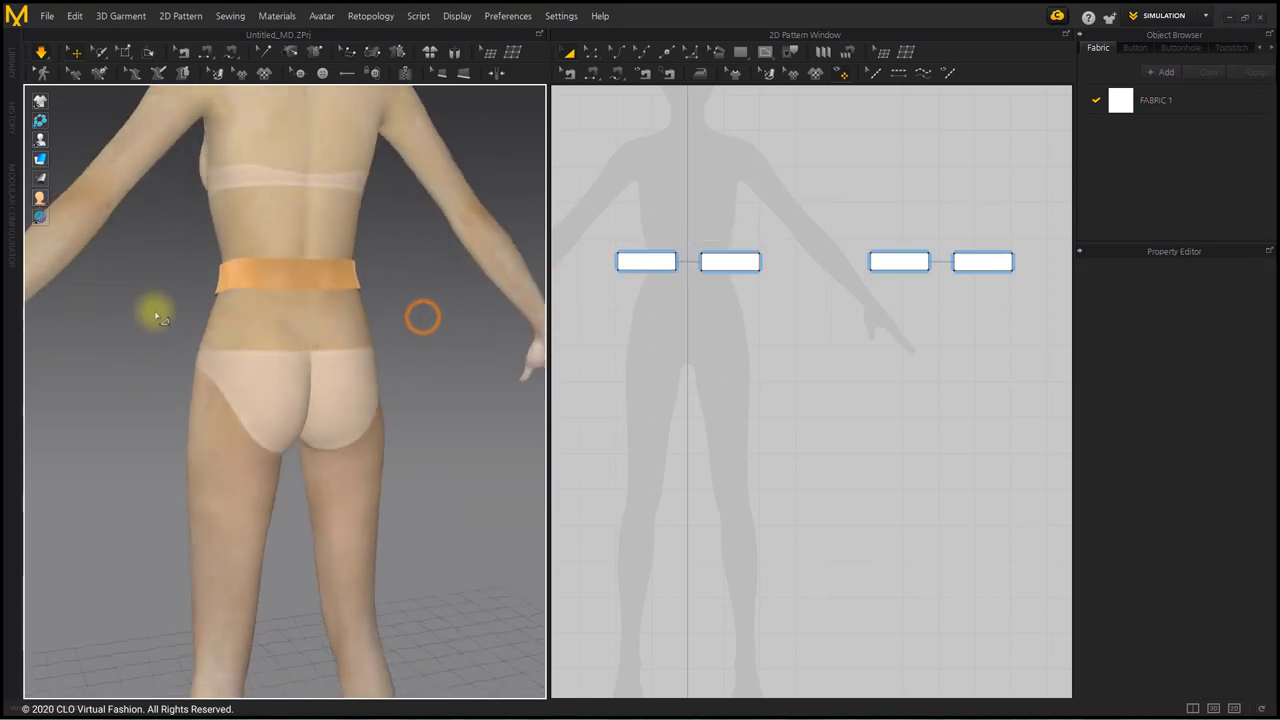
{"action": "left_click", "coordinate": [241, 288]}
{"action": "right_click_drag", "start_coordinate": [250, 283], "coordinate": [329, 323]}
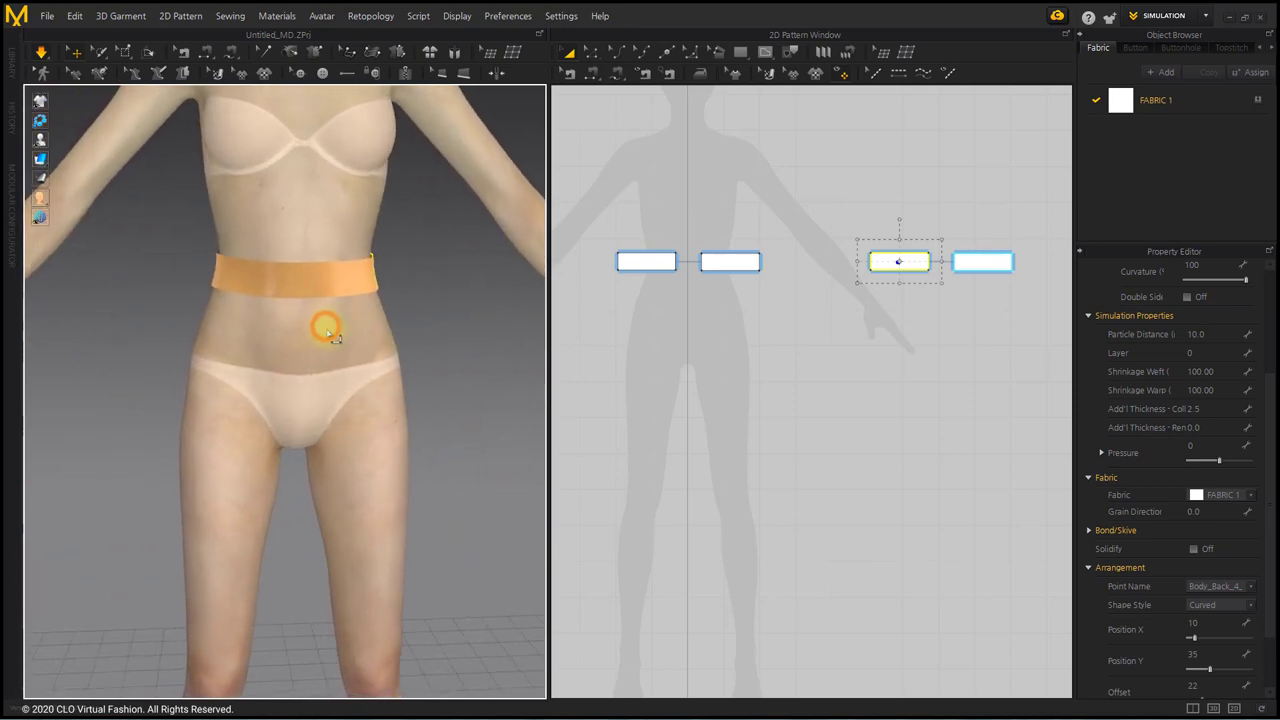
{"action": "left_click", "coordinate": [343, 287]}
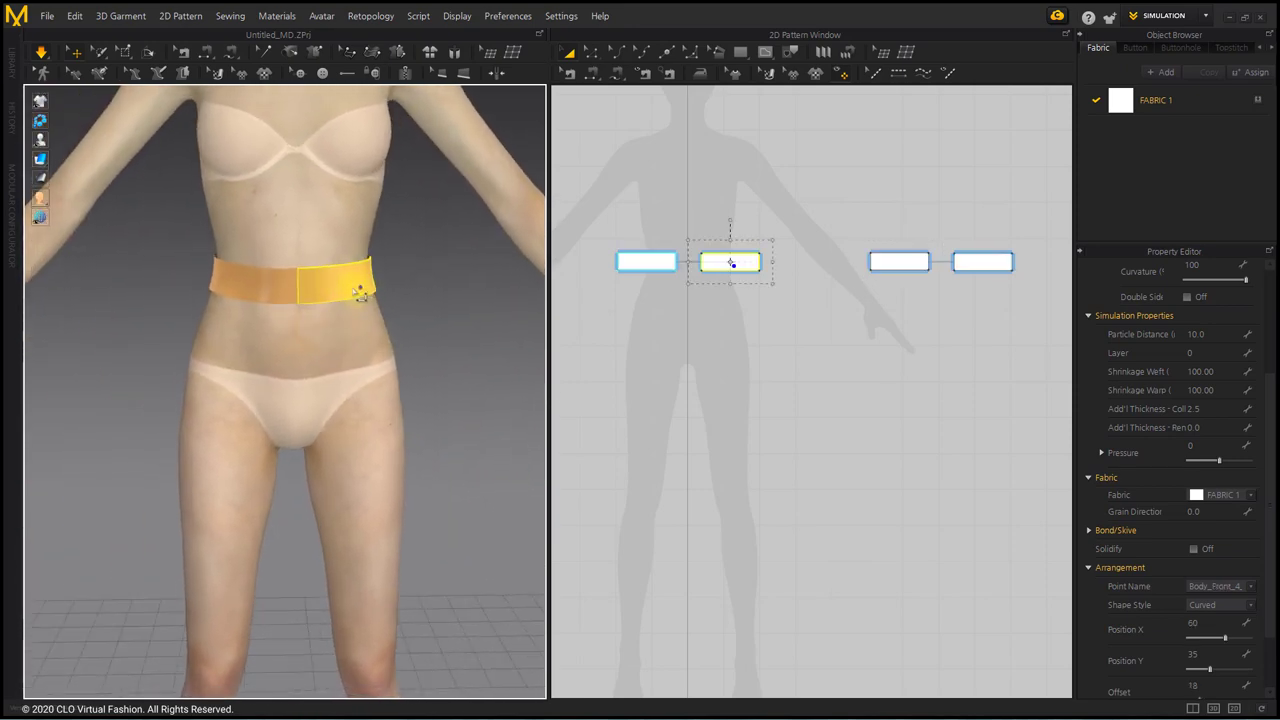
{"action": "left_click", "coordinate": [258, 291]}
{"action": "left_click", "coordinate": [420, 303]}
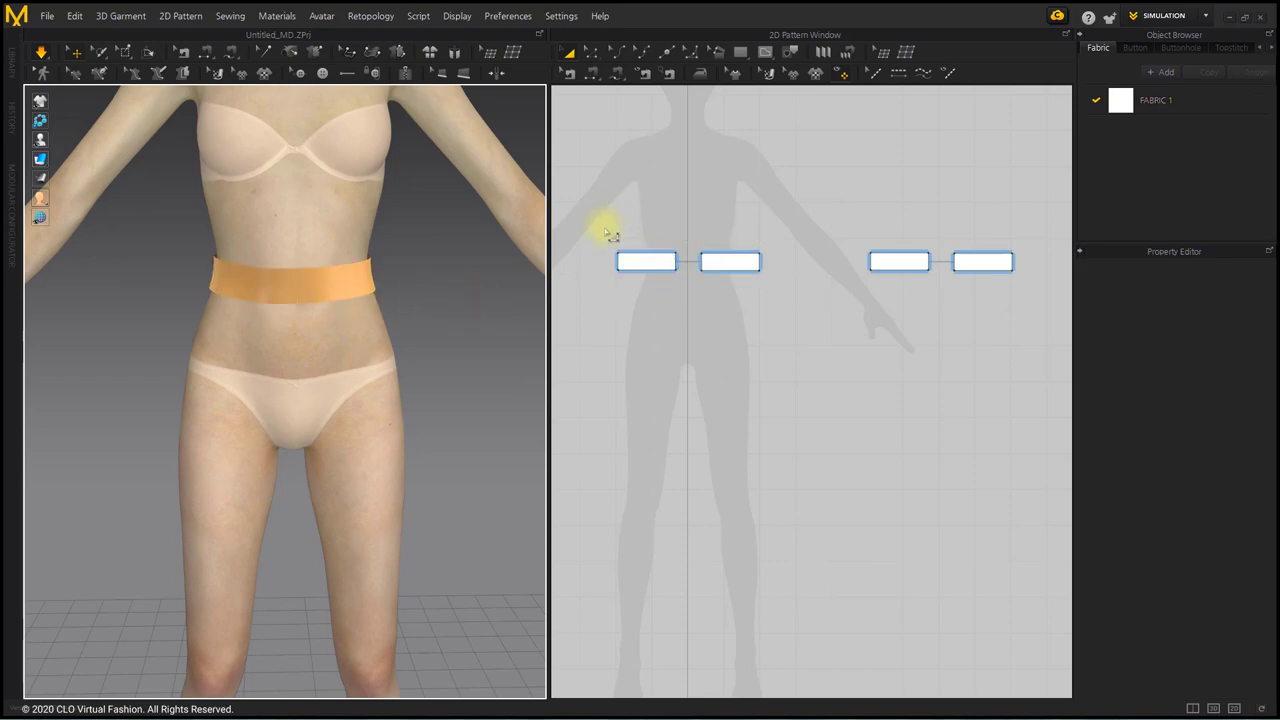
- Freeze all four waistband pieces and deselect them
{"action": "left_click_drag", "start_coordinate": [997, 297], "coordinate": [997, 297]}
{"action": "right_click", "coordinate": [723, 257]}
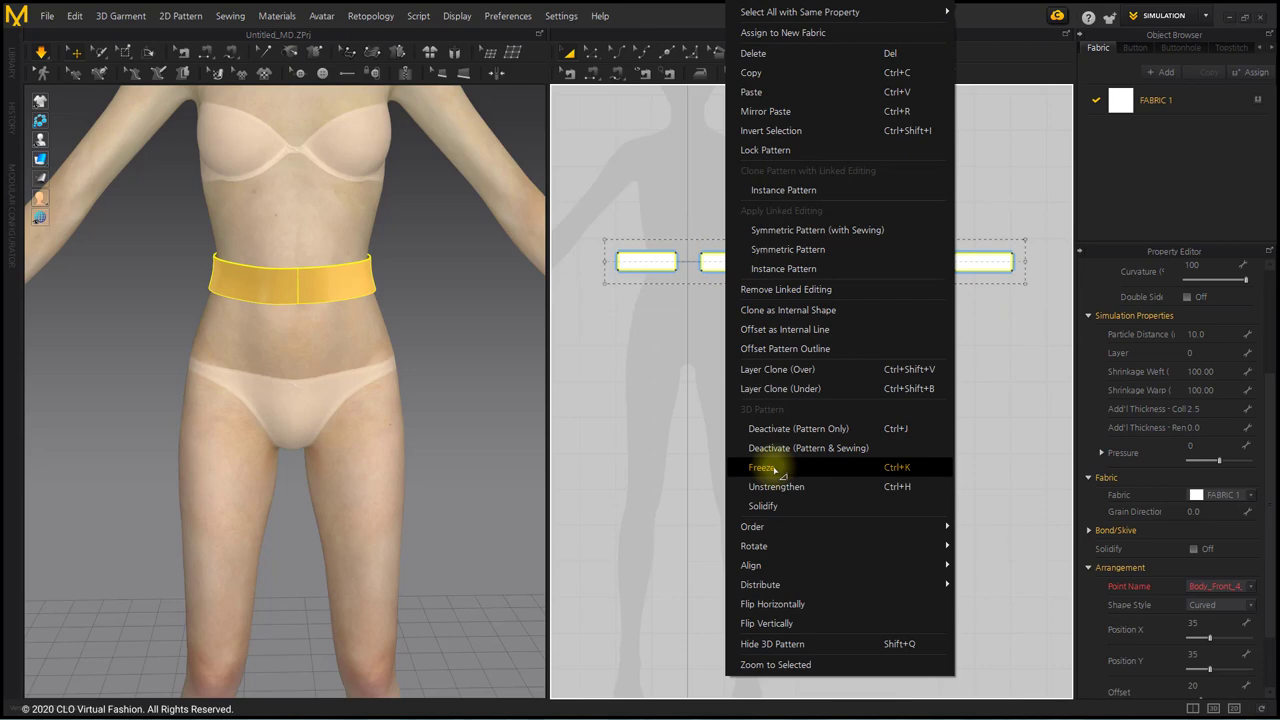
{"action": "left_click", "coordinate": [763, 468]}
{"action": "left_click", "coordinate": [723, 387]}
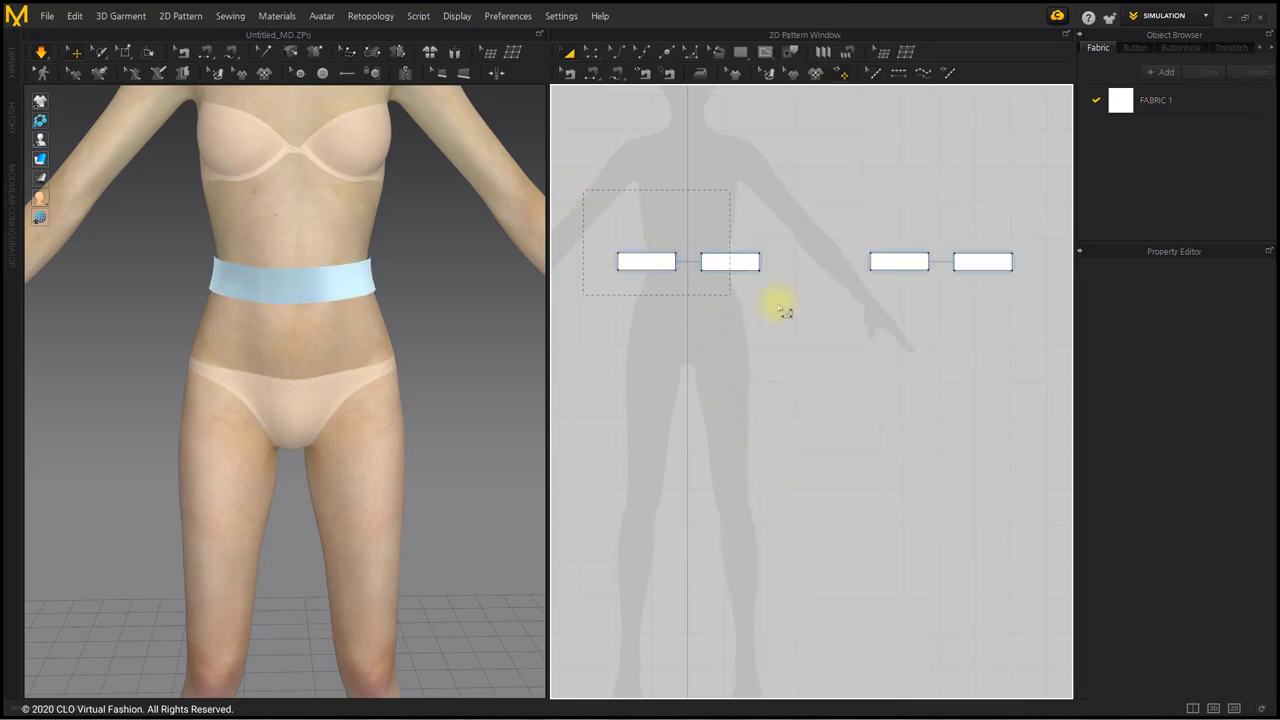
- Copy the four waistband pieces and paste them in a row directly beneath the originals, leaving a small gap
{"action": "left_click_drag", "start_coordinate": [1003, 328], "coordinate": [1040, 328]}
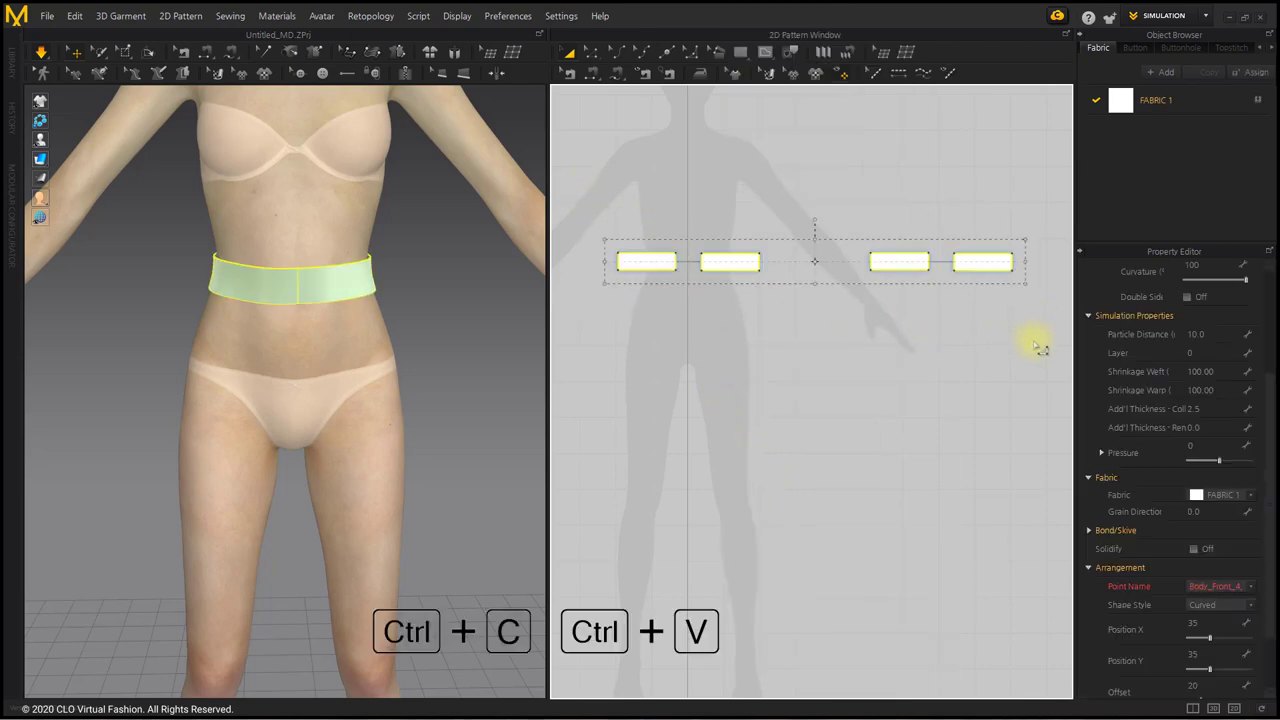
{"action": "key", "text": "ctrl+v"}
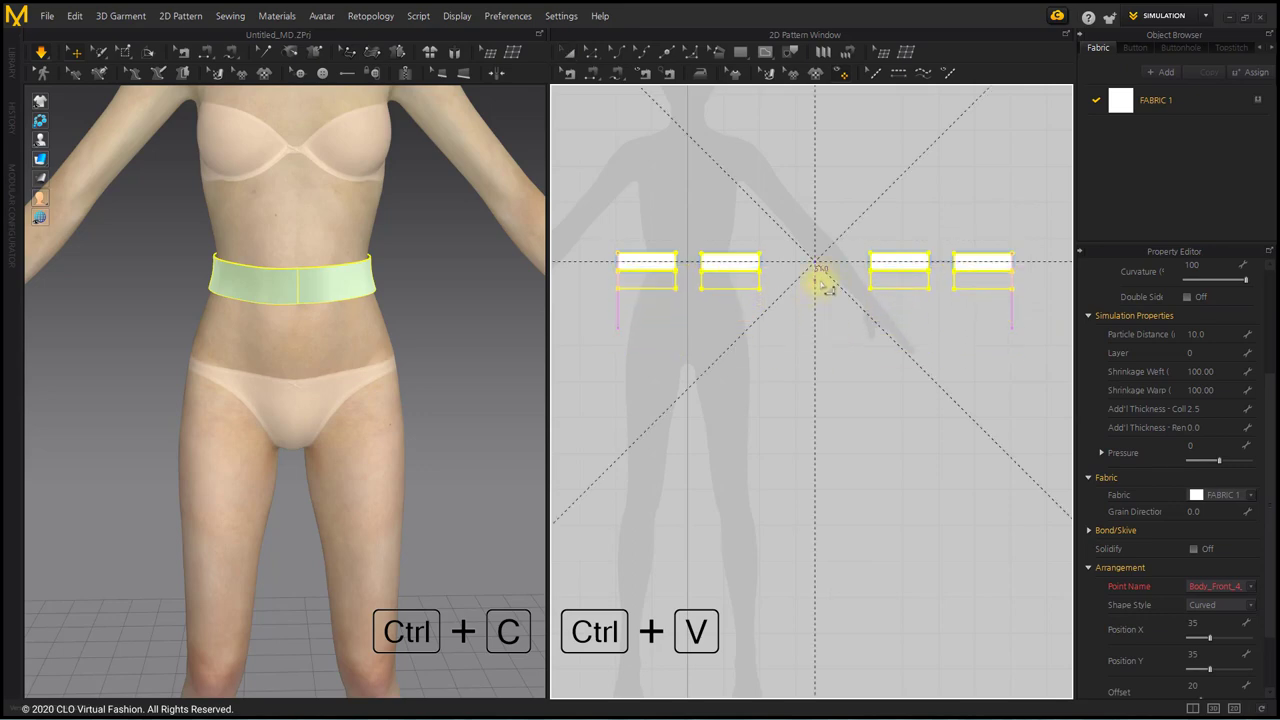
{"action": "left_click", "coordinate": [822, 285]}
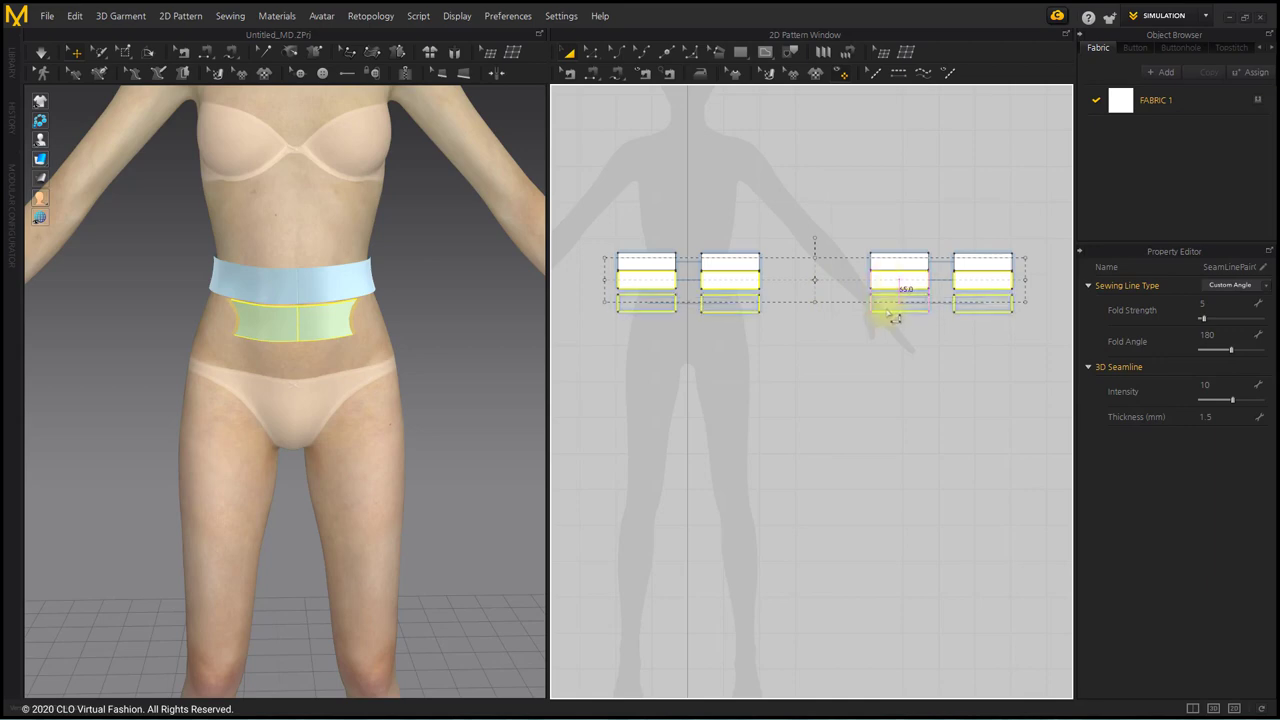
{"action": "left_click", "coordinate": [898, 314]}
{"action": "left_click", "coordinate": [857, 377]}
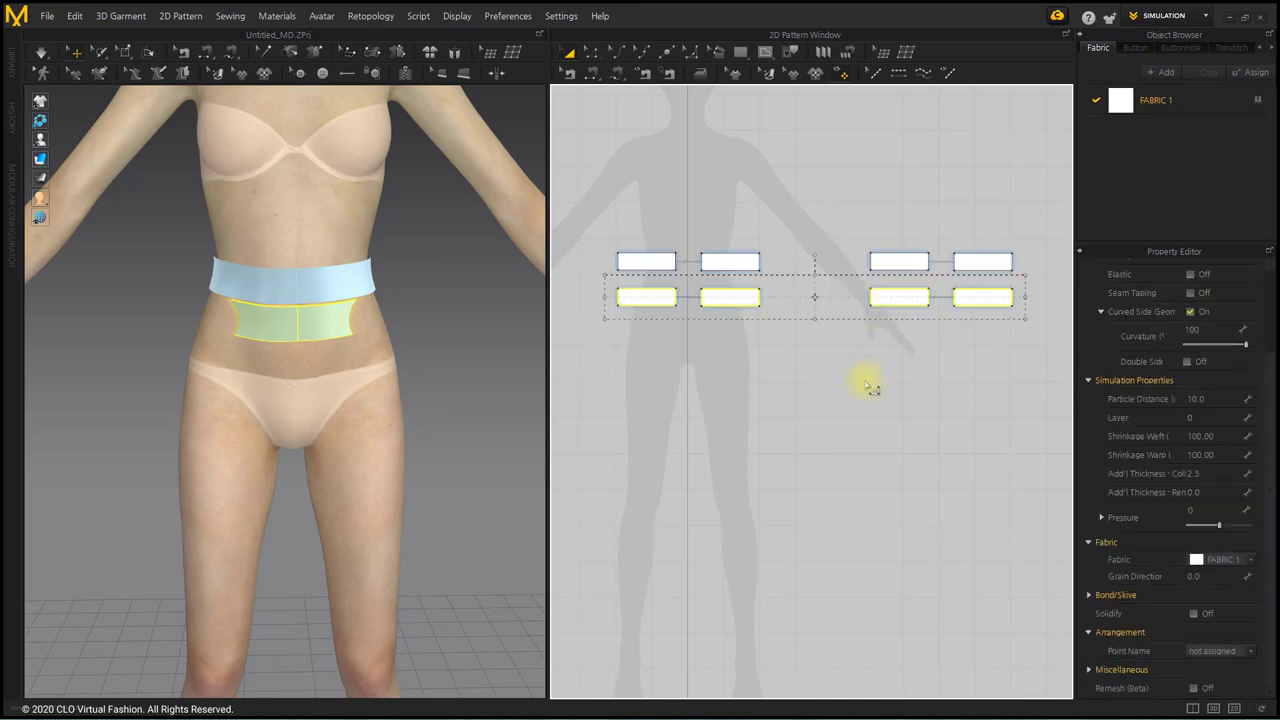
- Position the copied front pair in front of the avatar and the copied back pair behind it, just below the waistband
{"action": "left_click_drag", "start_coordinate": [594, 286], "coordinate": [596, 288]}
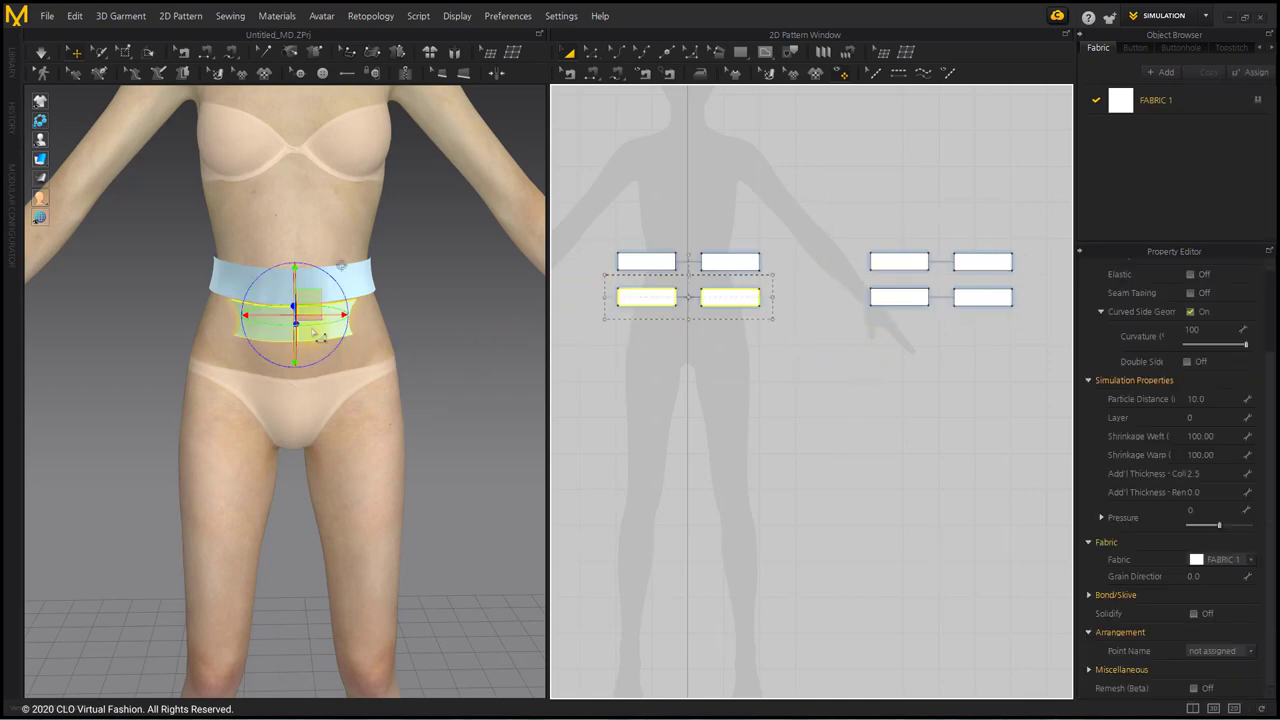
{"action": "right_click_drag", "start_coordinate": [405, 340], "coordinate": [246, 349]}
{"action": "left_click", "coordinate": [878, 303]}
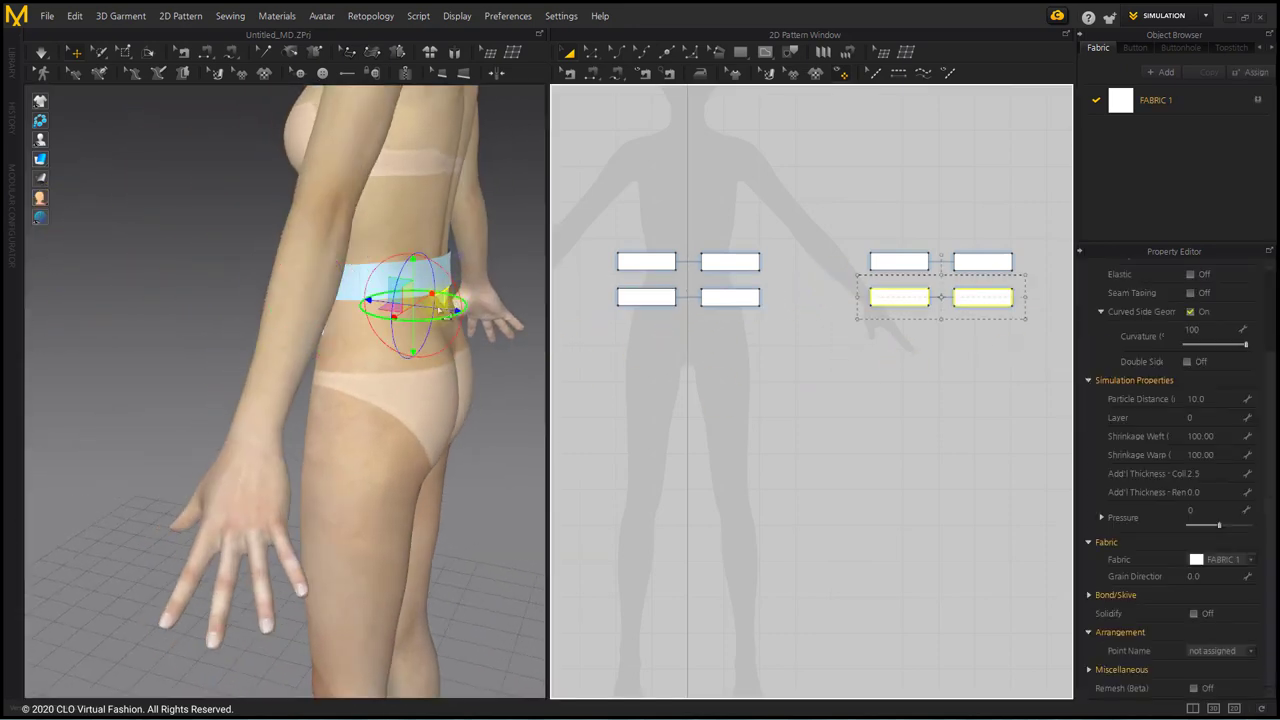
{"action": "left_click_drag", "start_coordinate": [449, 320], "coordinate": [481, 320]}
{"action": "left_click", "coordinate": [510, 400]}
{"action": "right_click_drag", "start_coordinate": [211, 322], "coordinate": [406, 318]}
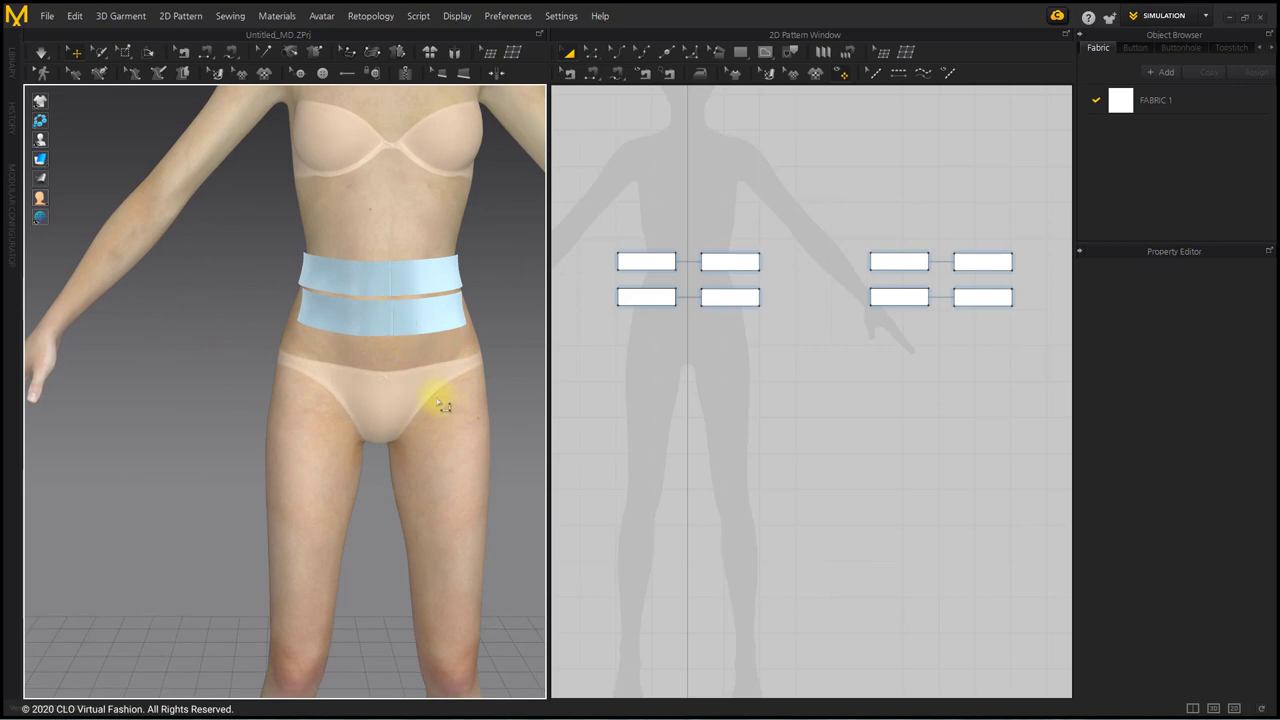
{"action": "middle_click_drag", "start_coordinate": [428, 387], "coordinate": [385, 333]}
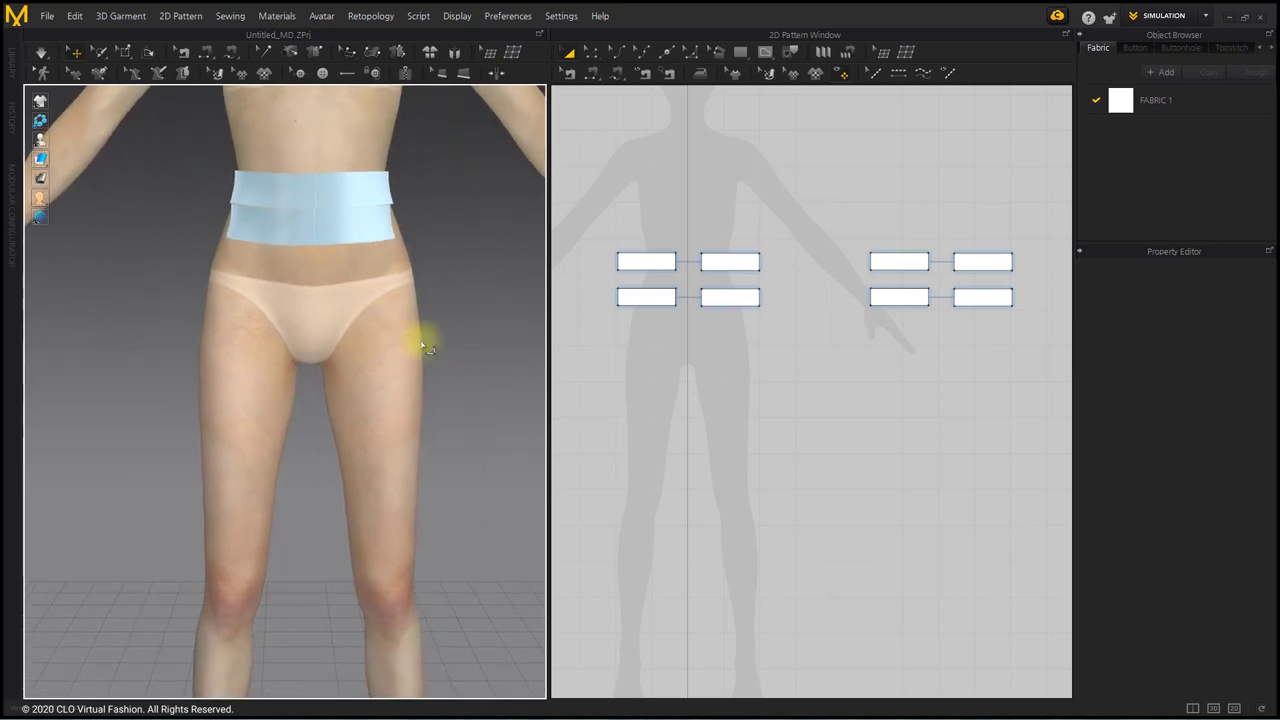
- Unfreeze the four copied pieces in the lower row and deselect them
{"action": "left_click_drag", "start_coordinate": [600, 280], "coordinate": [1033, 350]}
{"action": "right_click", "coordinate": [888, 299]}
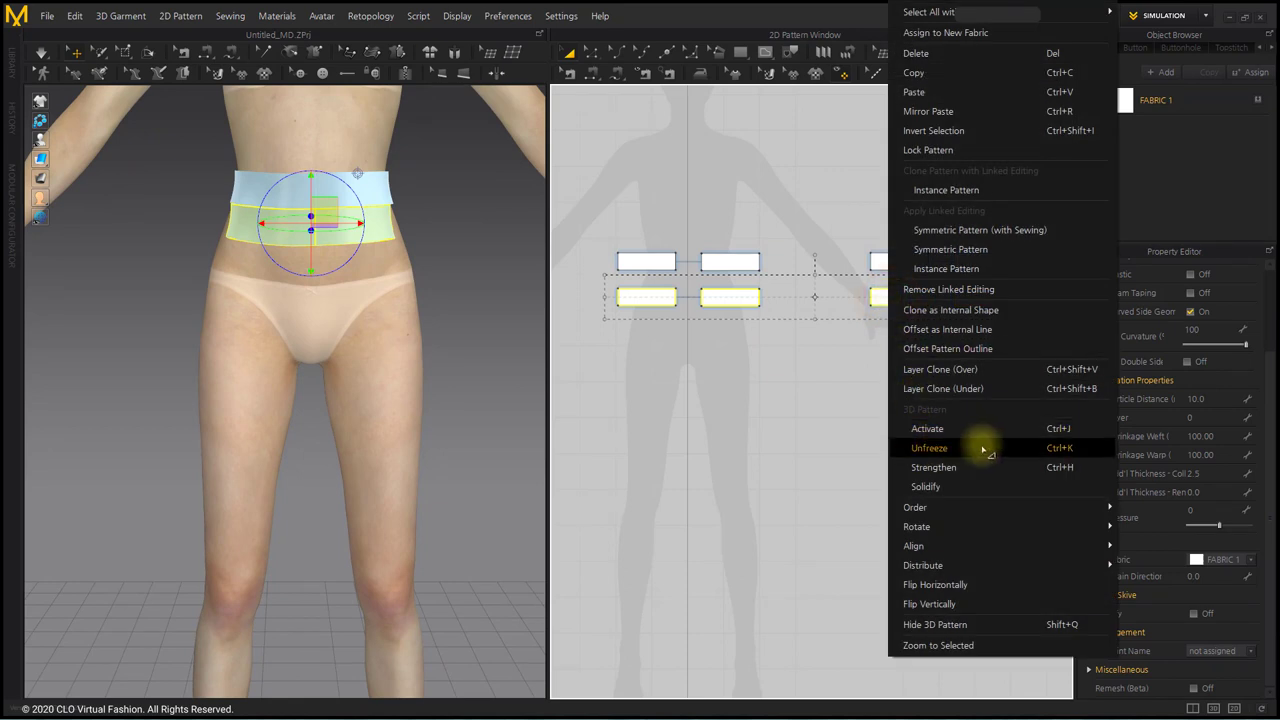
{"action": "left_click", "coordinate": [983, 450]}
{"action": "left_click", "coordinate": [885, 400]}
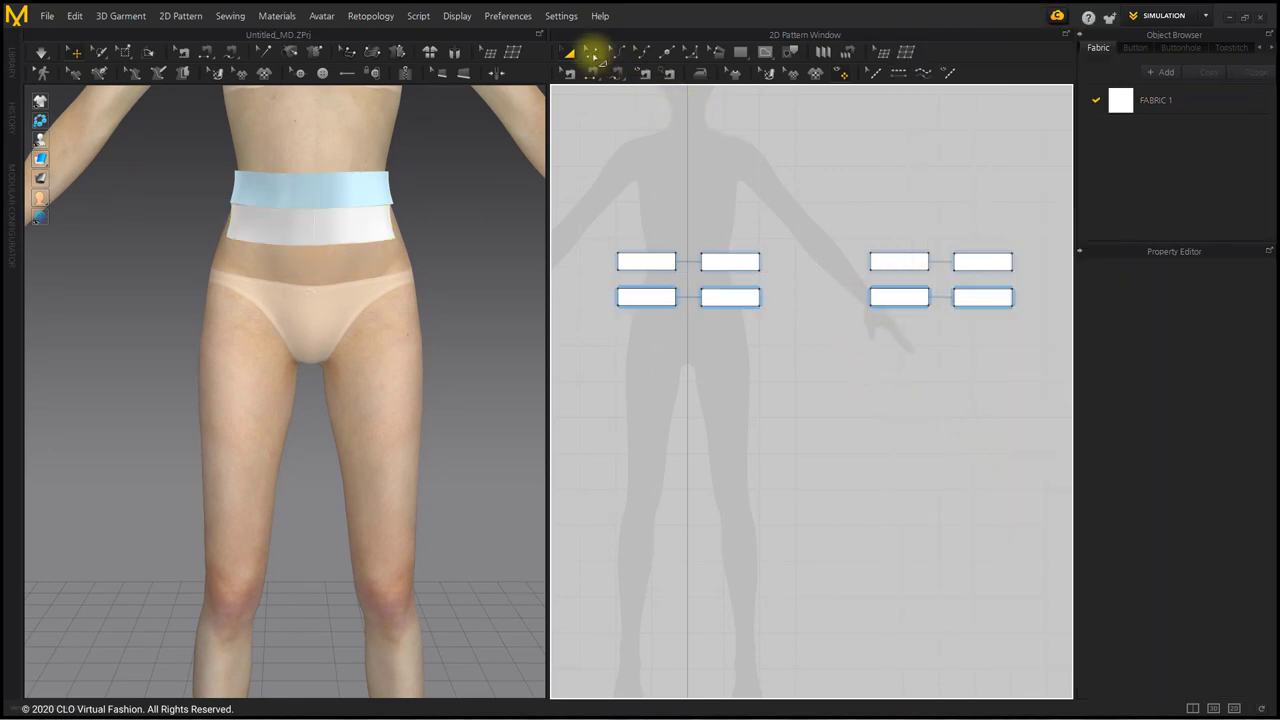
- Lengthen the lower front and back pieces into skirt panels 575 mm long by moving their hem edges down together
{"action": "left_click", "coordinate": [591, 51]}
{"action": "left_click", "coordinate": [730, 302]}
{"action": "left_click", "coordinate": [891, 308], "text": "shift"}
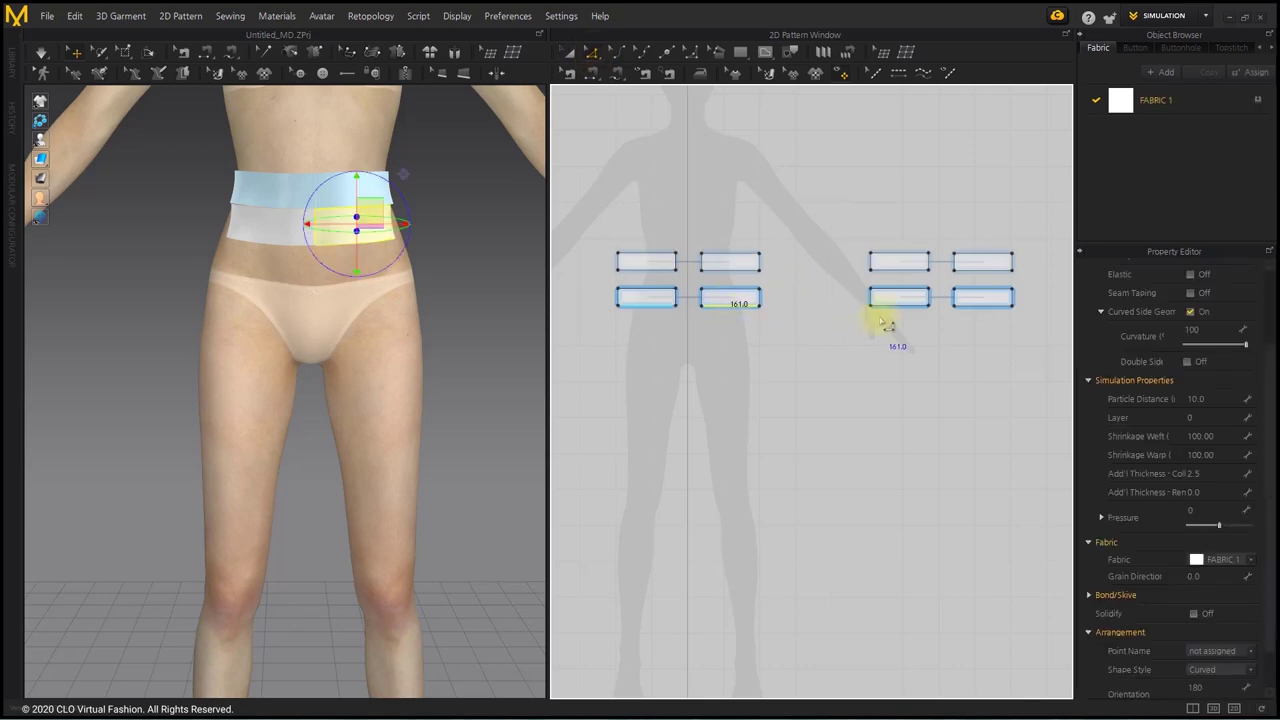
{"action": "left_click_drag", "start_coordinate": [741, 313], "coordinate": [740, 504]}
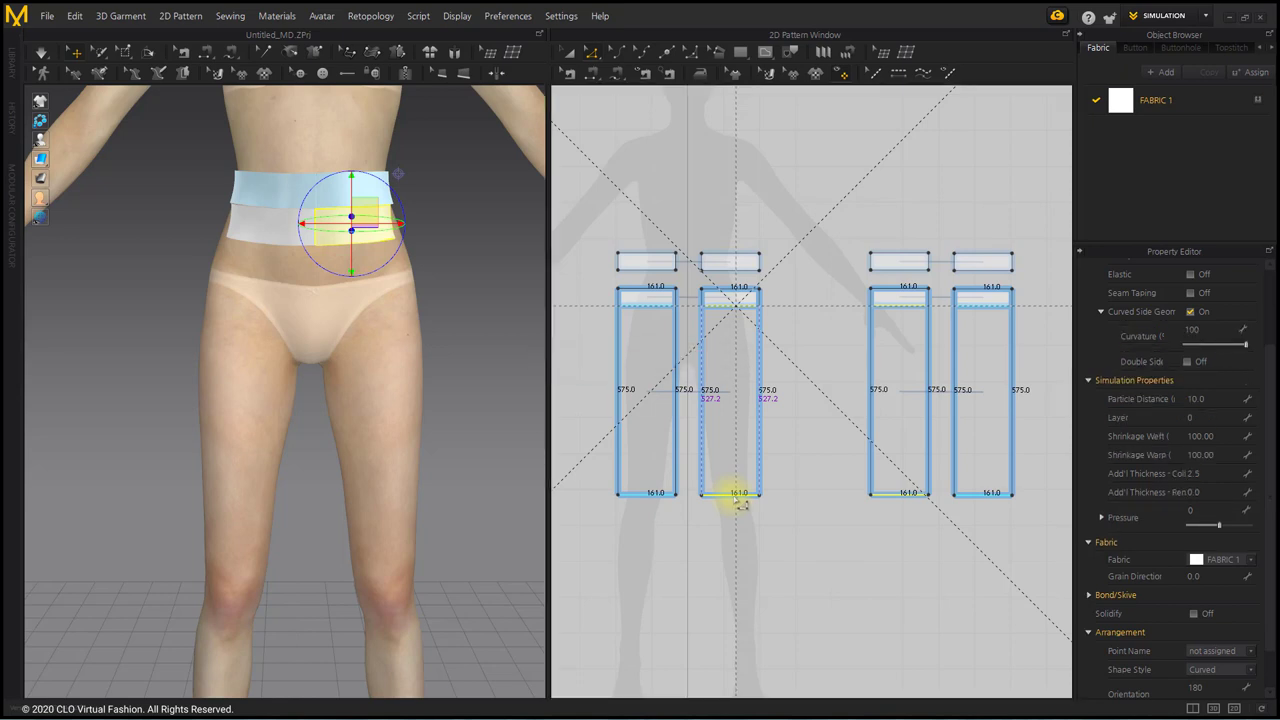
{"action": "left_click", "coordinate": [740, 505]}
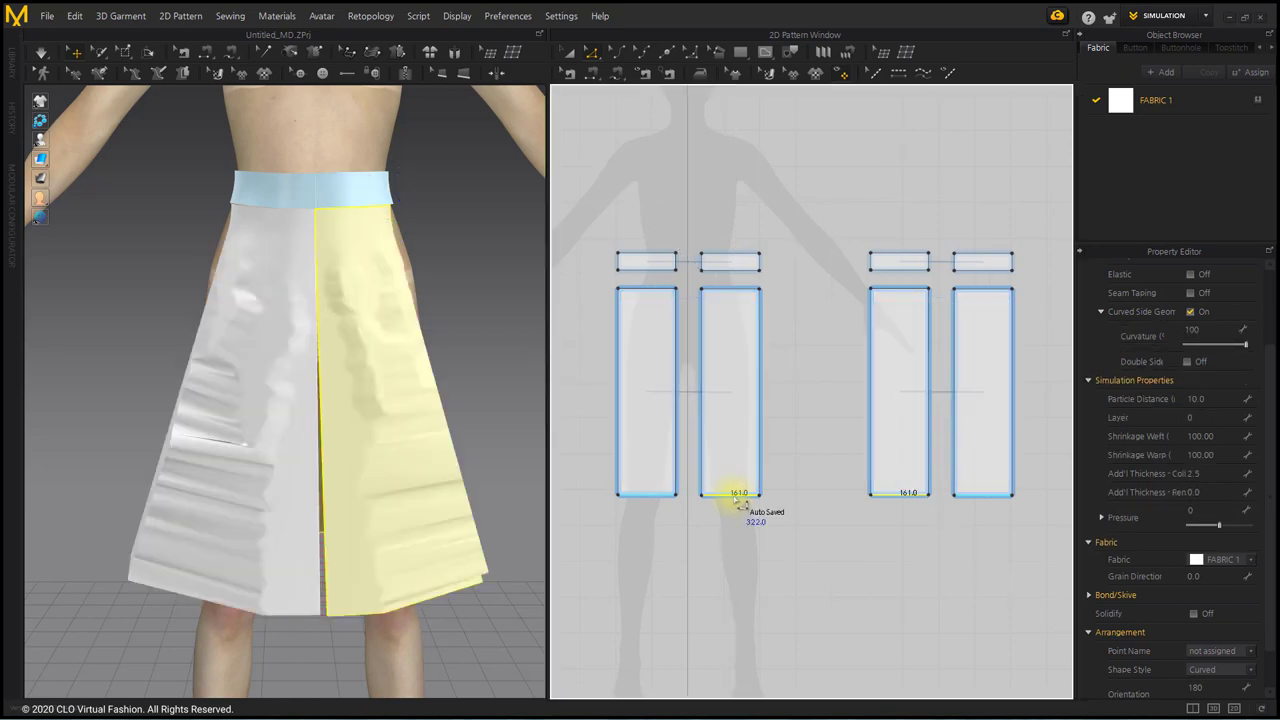
{"action": "left_click", "coordinate": [743, 546]}
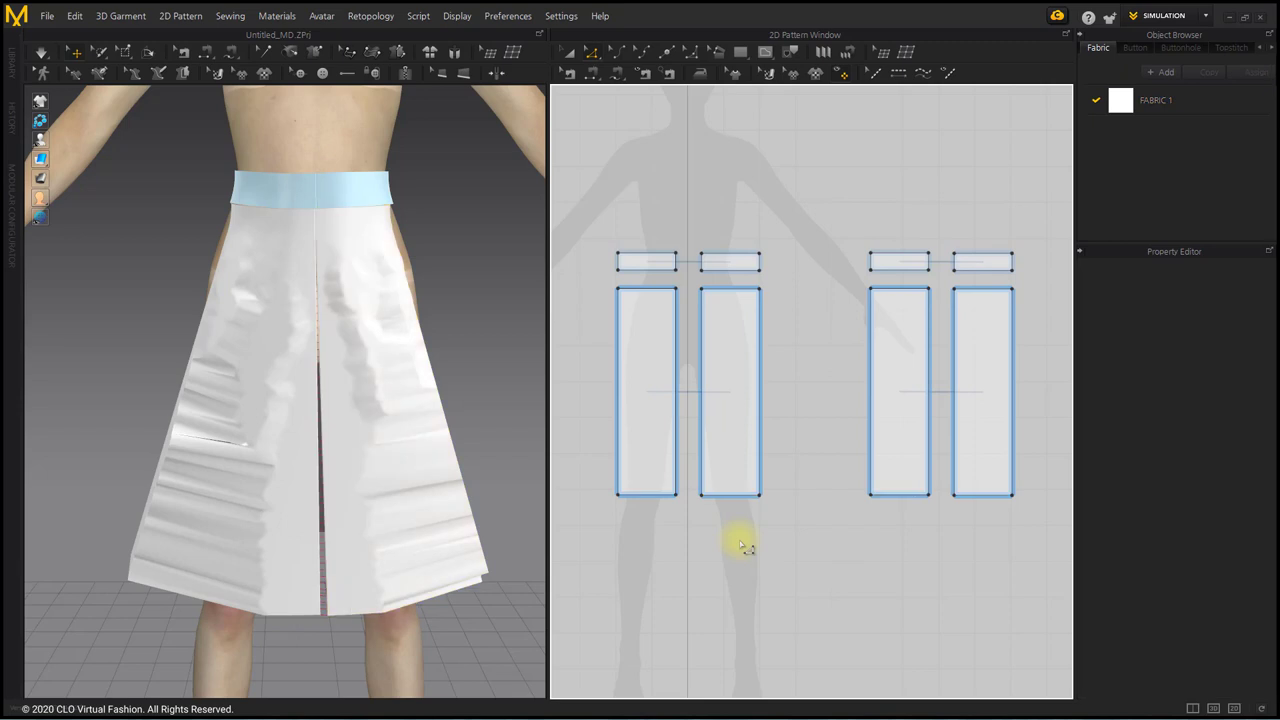
- Sew the bottom edges of the front and back waistband pieces to the top edges of the skirt panels with Segment Sewing
{"action": "left_click", "coordinate": [604, 84]}
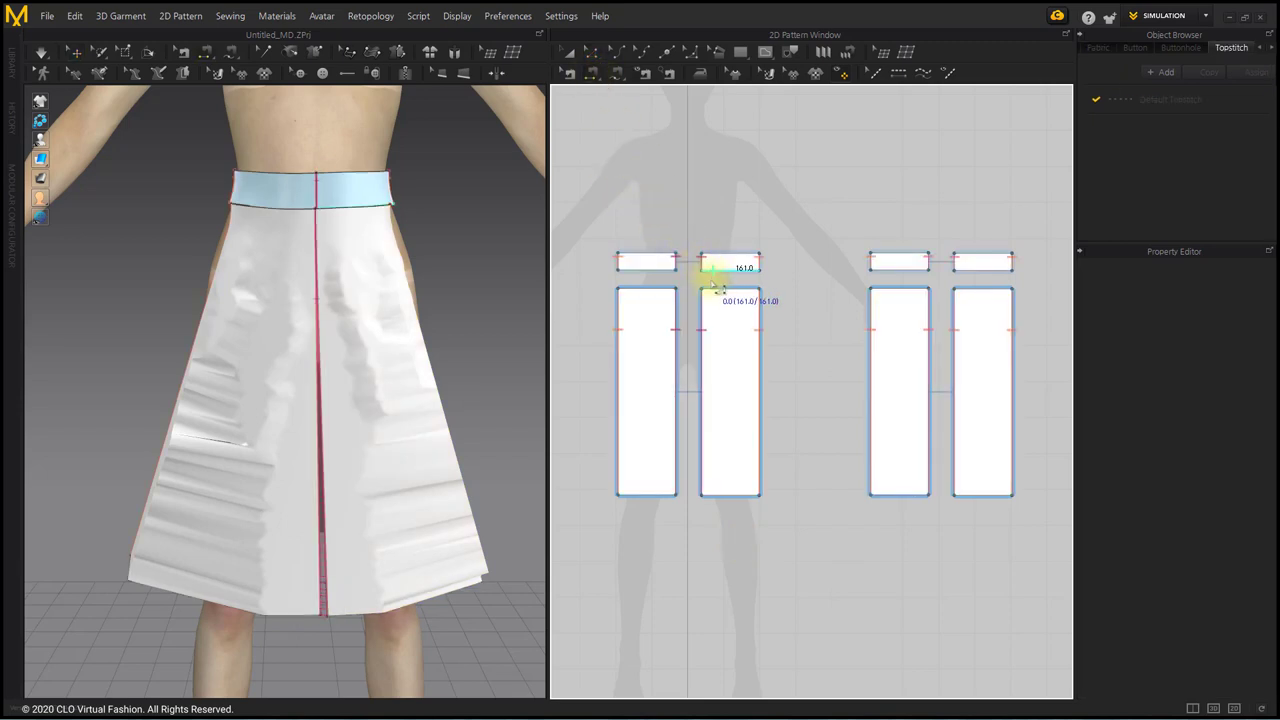
{"action": "left_click", "coordinate": [718, 290]}
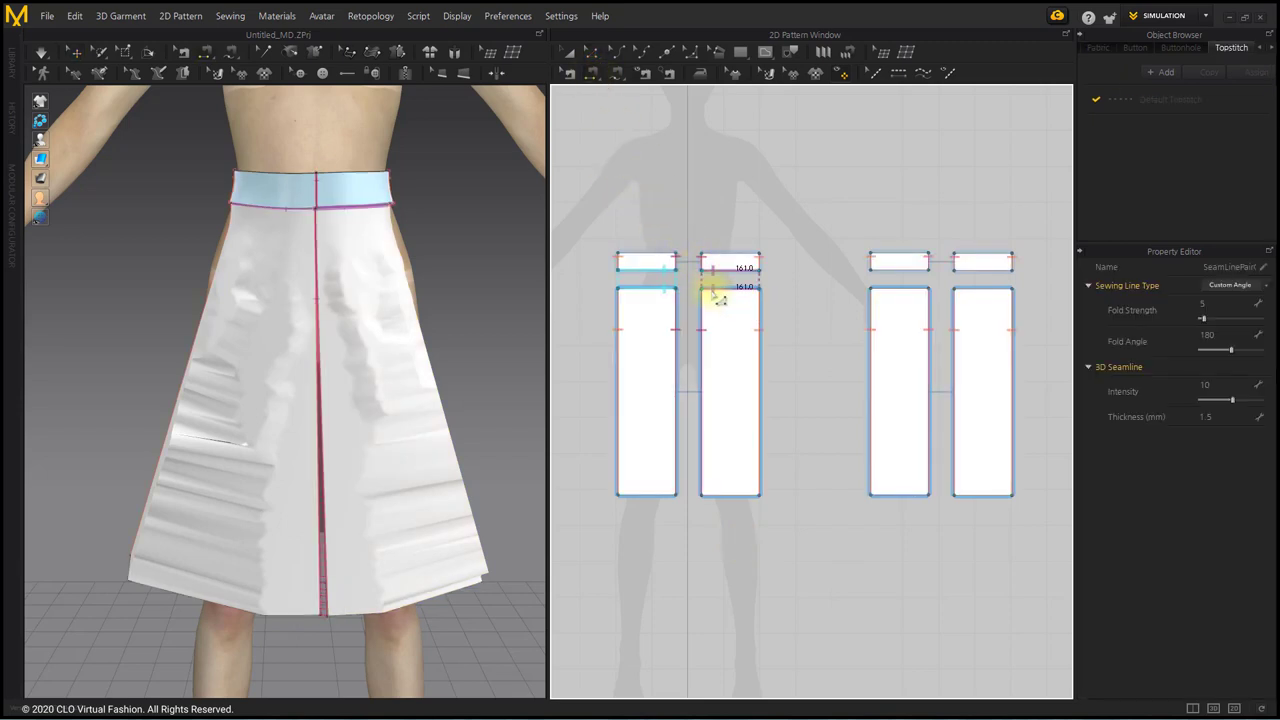
{"action": "left_click", "coordinate": [886, 282]}
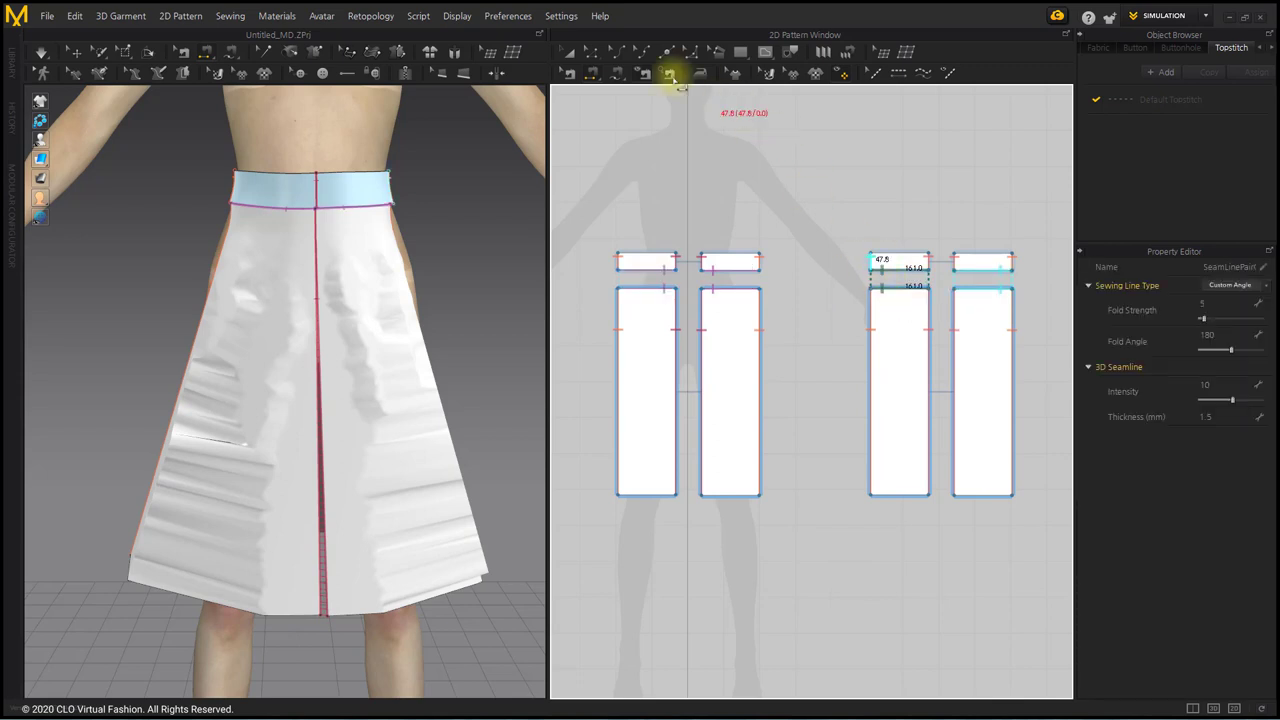
- Simulate the garment so the sewn skirt panels drape, tugging the fabric outward in several places to settle the fit
{"action": "left_click", "coordinate": [568, 55]}
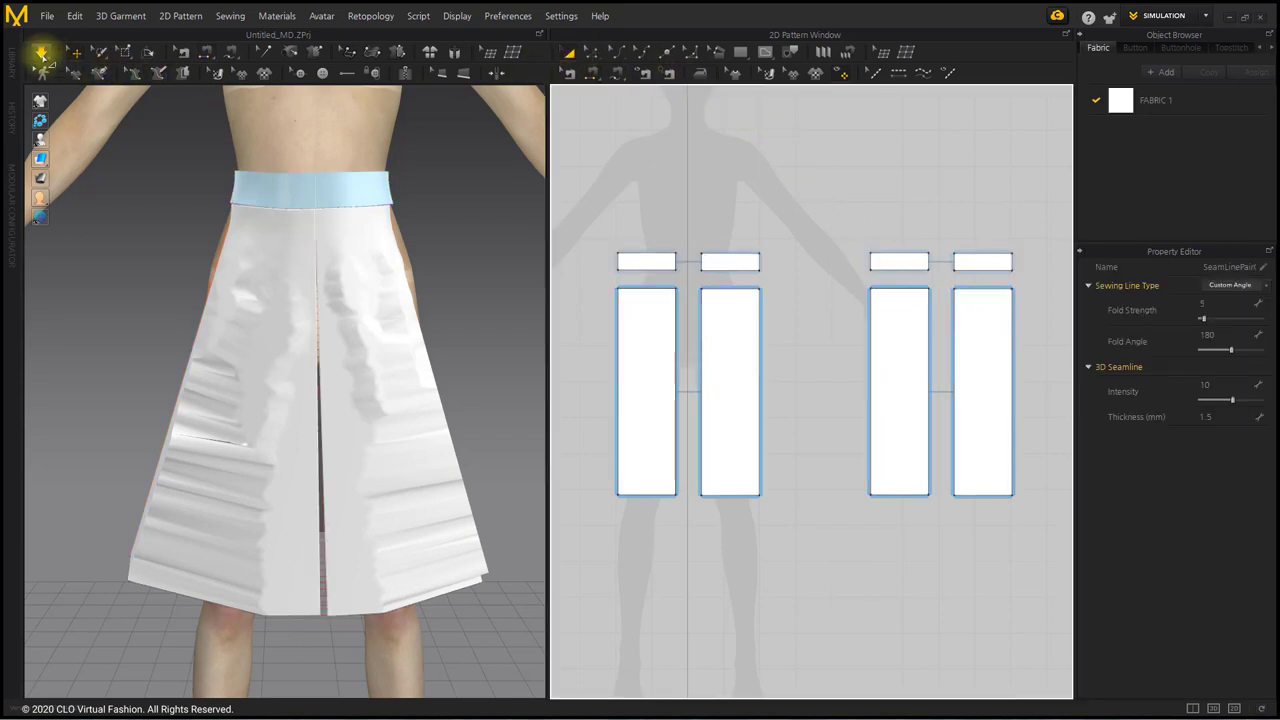
{"action": "left_click", "coordinate": [41, 53]}
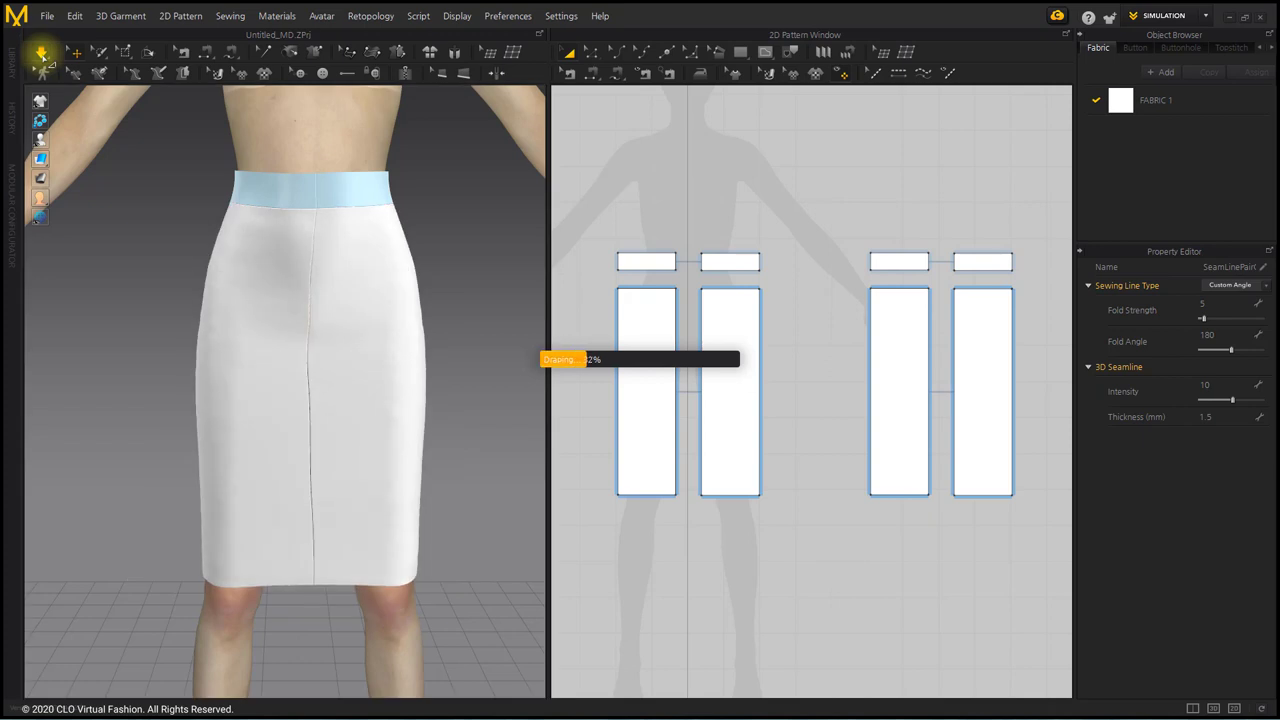
{"action": "left_click", "coordinate": [417, 334]}
{"action": "left_click_drag", "start_coordinate": [391, 414], "coordinate": [463, 470]}
{"action": "left_click_drag", "start_coordinate": [402, 436], "coordinate": [490, 468]}
{"action": "left_click_drag", "start_coordinate": [371, 297], "coordinate": [485, 310]}
{"action": "left_click", "coordinate": [435, 325]}
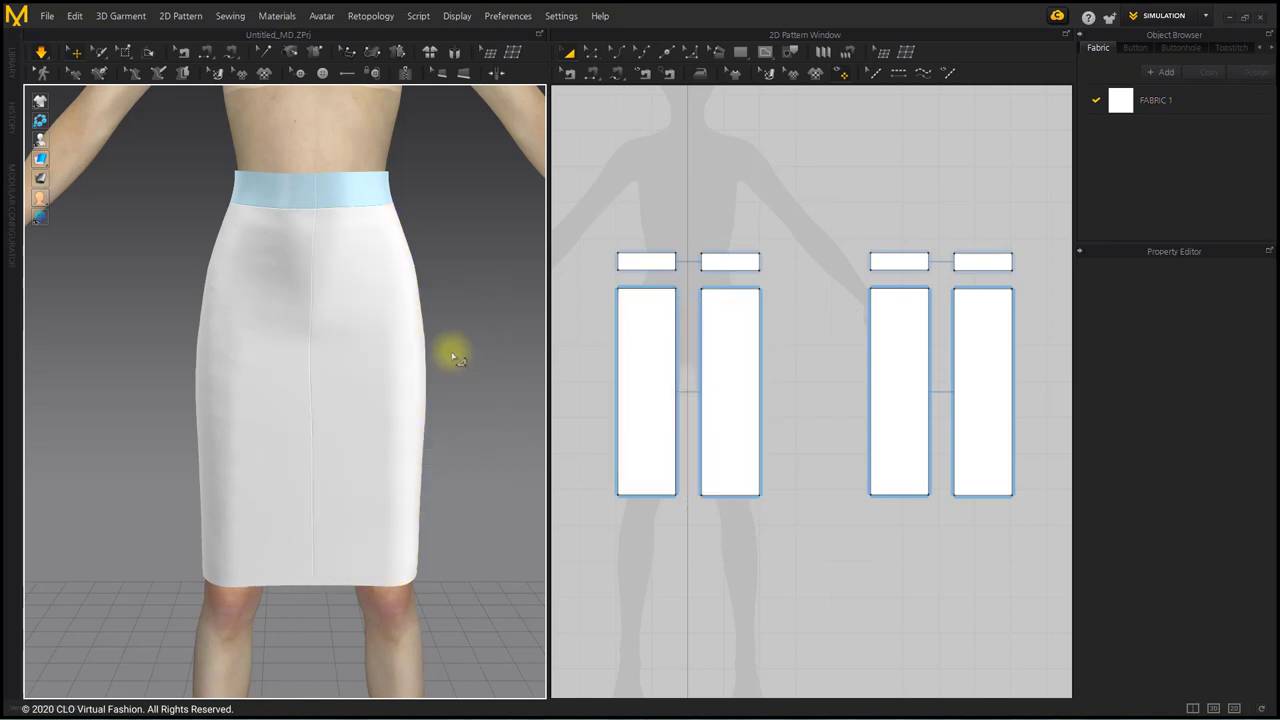
- Apply the standing pose with lowered arms from the avatar's Pose library, using Pose Only (Maintain Avatar Size) with bottom alignment to ground
{"action": "left_click", "coordinate": [12, 70]}
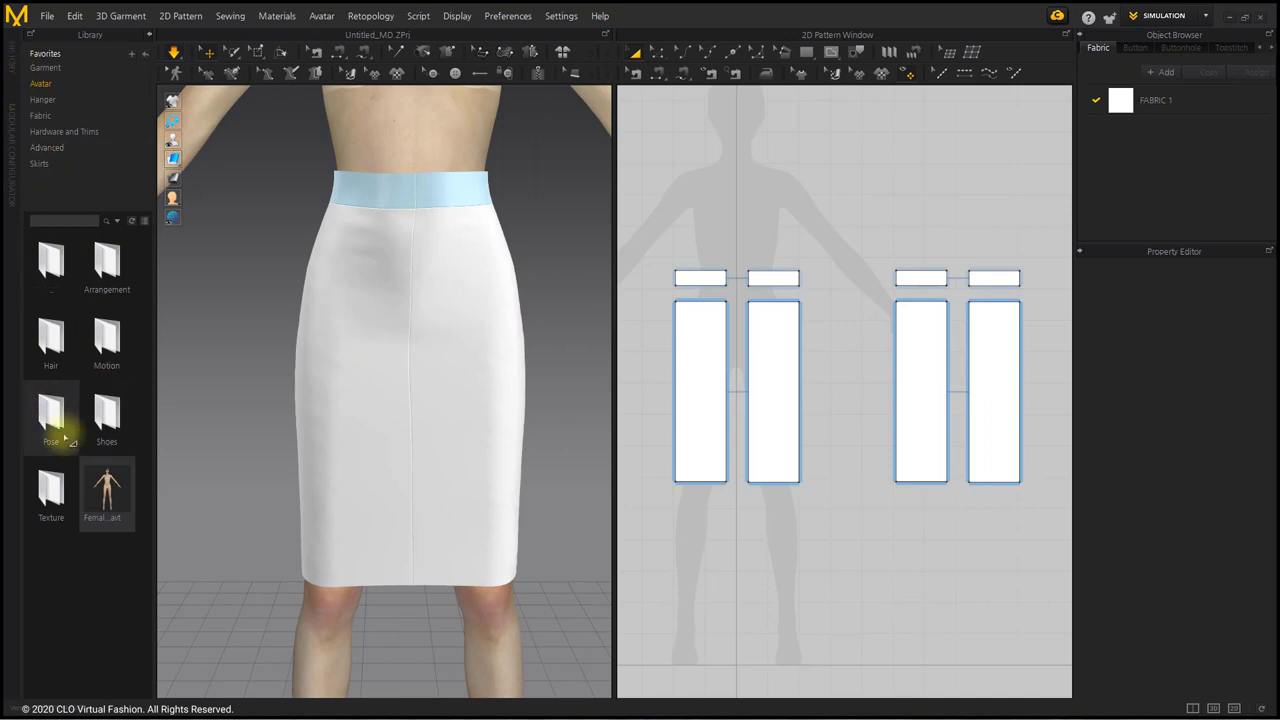
{"action": "double_click", "coordinate": [58, 430]}
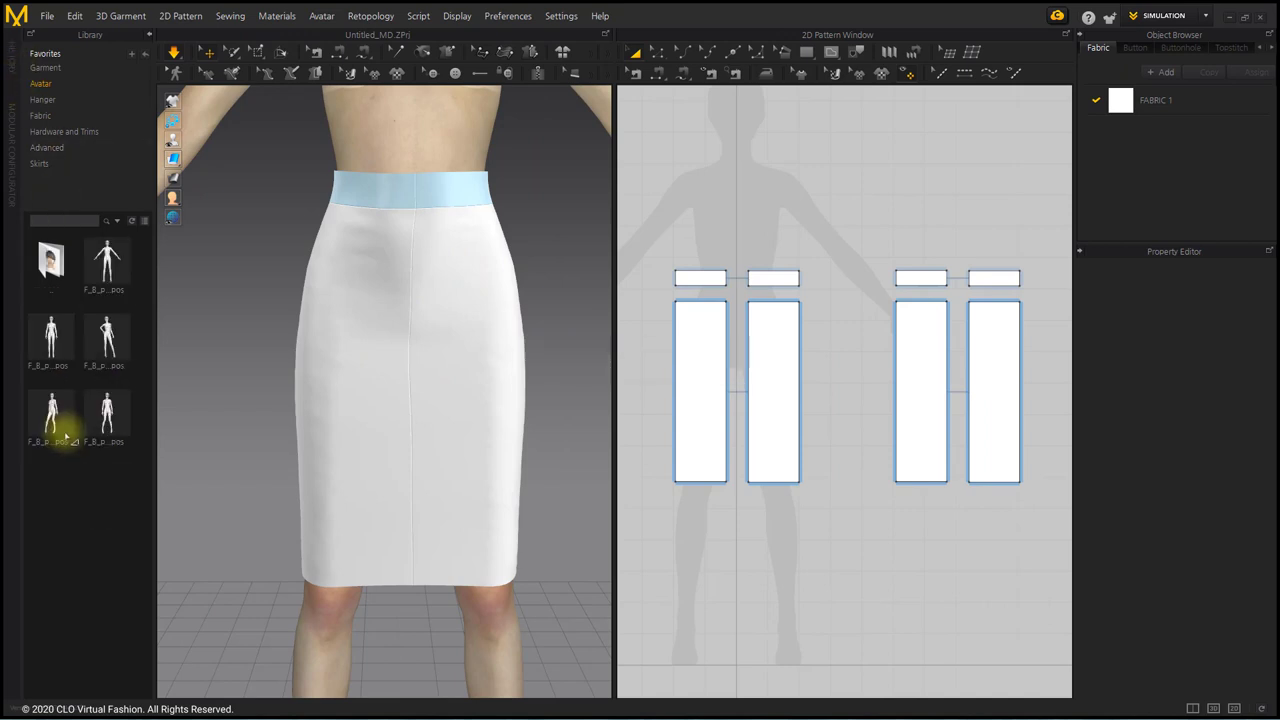
{"action": "double_click", "coordinate": [52, 338]}
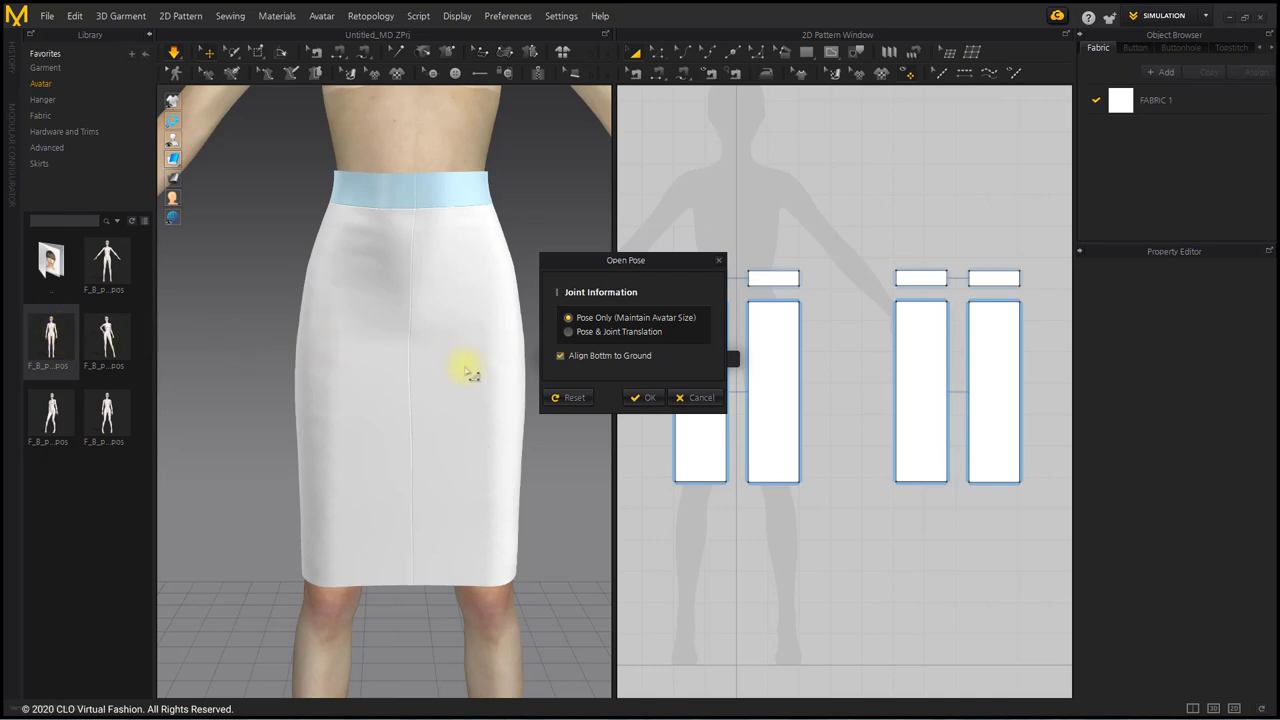
{"action": "left_click", "coordinate": [645, 398]}
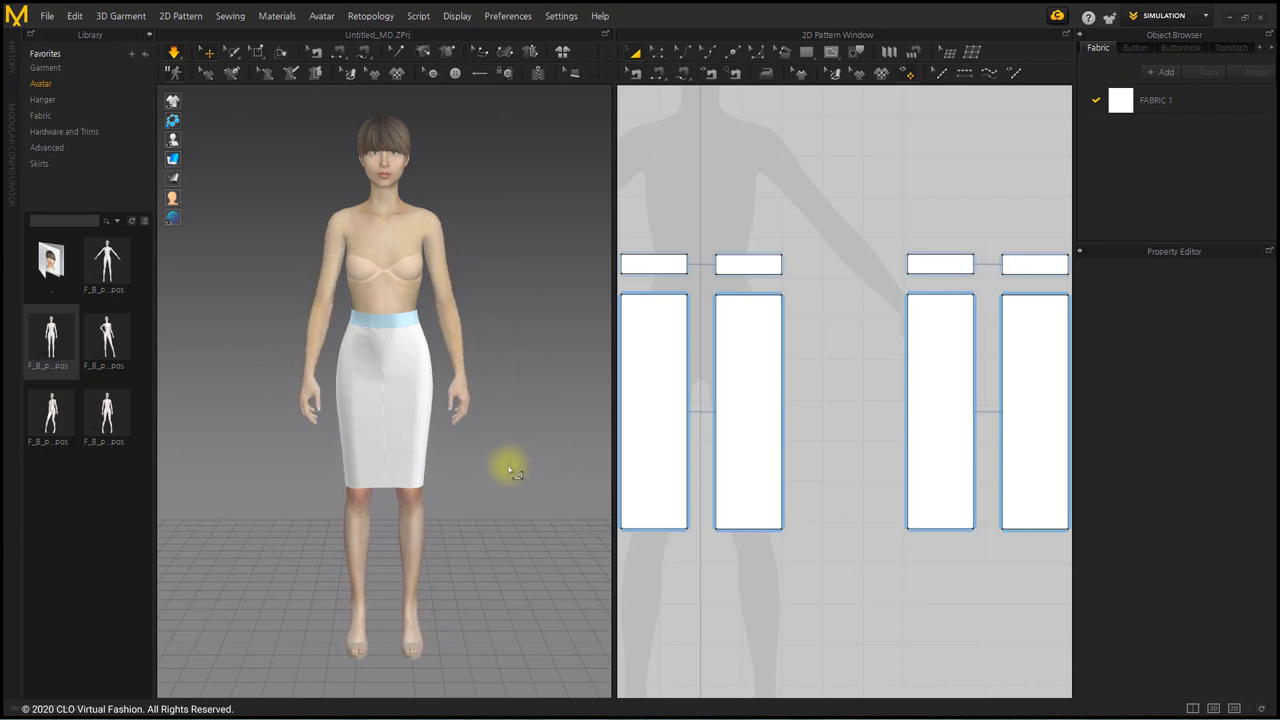
- Check the skirt from the side and front, display its Strain Map, and close the library
{"action": "right_click_drag", "start_coordinate": [507, 451], "coordinate": [340, 449]}
{"action": "scroll", "coordinate": [455, 460], "scroll_direction": "up", "scroll_amount": 2}
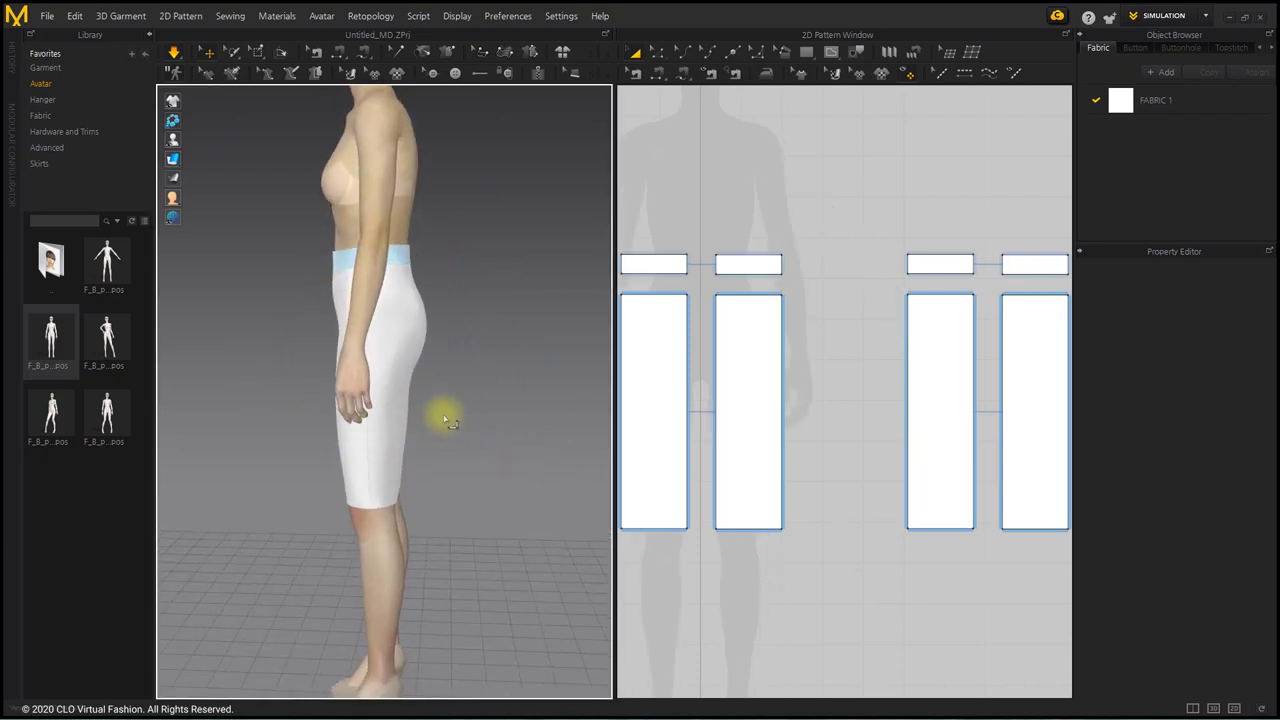
{"action": "right_click_drag", "start_coordinate": [480, 434], "coordinate": [580, 423]}
{"action": "right_click_drag", "start_coordinate": [400, 410], "coordinate": [391, 403]}
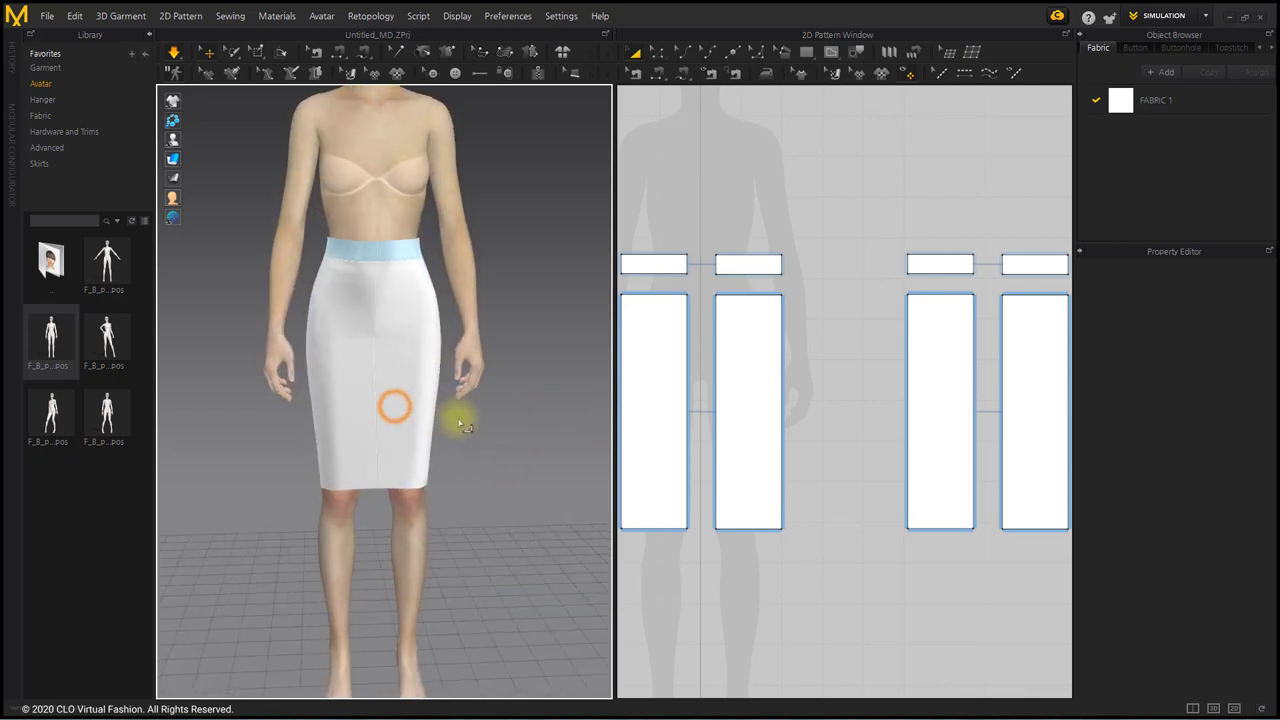
{"action": "scroll", "coordinate": [484, 405], "scroll_direction": "up", "scroll_amount": 2}
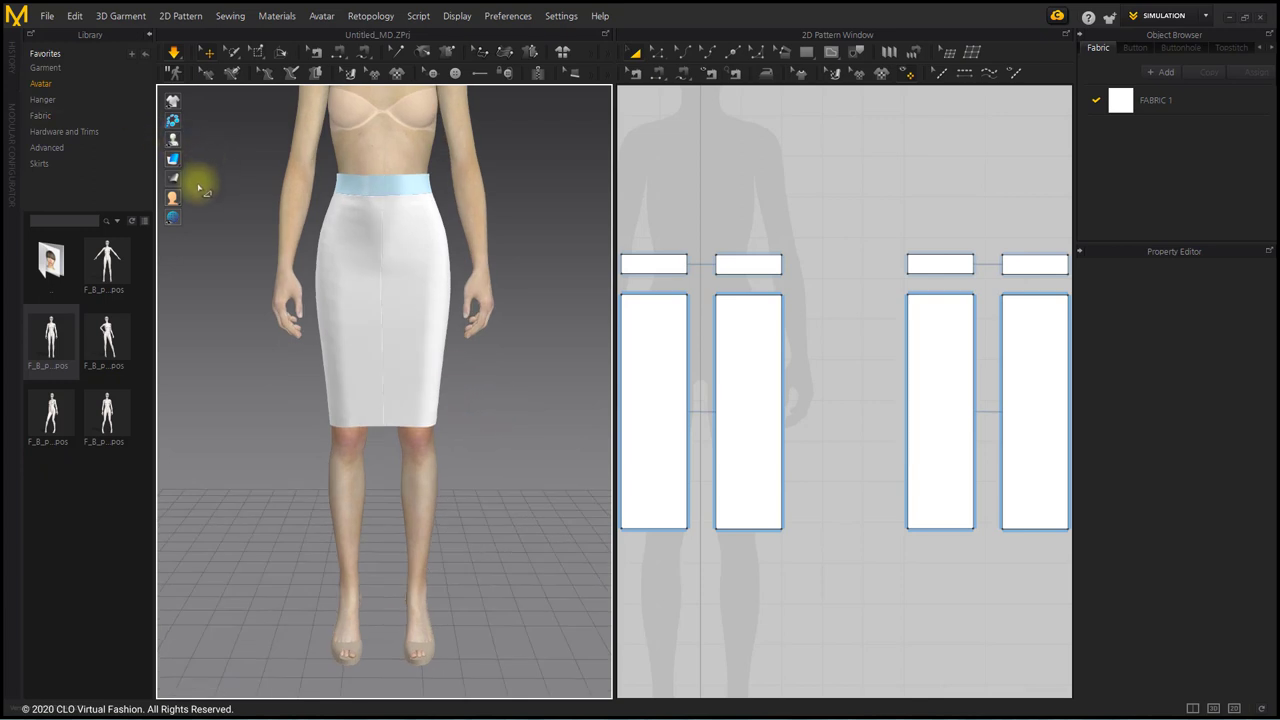
{"action": "mouse_move", "coordinate": [176, 179]}
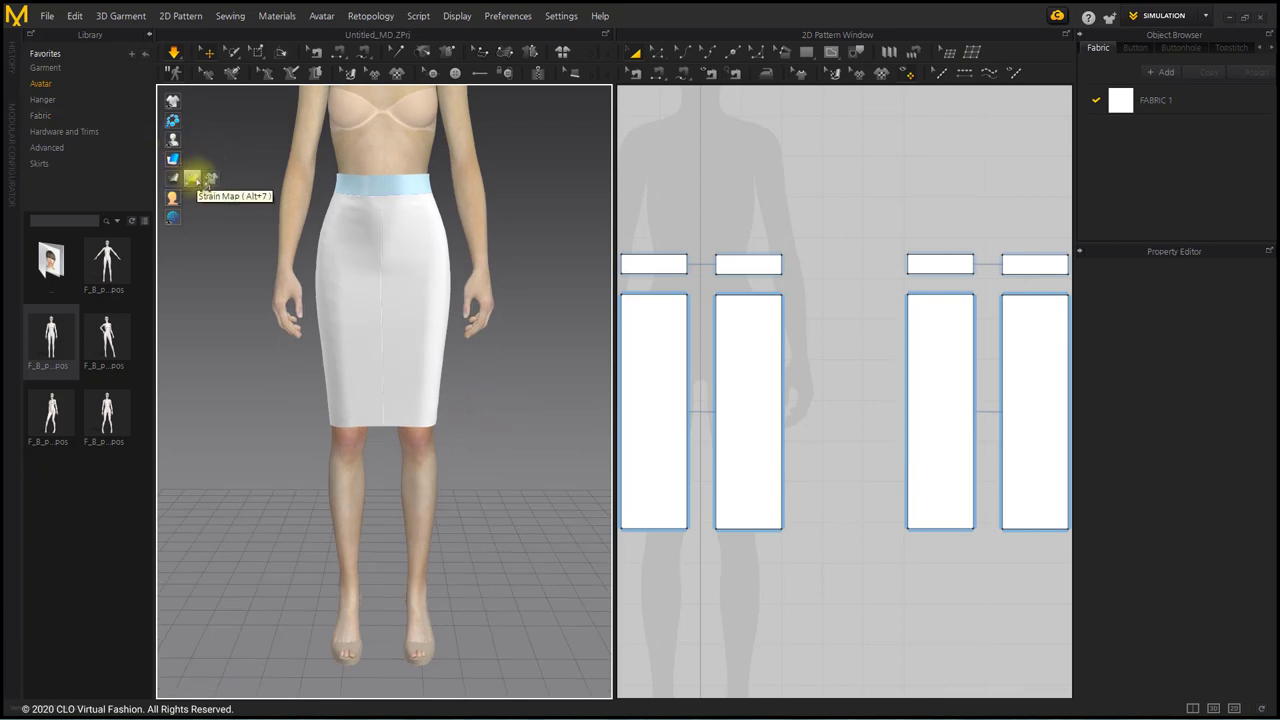
{"action": "left_click", "coordinate": [193, 181]}
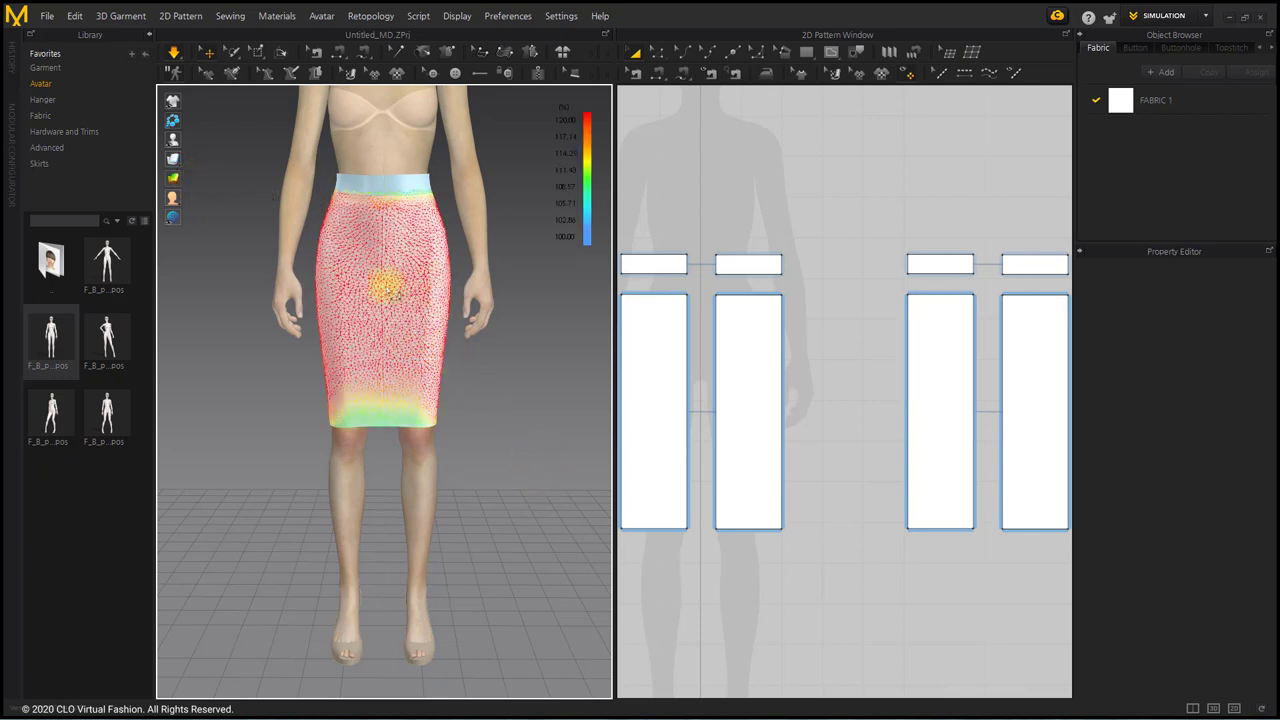
{"action": "left_click", "coordinate": [150, 37]}
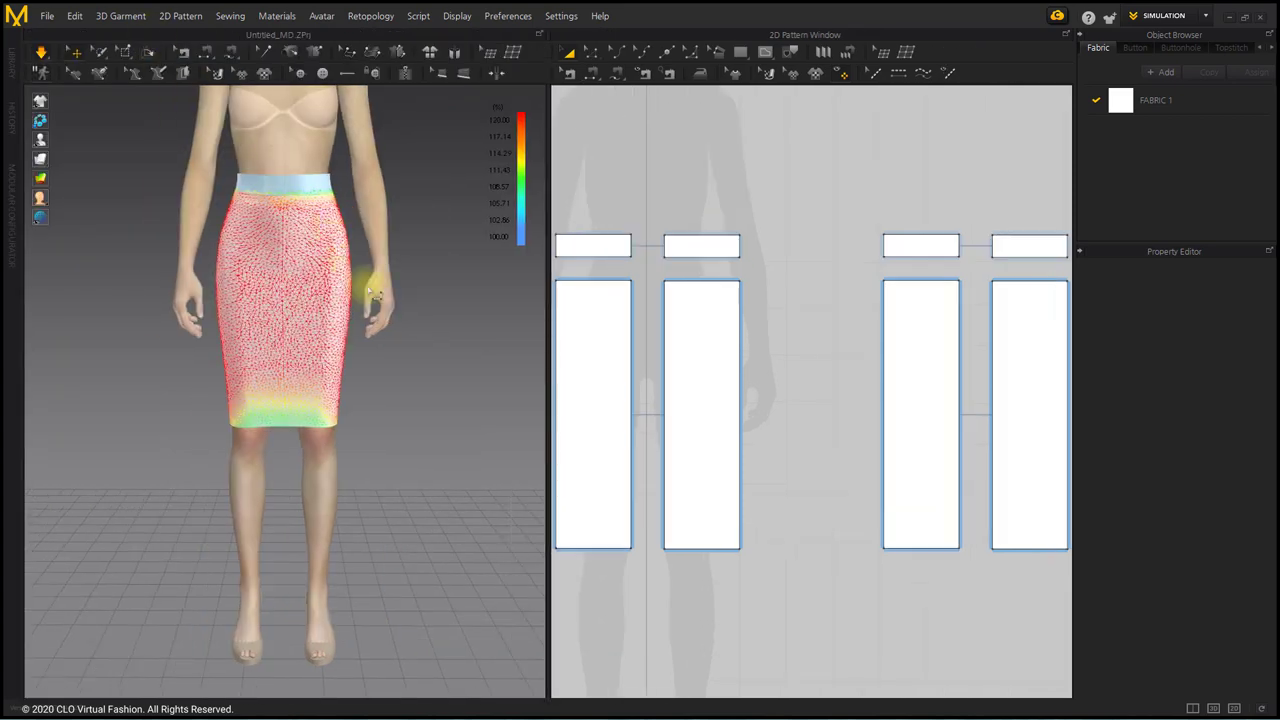
- Draw a short horizontal guide line on the skirt's back panel at the fullest hip level in the 3D view
{"action": "scroll", "coordinate": [815, 425], "scroll_direction": "down", "scroll_amount": 2}
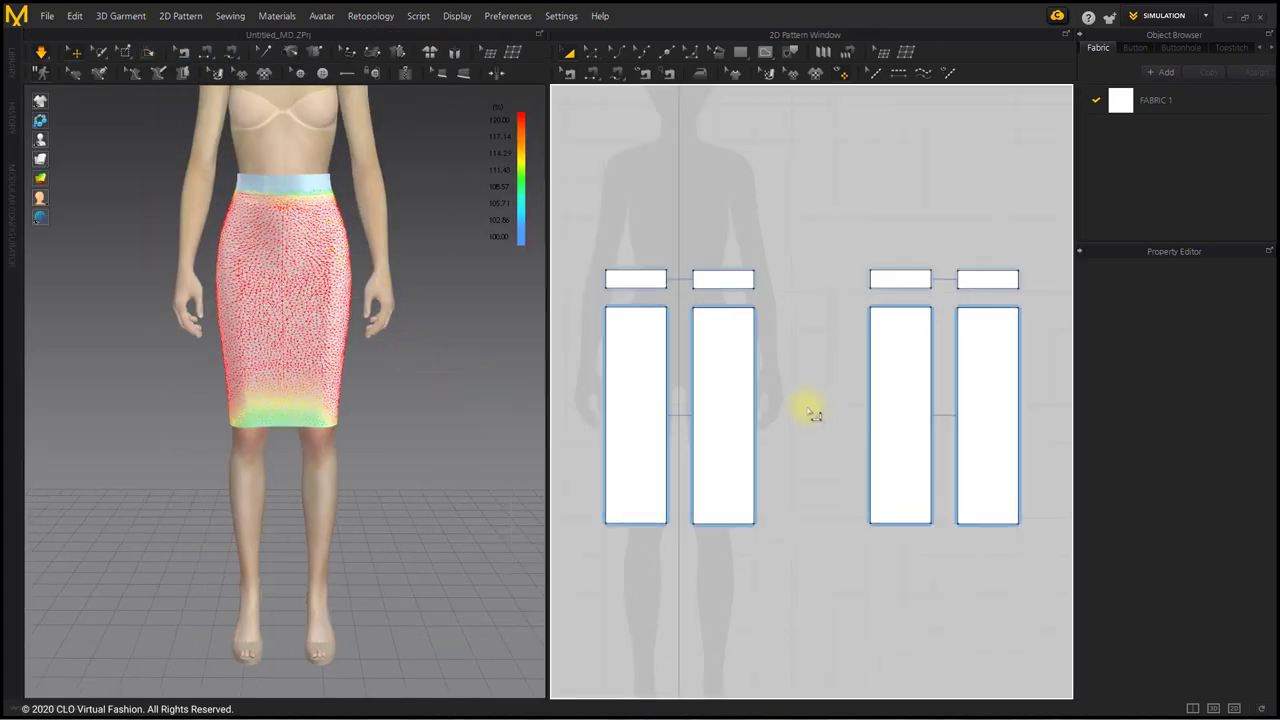
{"action": "middle_click_drag", "start_coordinate": [806, 394], "coordinate": [803, 314]}
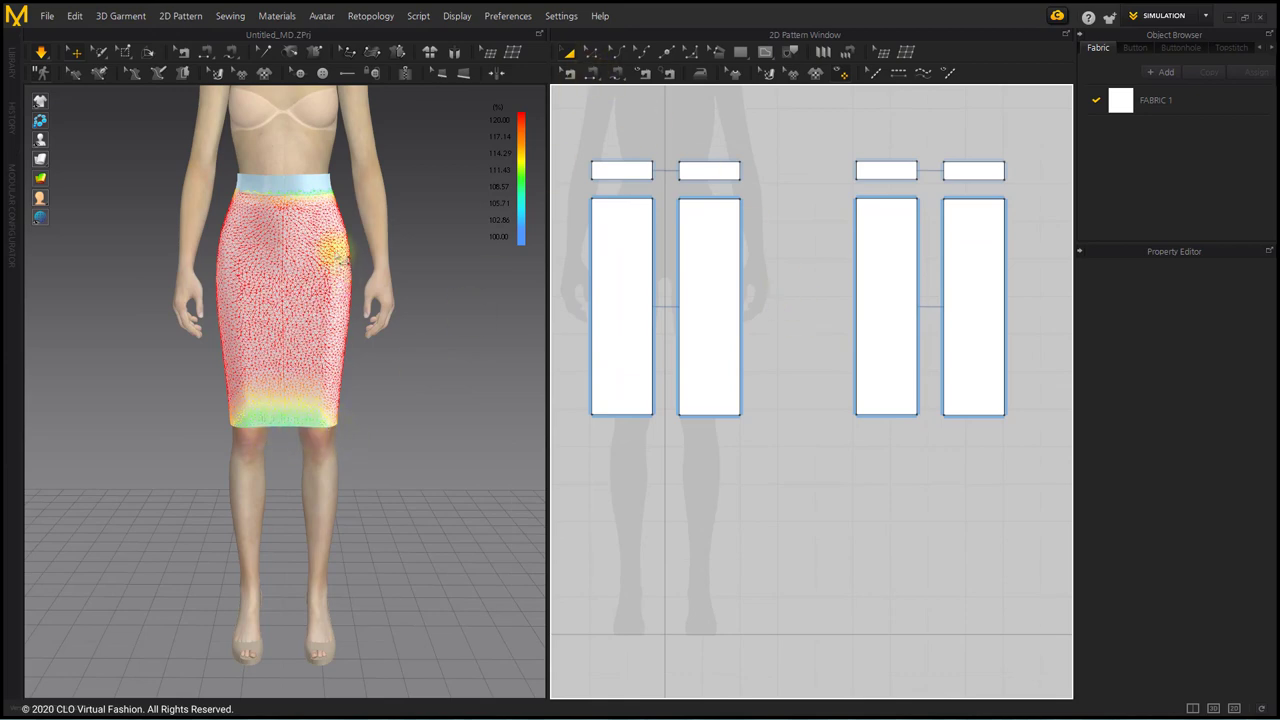
{"action": "right_click_drag", "start_coordinate": [383, 266], "coordinate": [231, 269]}
{"action": "scroll", "coordinate": [354, 243], "scroll_direction": "up", "scroll_amount": 2}
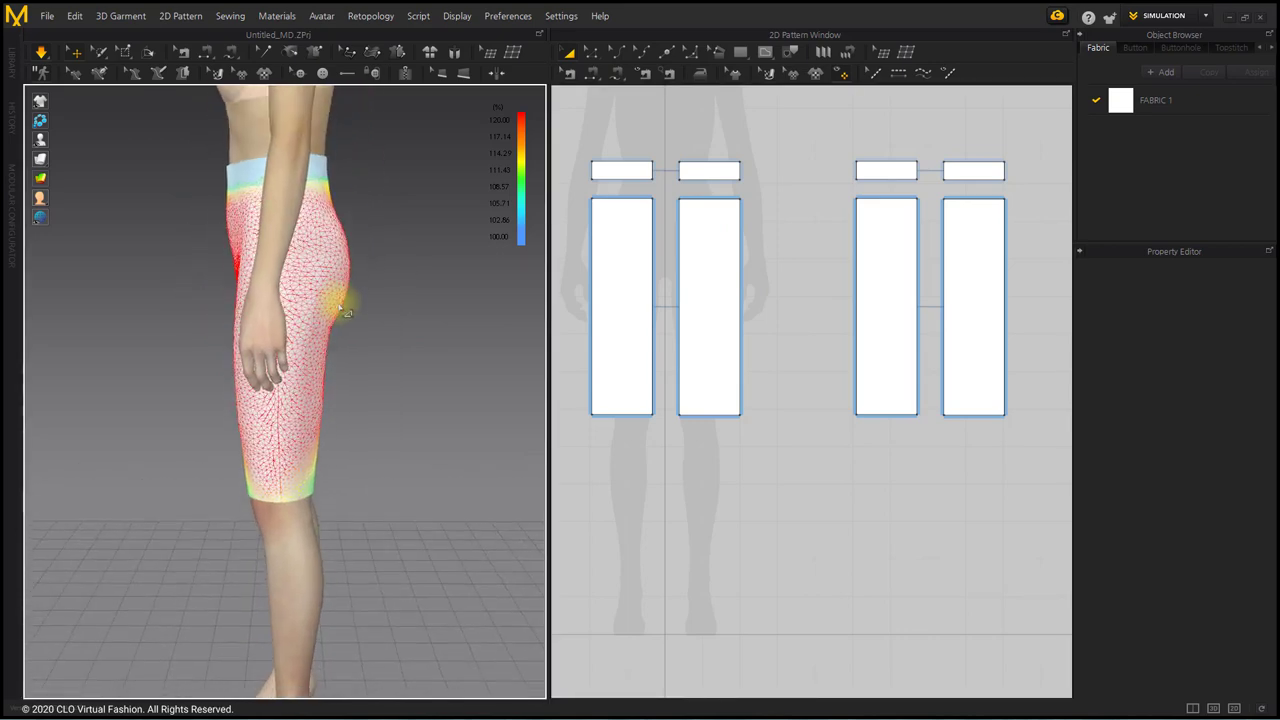
{"action": "scroll", "coordinate": [346, 289], "scroll_direction": "up", "scroll_amount": 3}
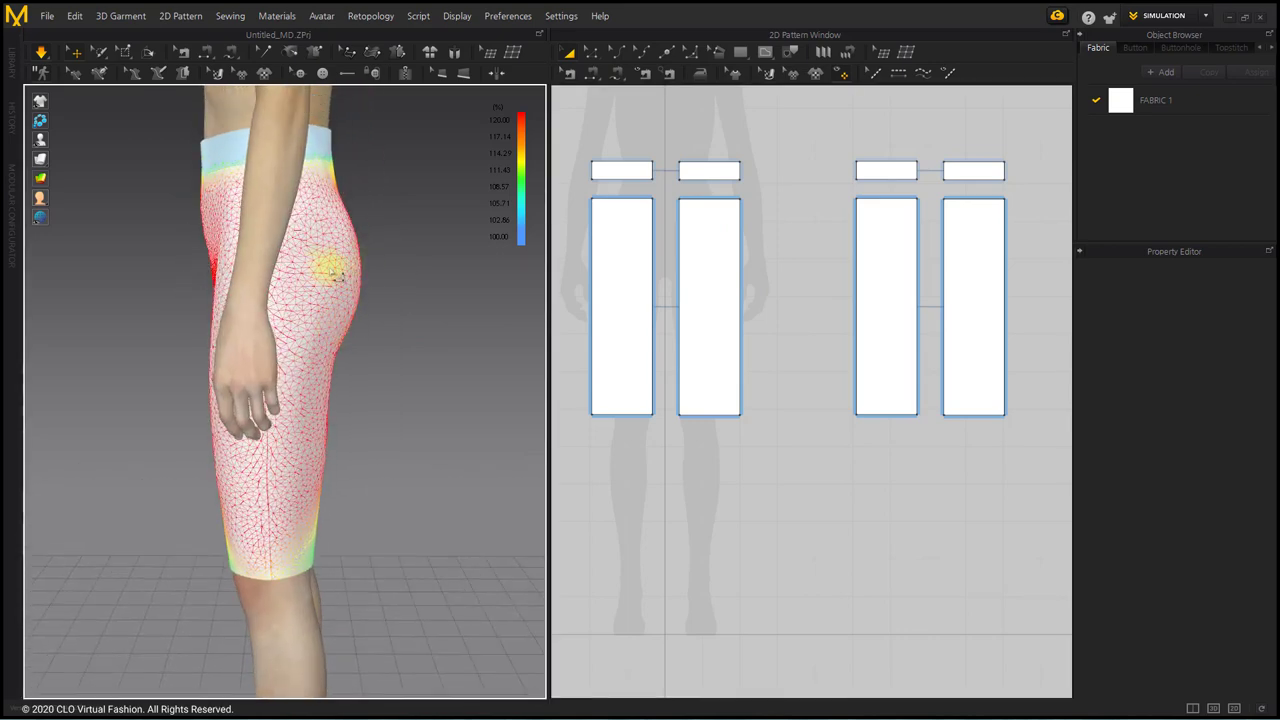
{"action": "left_click", "coordinate": [99, 74]}
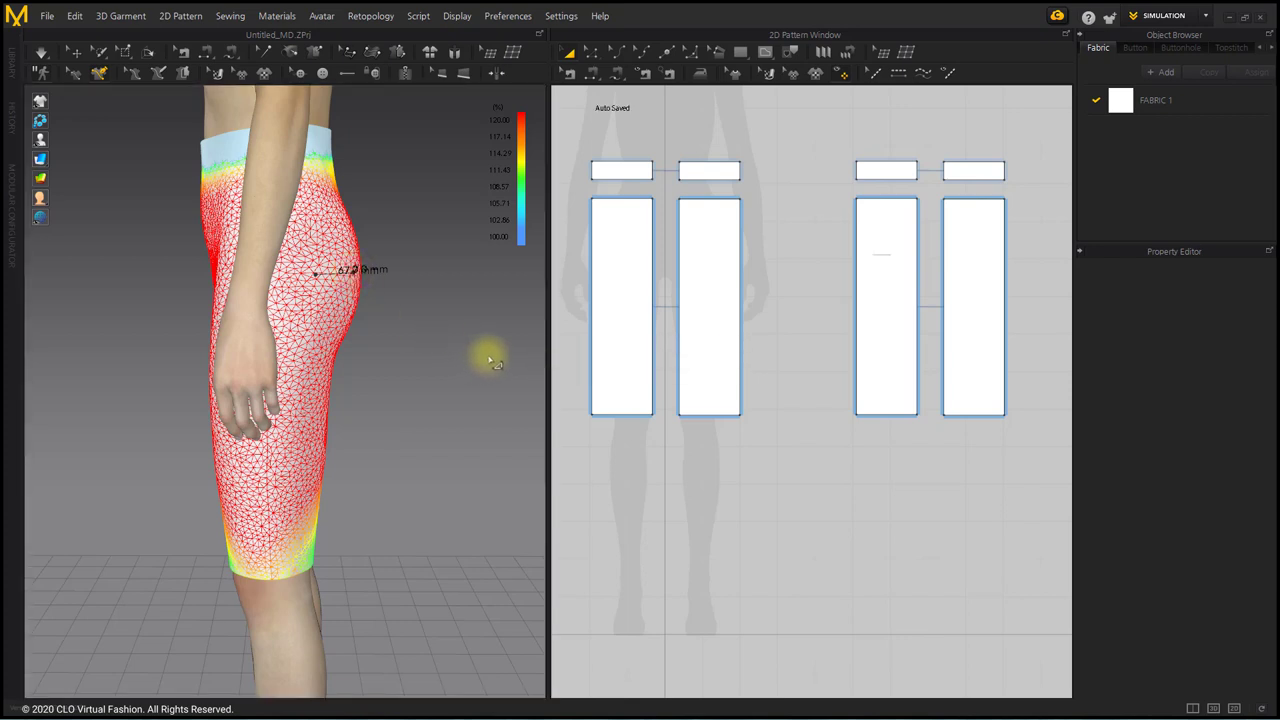
{"action": "left_click", "coordinate": [75, 51]}
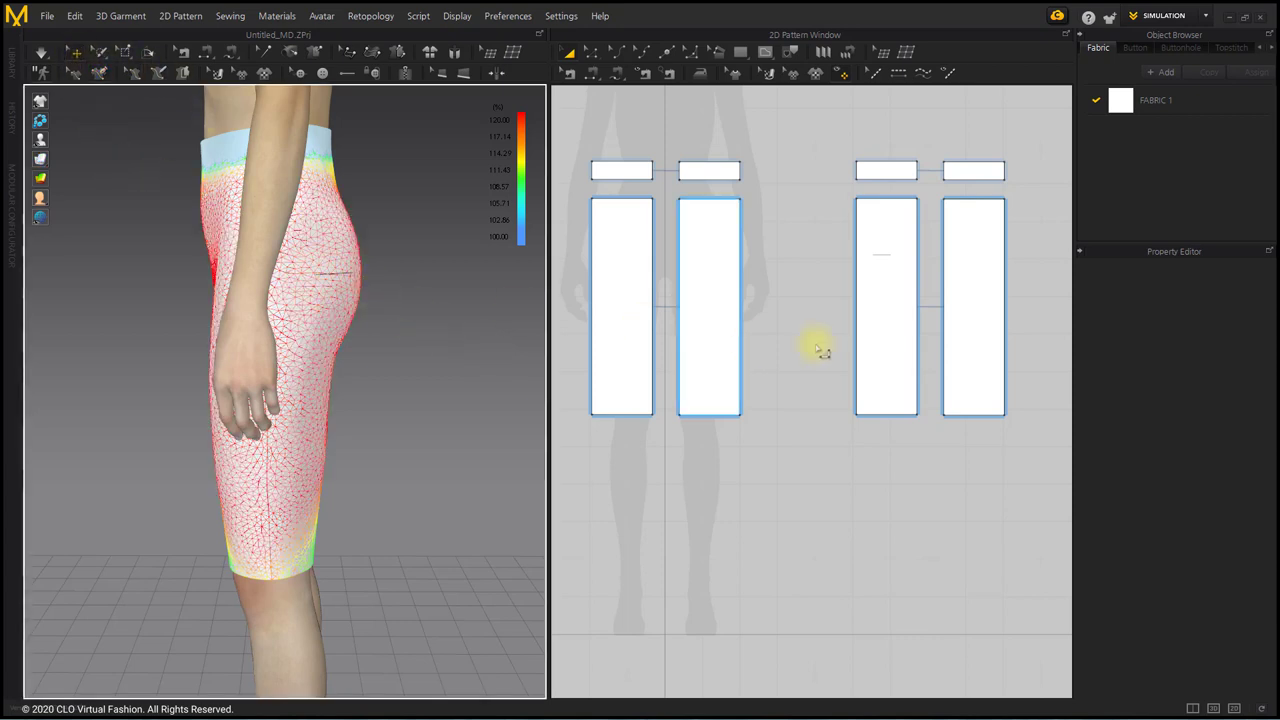
- Split the outer side edges of the front and back skirt panels 150 mm below their top edges, at hip level
{"action": "left_click", "coordinate": [663, 52]}
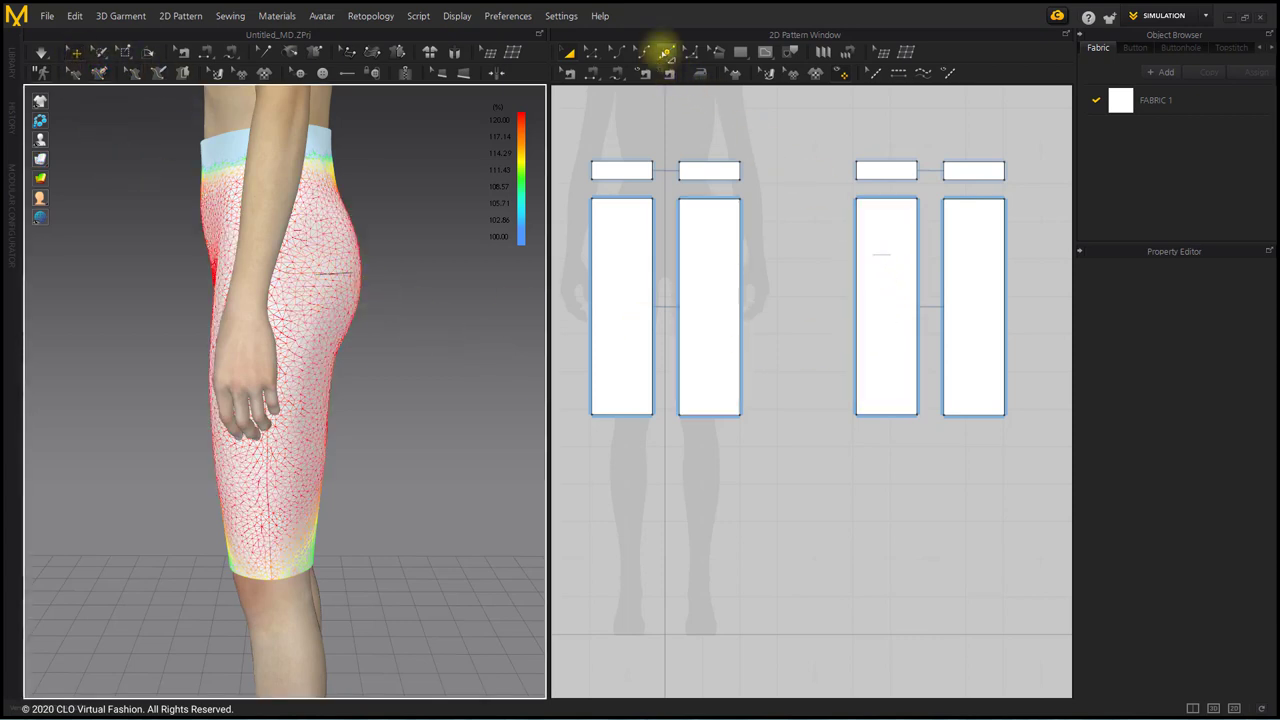
{"action": "right_click", "coordinate": [857, 258]}
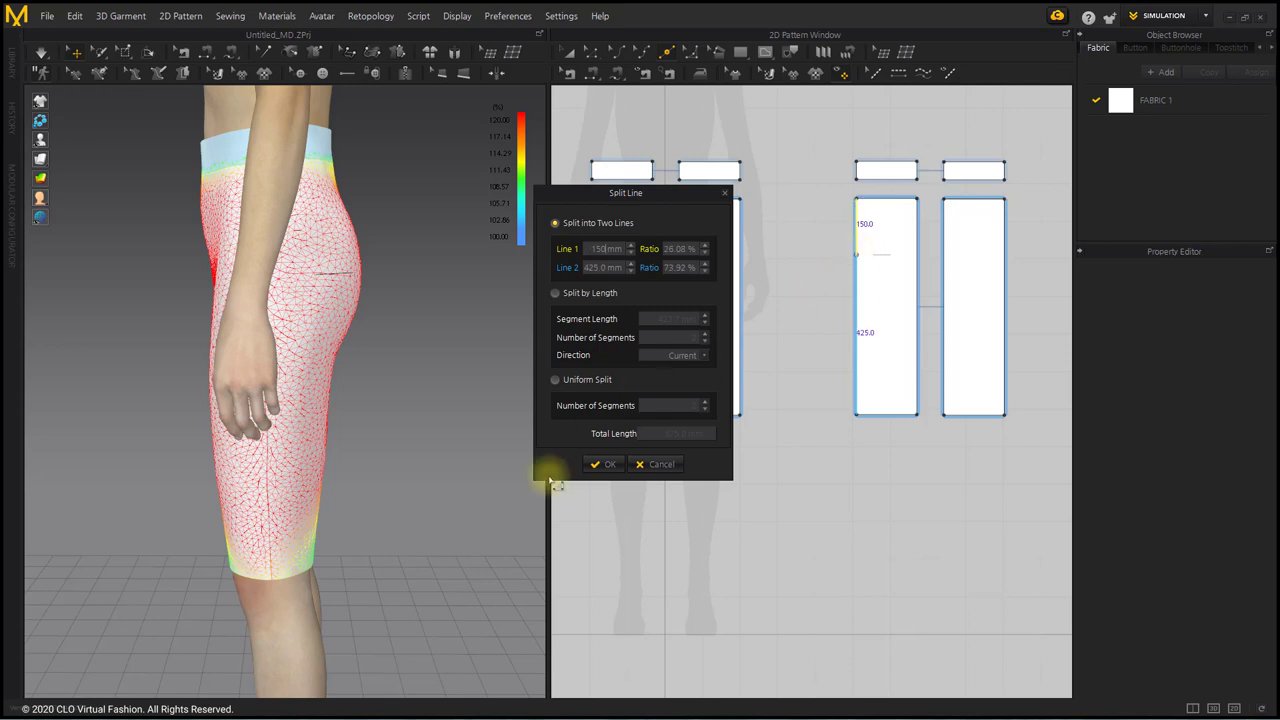
{"action": "left_click", "coordinate": [605, 463]}
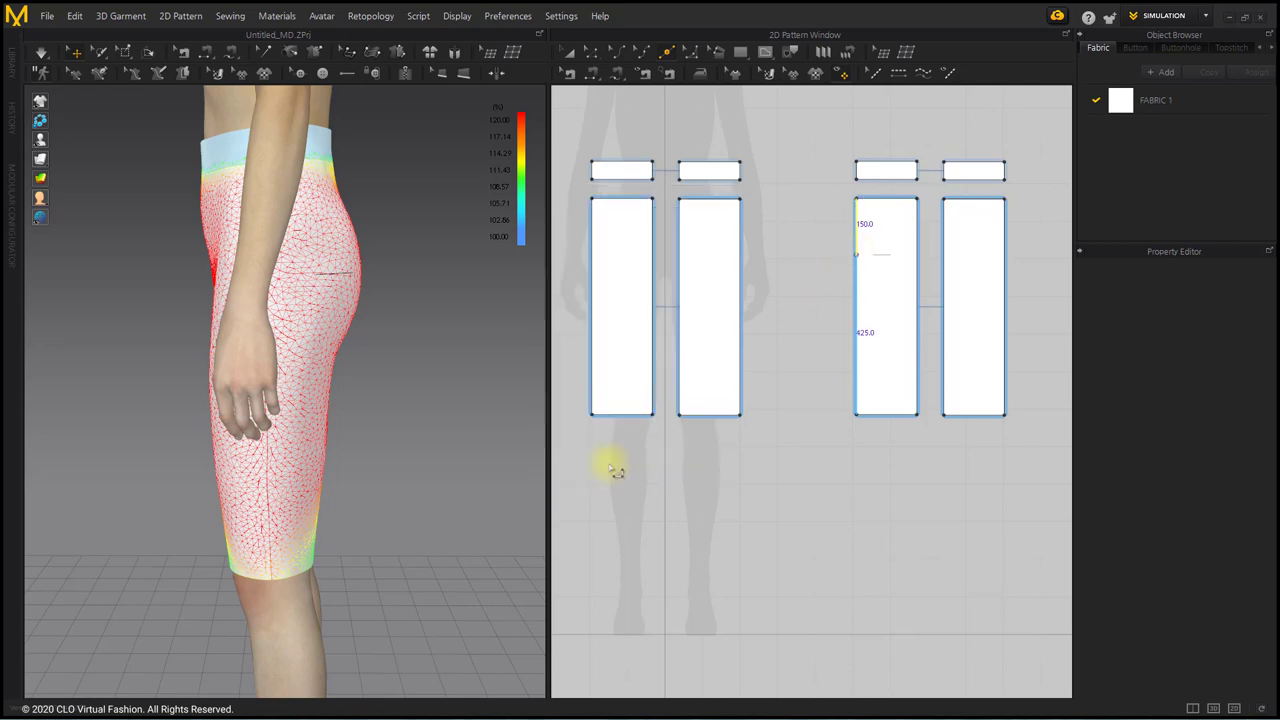
{"action": "right_click", "coordinate": [741, 262]}
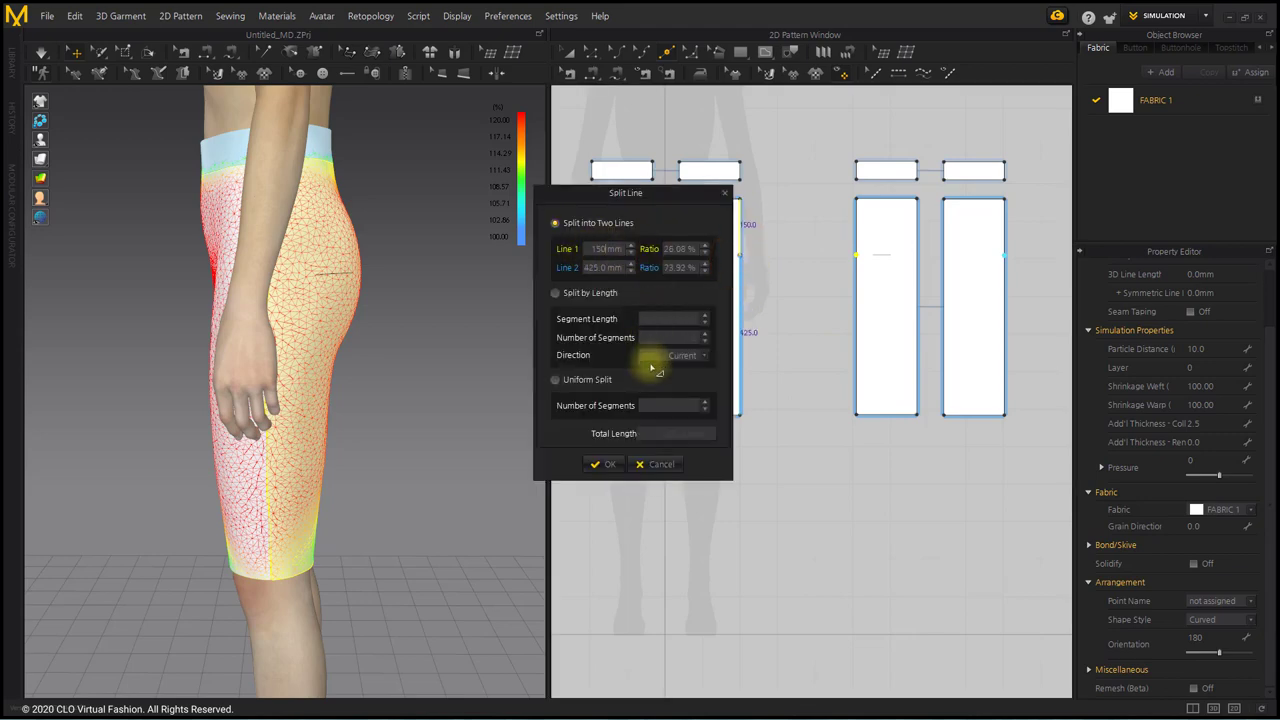
{"action": "left_click", "coordinate": [606, 465]}
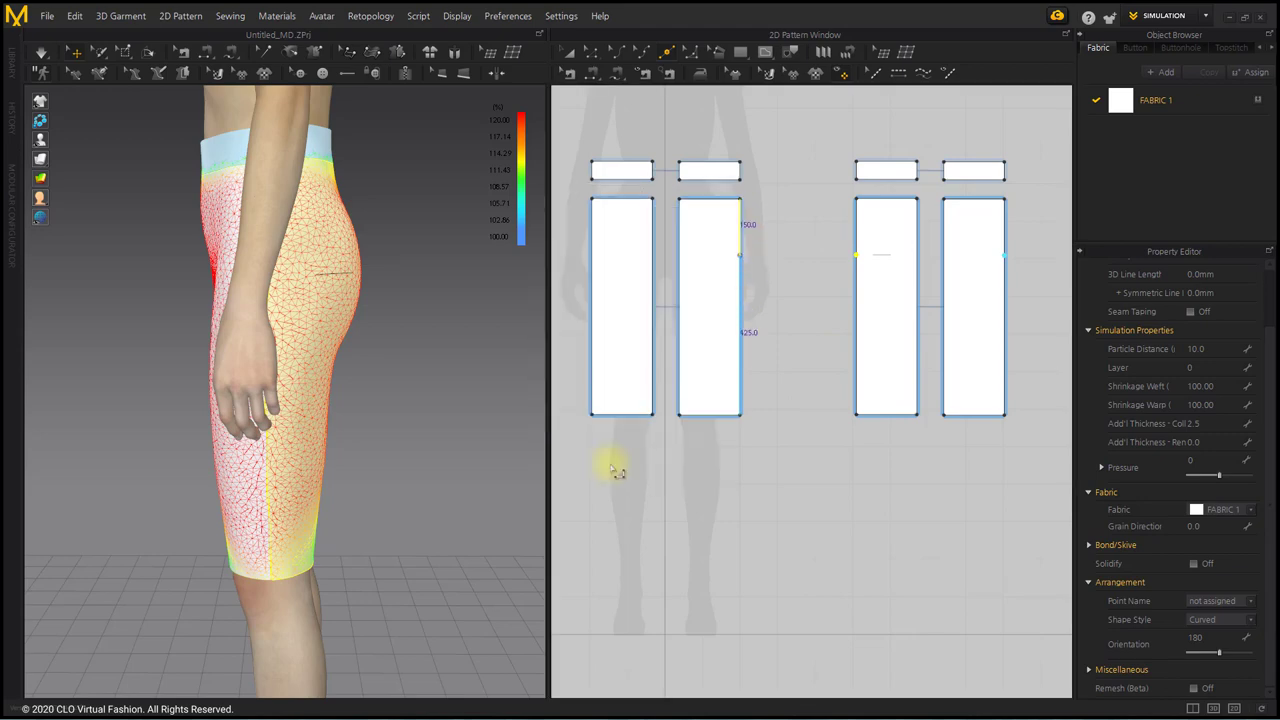
{"action": "left_click", "coordinate": [592, 52]}
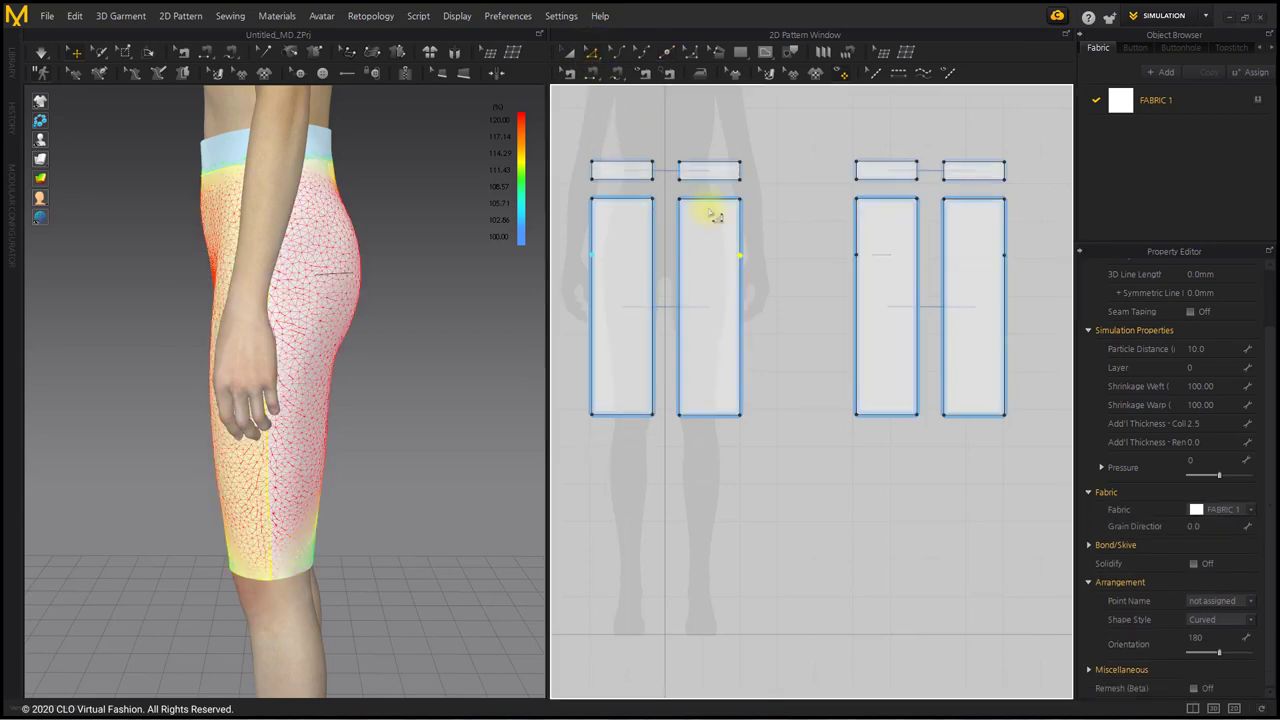
- Save the project as Skirt_base in the Skirts folder inside Advanced
{"action": "left_click", "coordinate": [46, 16]}
{"action": "mouse_move", "coordinate": [84, 110]}
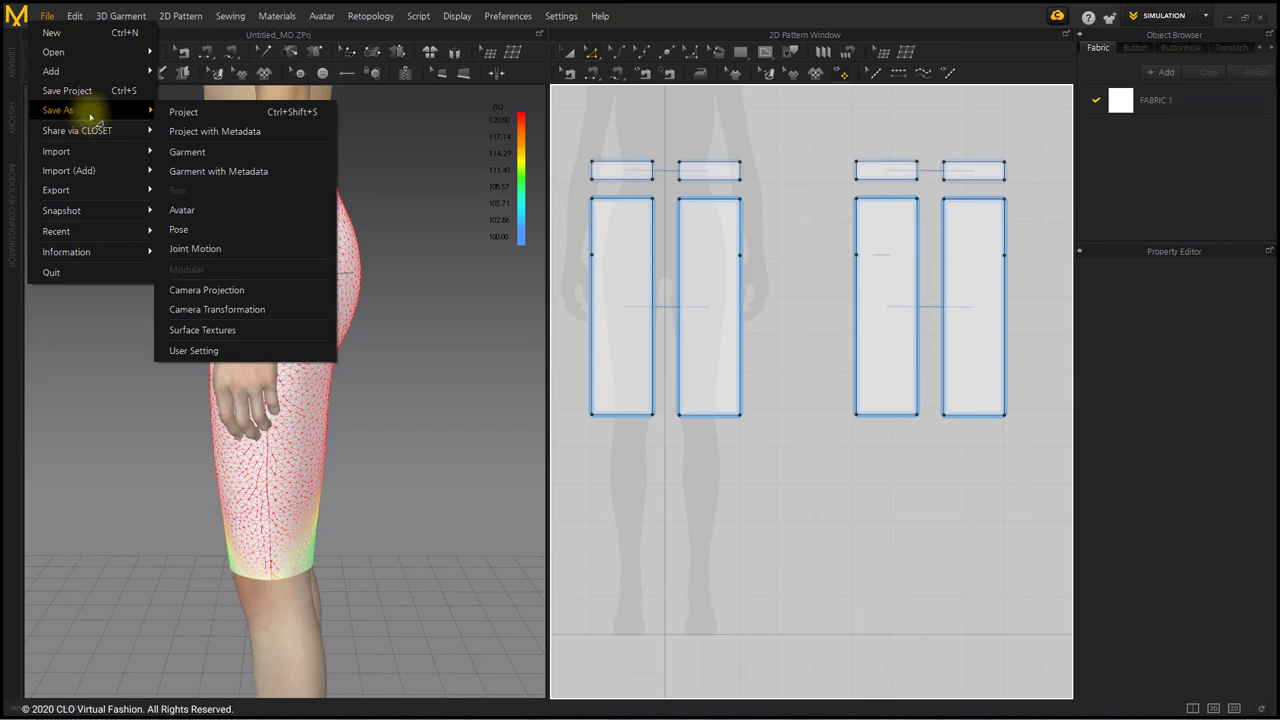
{"action": "left_click", "coordinate": [240, 118]}
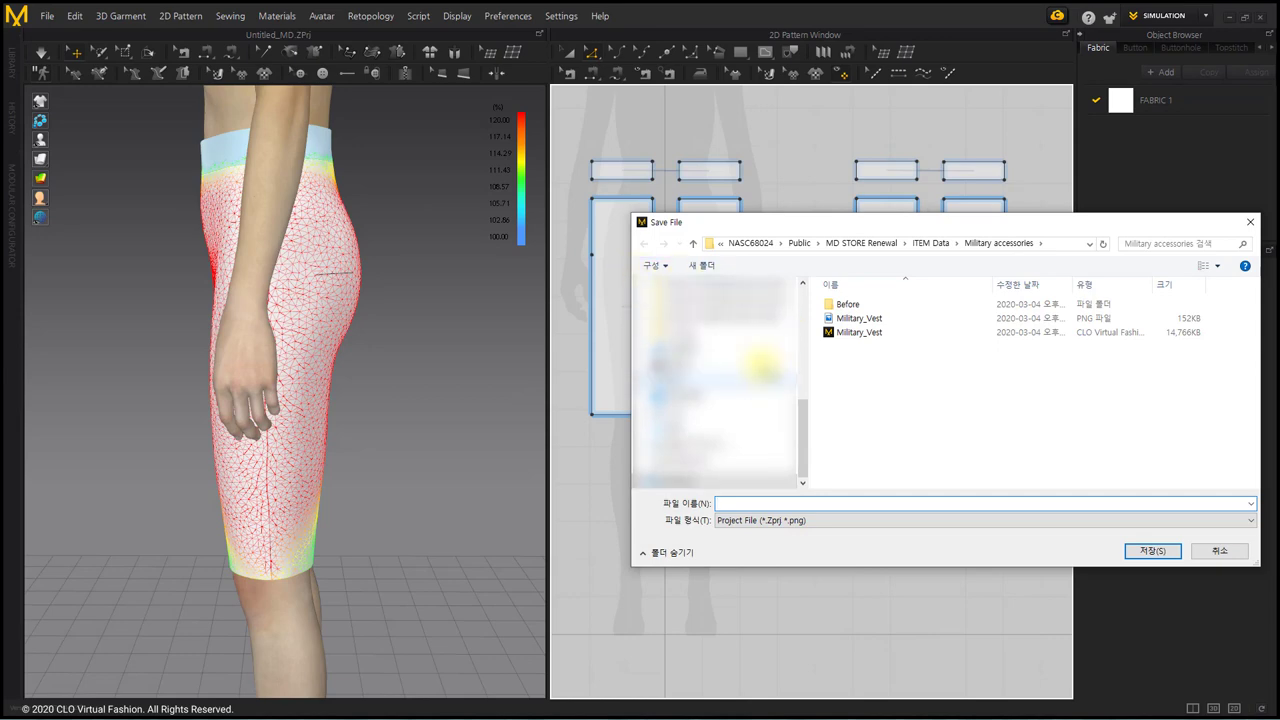
{"action": "left_click", "coordinate": [730, 318]}
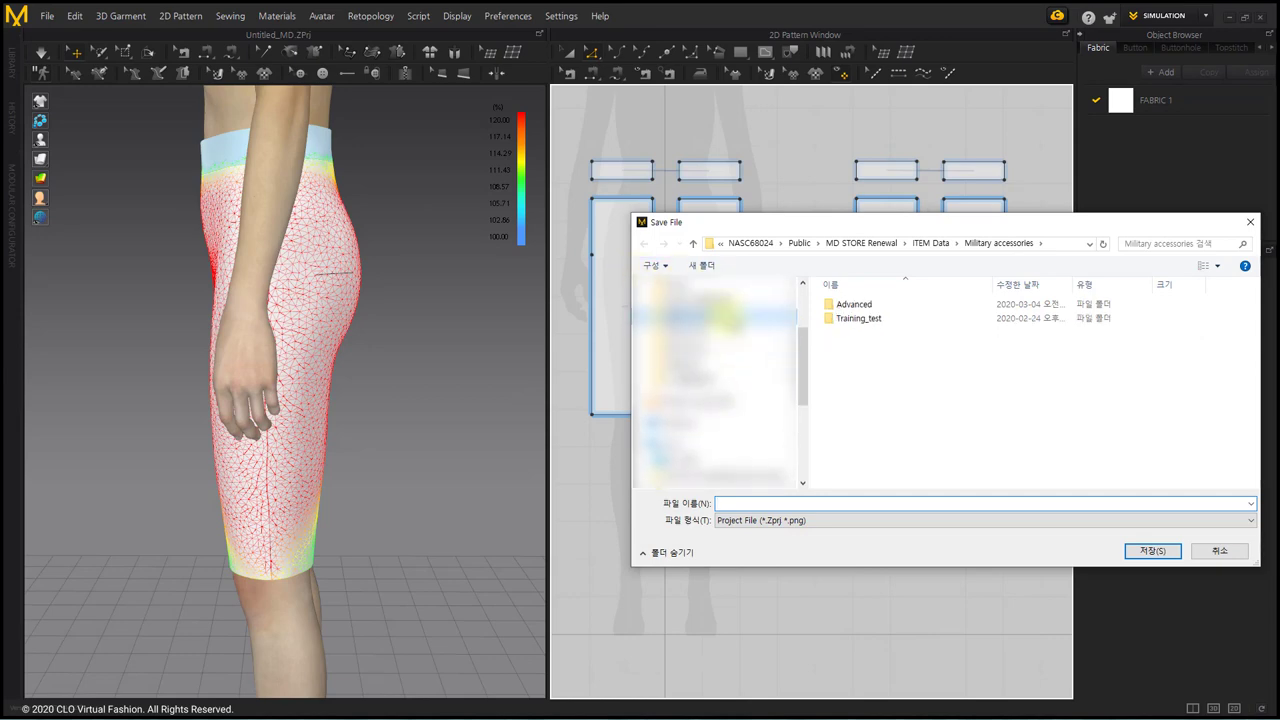
{"action": "double_click", "coordinate": [885, 305]}
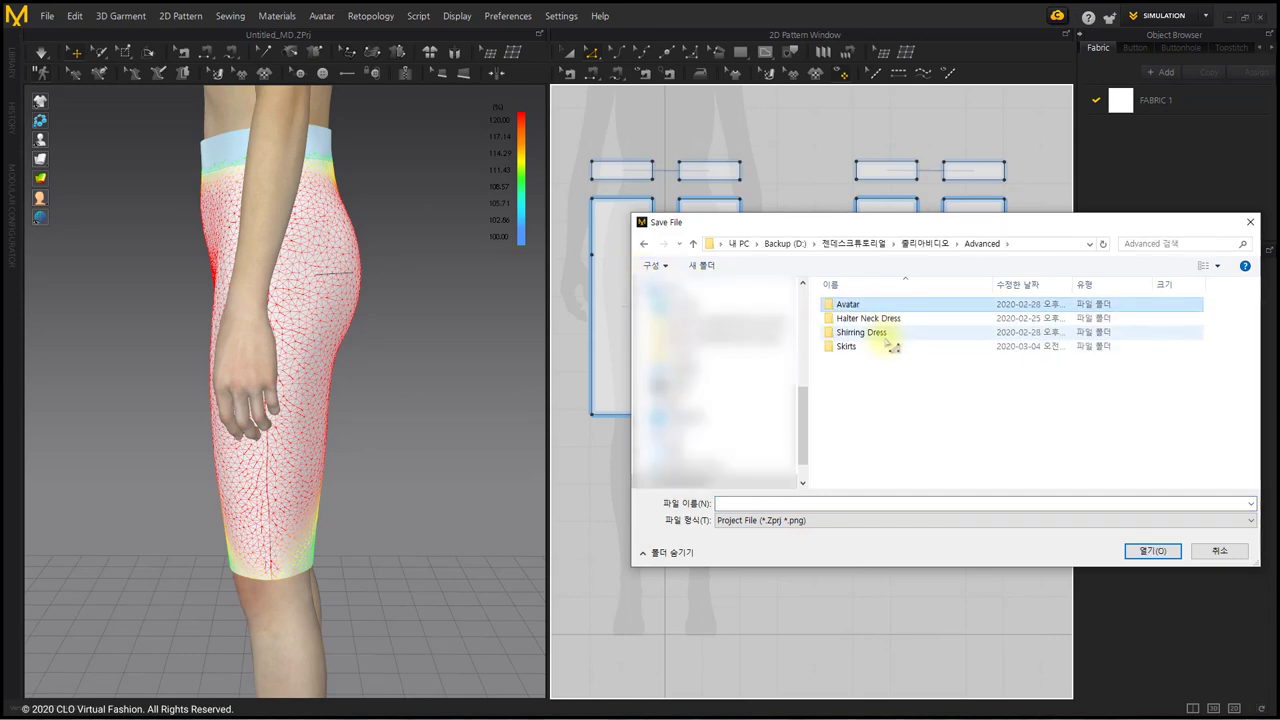
{"action": "double_click", "coordinate": [886, 346]}
{"action": "left_click", "coordinate": [764, 505]}
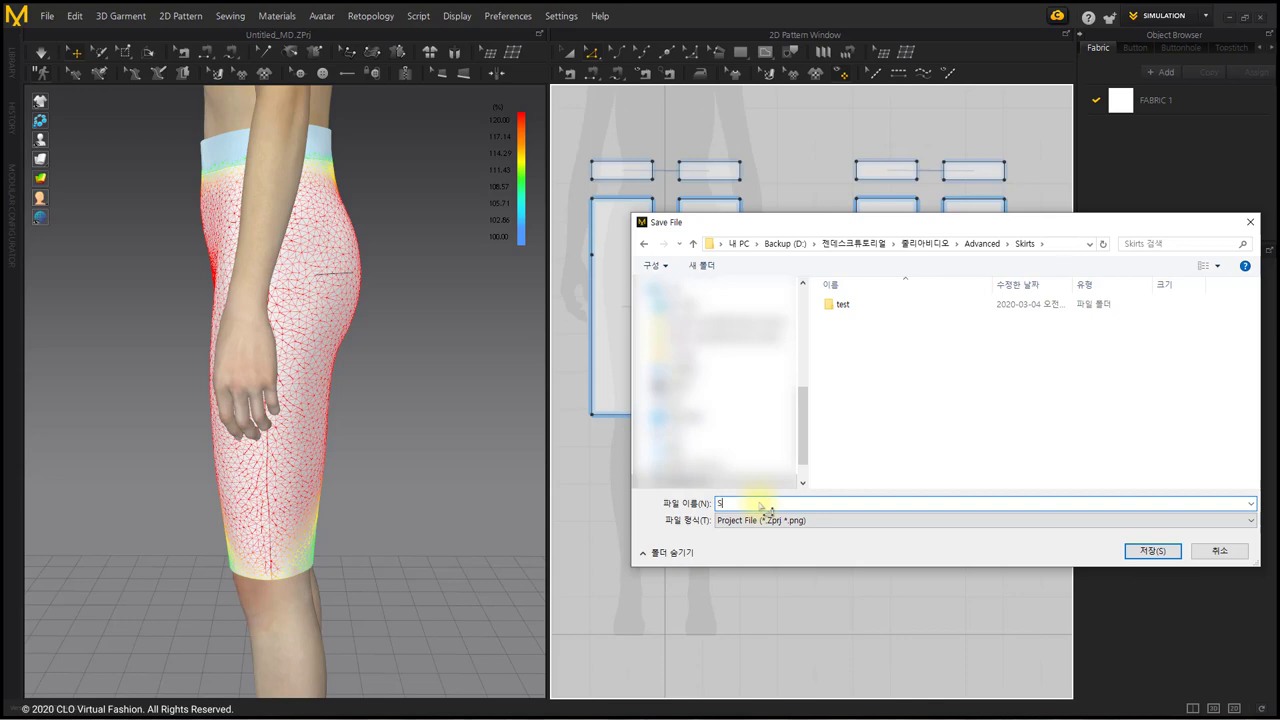
{"action": "type", "text": "Skirt_basic"}
{"action": "key", "text": "Return"}
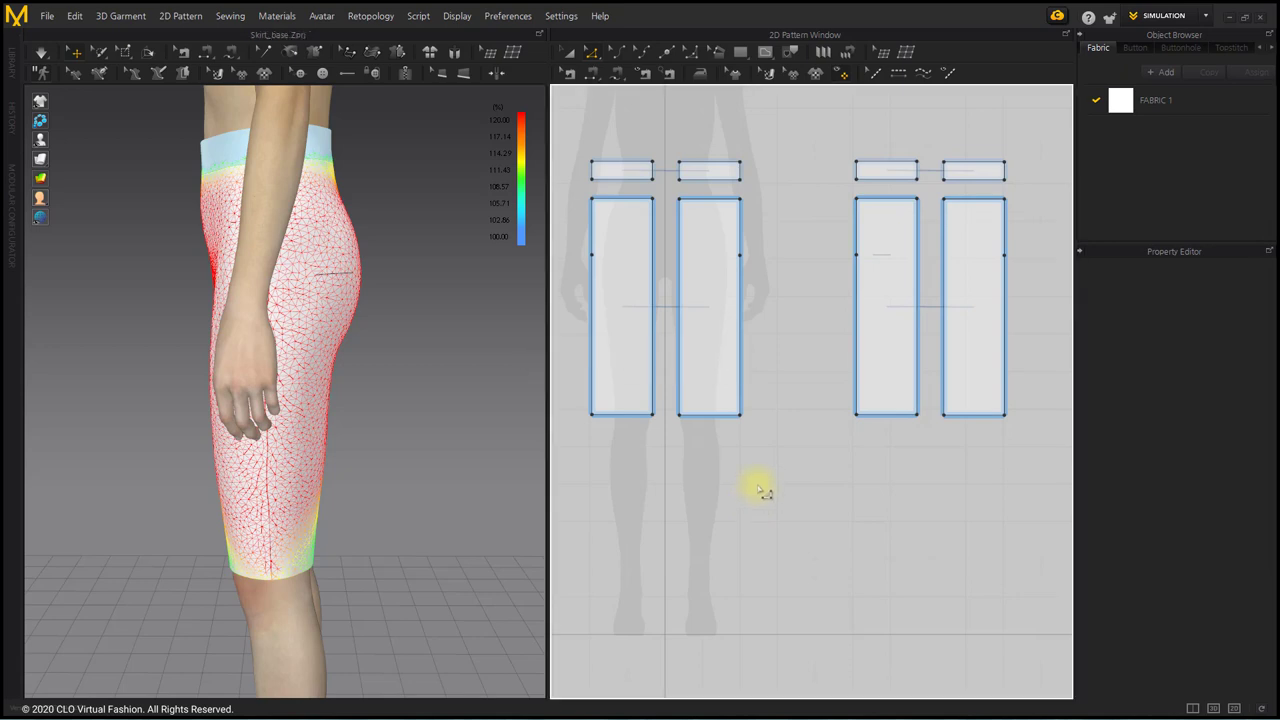
- Widen the hips by moving the front and back side points outward, simulating the fit, and moving them out further
{"action": "left_click", "coordinate": [742, 260]}
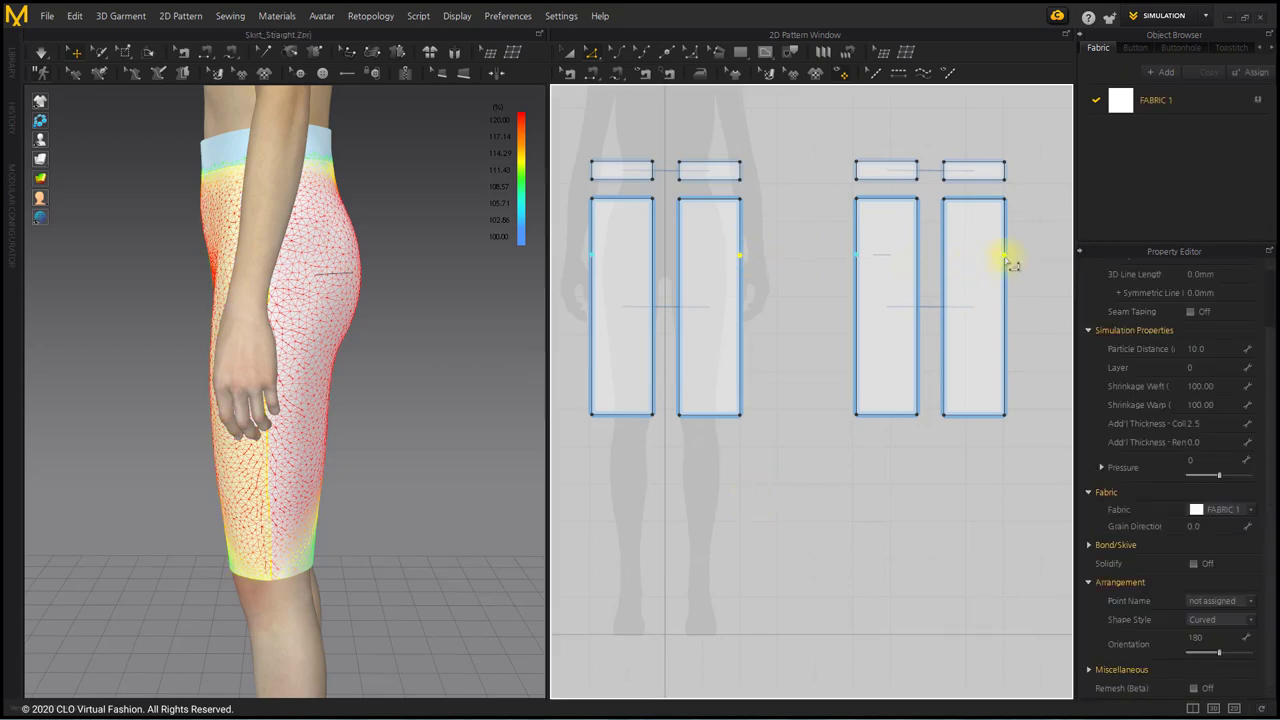
{"action": "mouse_move", "coordinate": [1008, 258]}
{"action": "left_mouse_down"}
{"action": "mouse_move", "coordinate": [1030, 258]}
{"action": "mouse_move", "coordinate": [1022, 266]}
{"action": "left_mouse_up"}
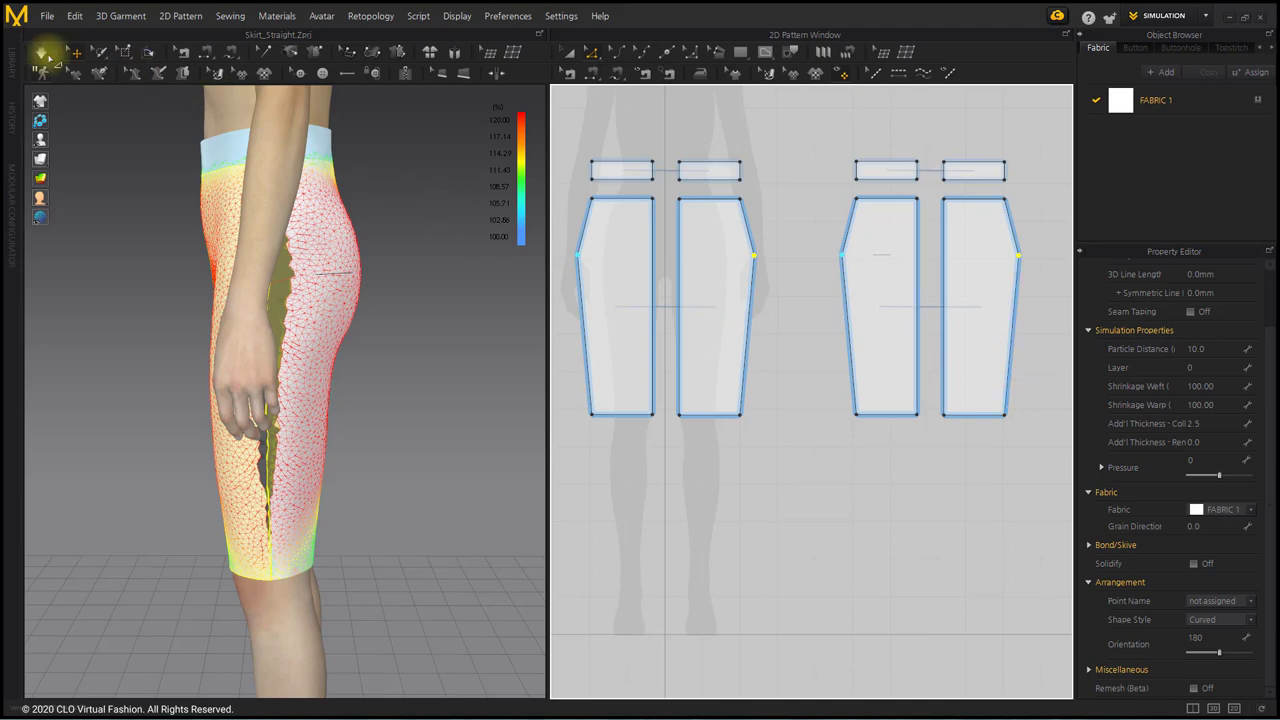
{"action": "left_click", "coordinate": [41, 53]}
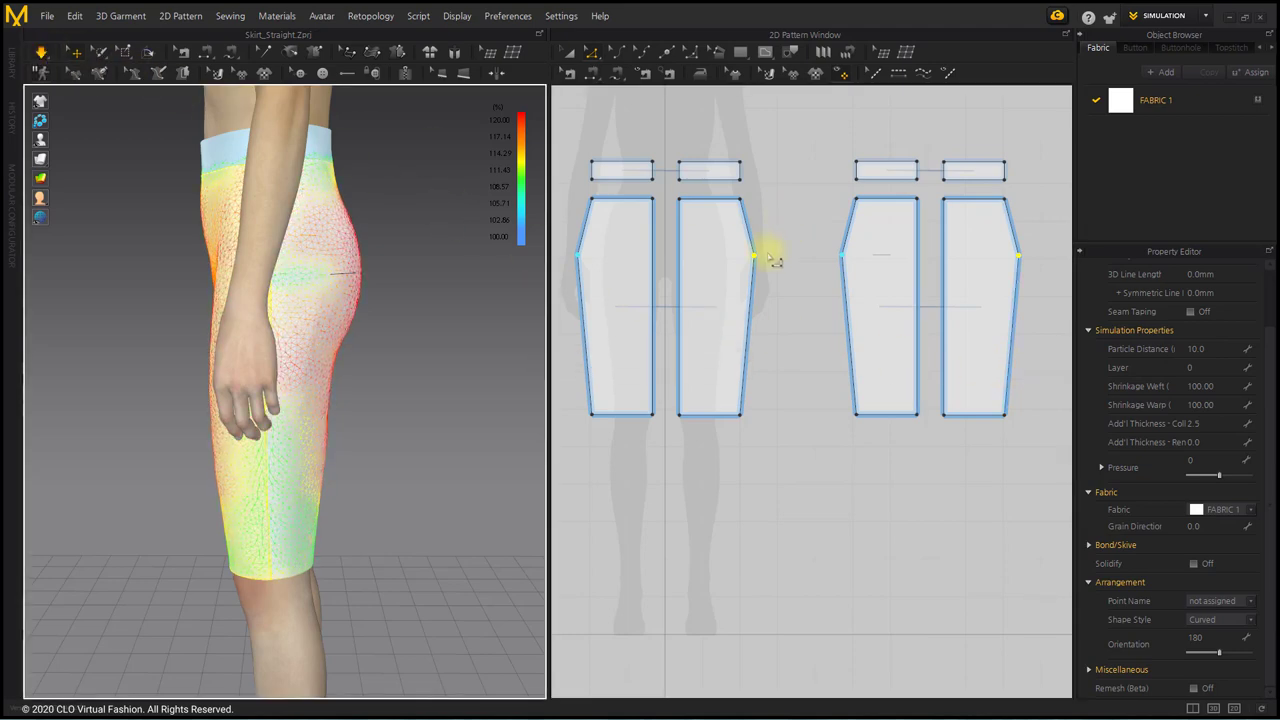
{"action": "left_click_drag", "start_coordinate": [757, 260], "coordinate": [766, 258]}
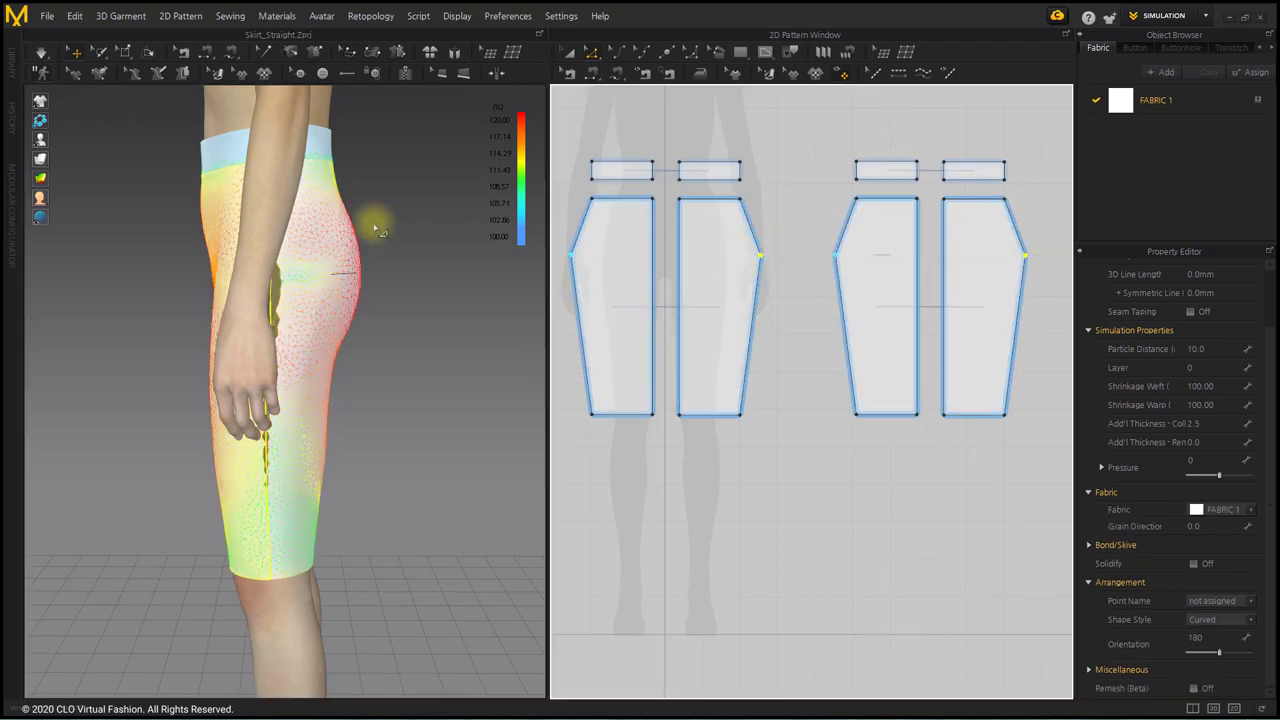
- Smooth the hip-level side corners of the front and back skirt panels into curves reaching about 160 mm each way, and simulate the fit
{"action": "left_click", "coordinate": [41, 52]}
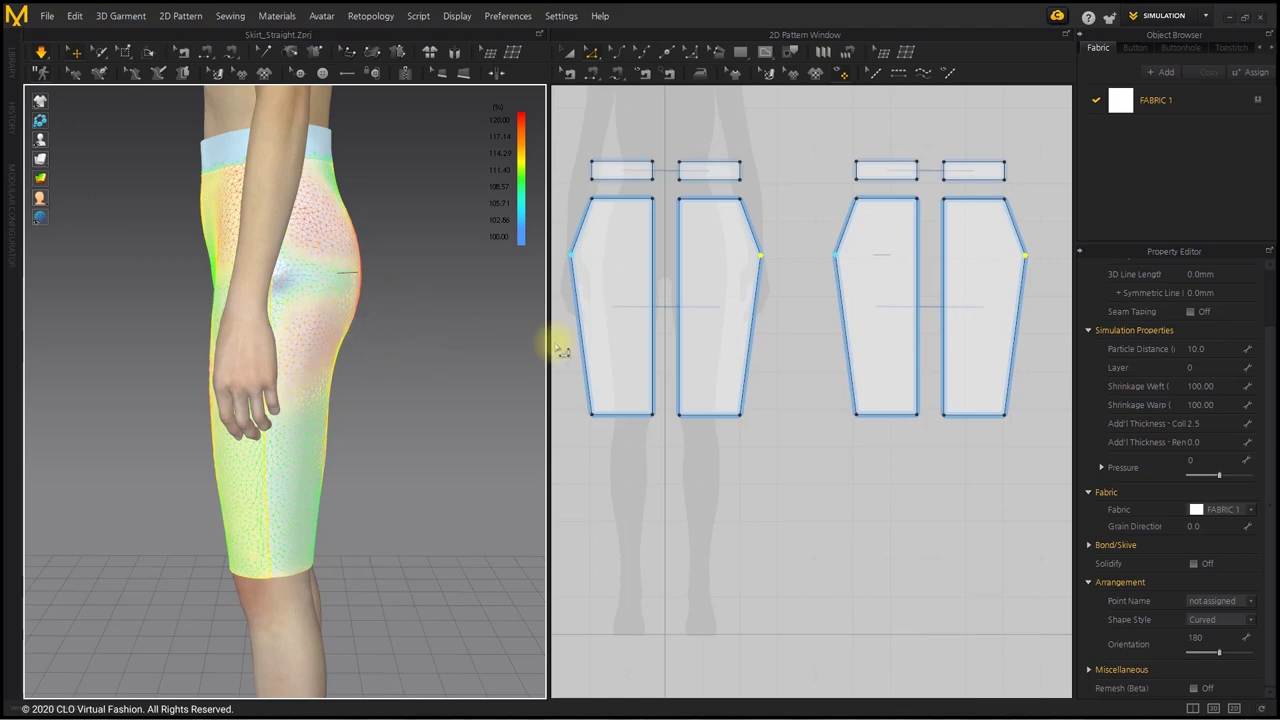
{"action": "scroll", "coordinate": [777, 300], "scroll_direction": "up", "scroll_amount": 3}
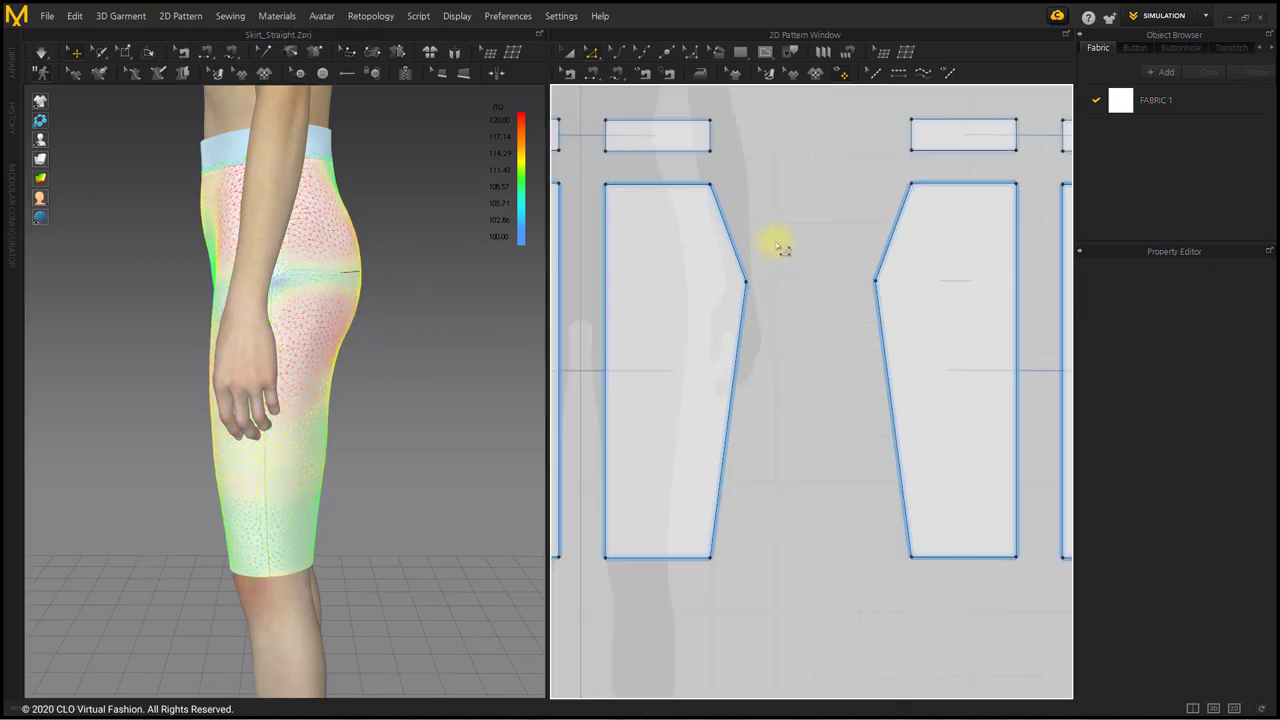
{"action": "left_click", "coordinate": [690, 53]}
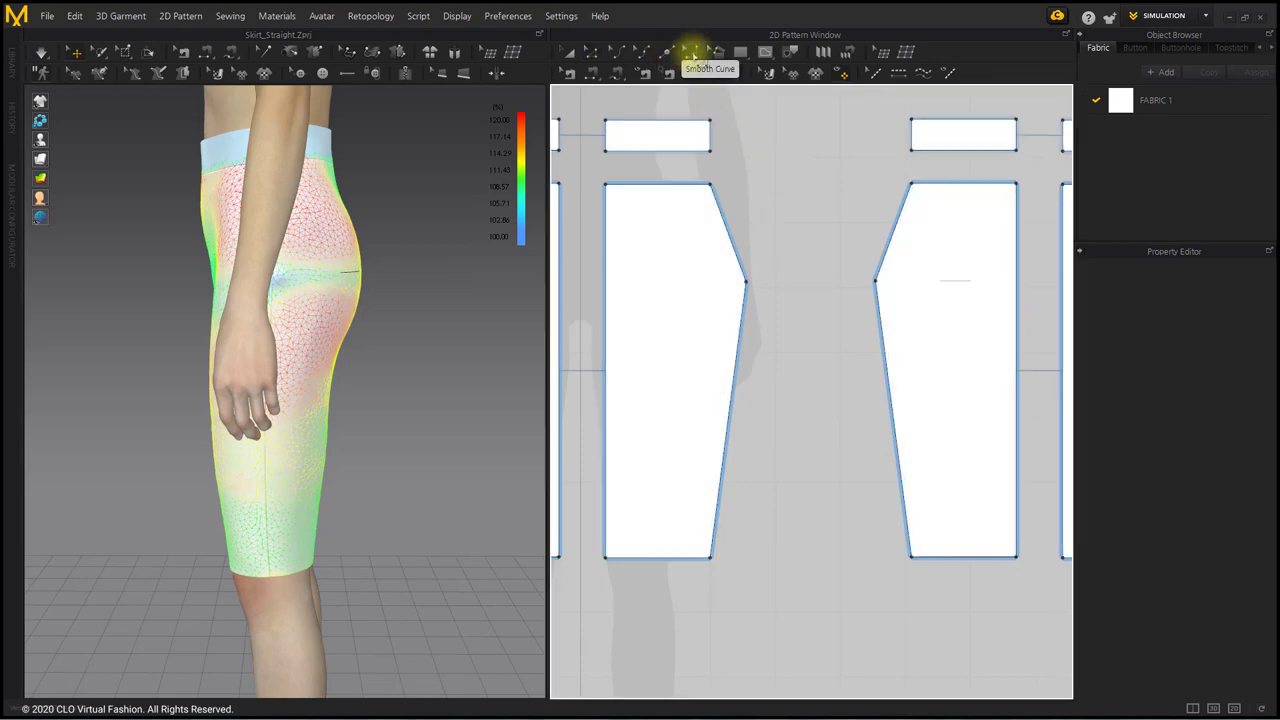
{"action": "left_click_drag", "start_coordinate": [748, 286], "coordinate": [626, 328]}
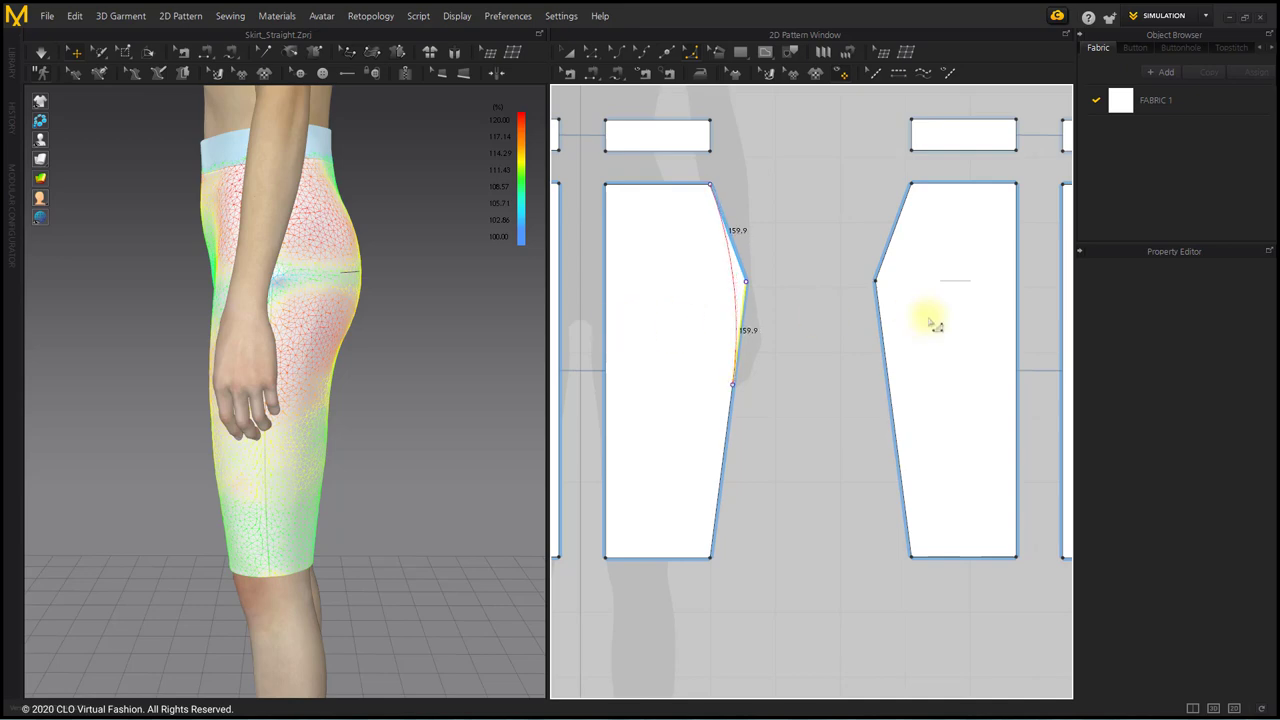
{"action": "left_click", "coordinate": [906, 296]}
{"action": "left_click", "coordinate": [877, 284]}
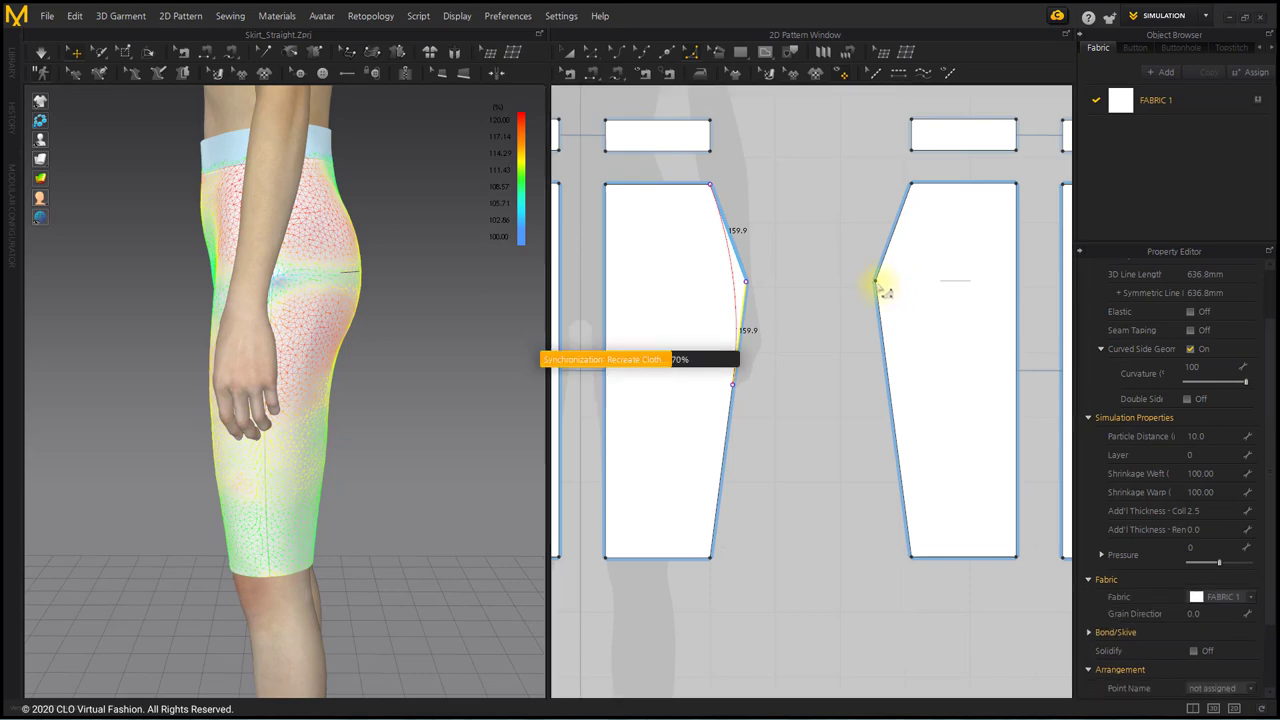
{"action": "left_click", "coordinate": [877, 284]}
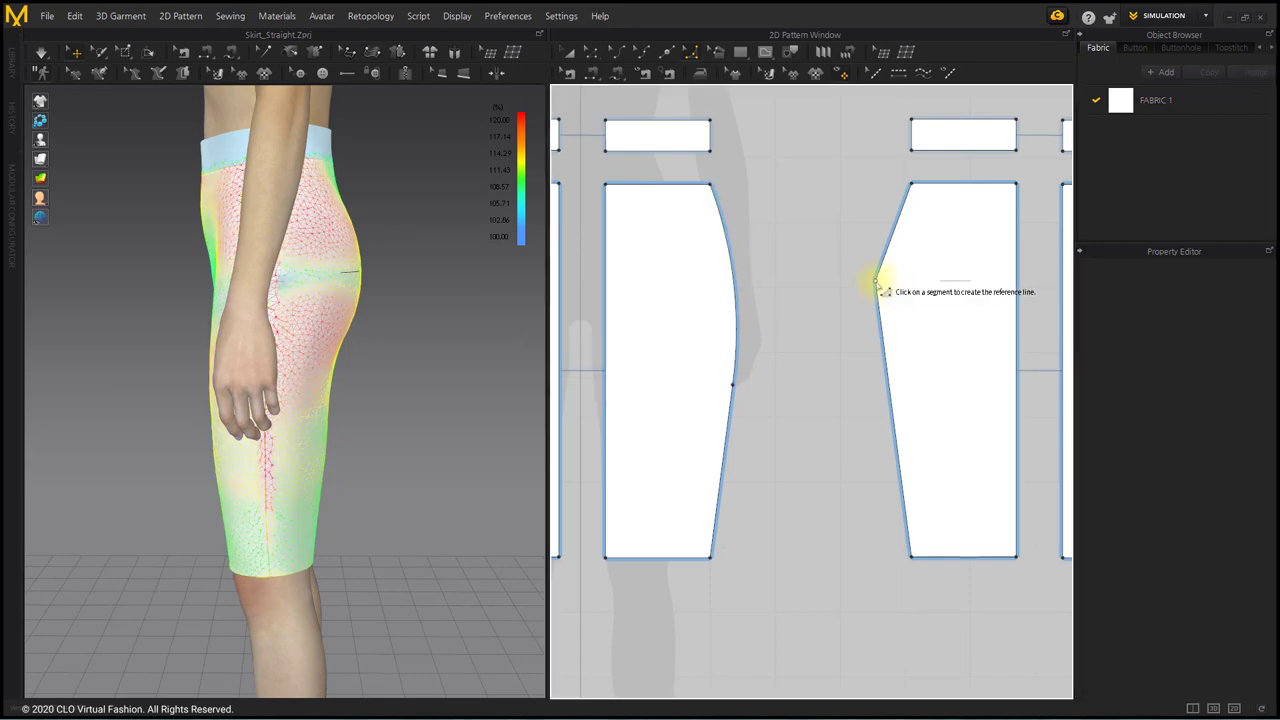
{"action": "left_click", "coordinate": [837, 334]}
{"action": "key", "text": "space"}
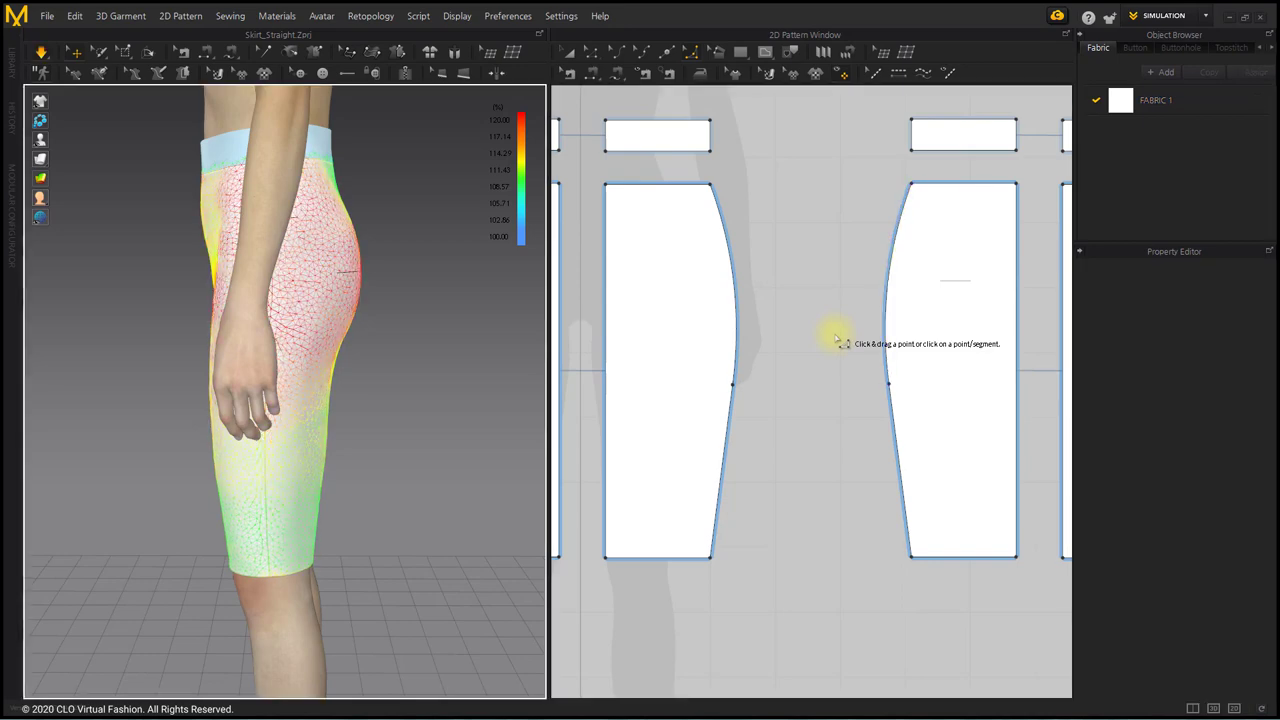
- Convert the points at the lower ends of the smoothed side curves on the front and back panels to curve points
{"action": "left_click", "coordinate": [593, 55]}
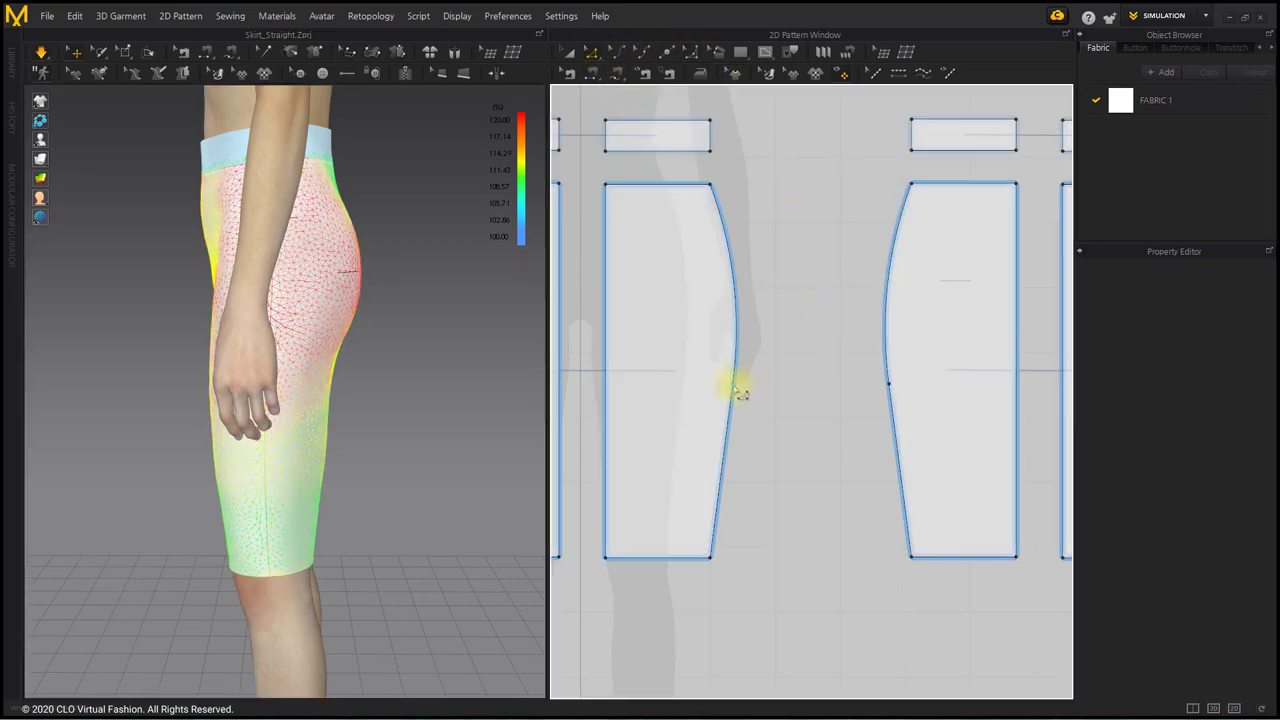
{"action": "left_click", "coordinate": [736, 387]}
{"action": "right_click", "coordinate": [889, 384]}
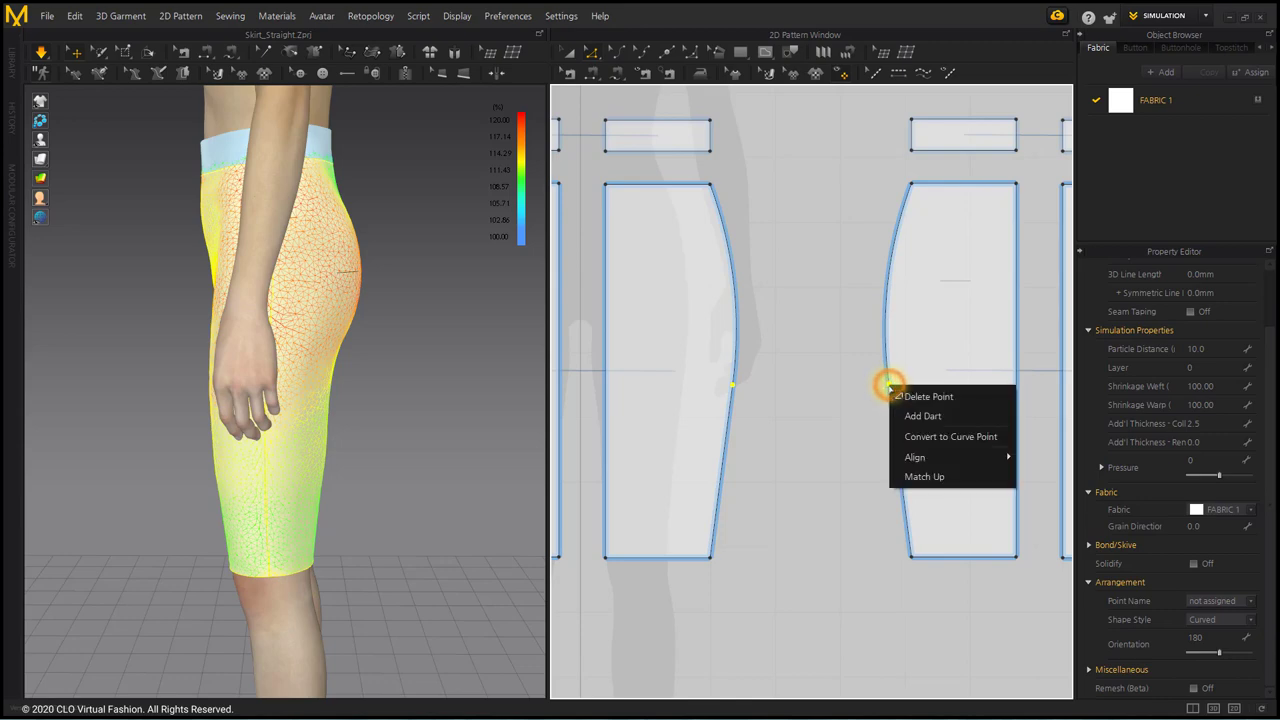
{"action": "left_click", "coordinate": [925, 437]}
{"action": "left_click", "coordinate": [834, 503]}
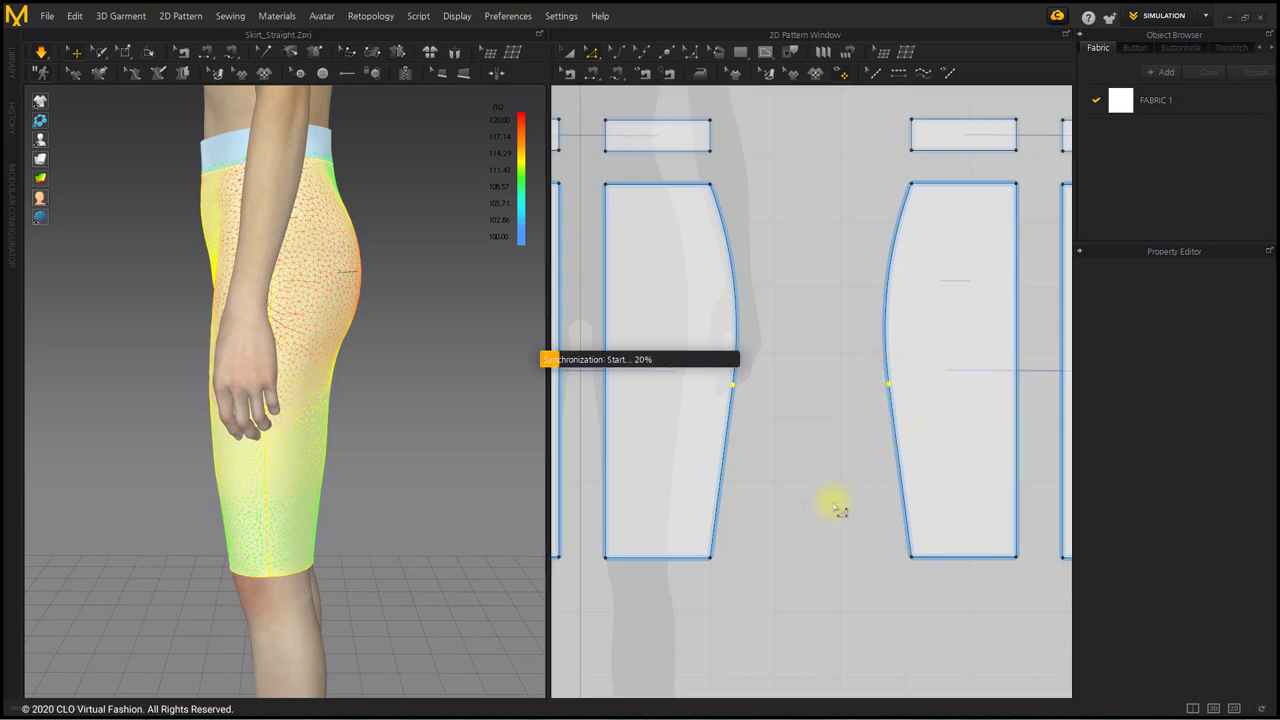
- Move the outer hem corners of the front and back panels outward until each hem is about 175 mm wide, and simulate the fit
{"action": "scroll", "coordinate": [826, 482], "scroll_direction": "down", "scroll_amount": 3}
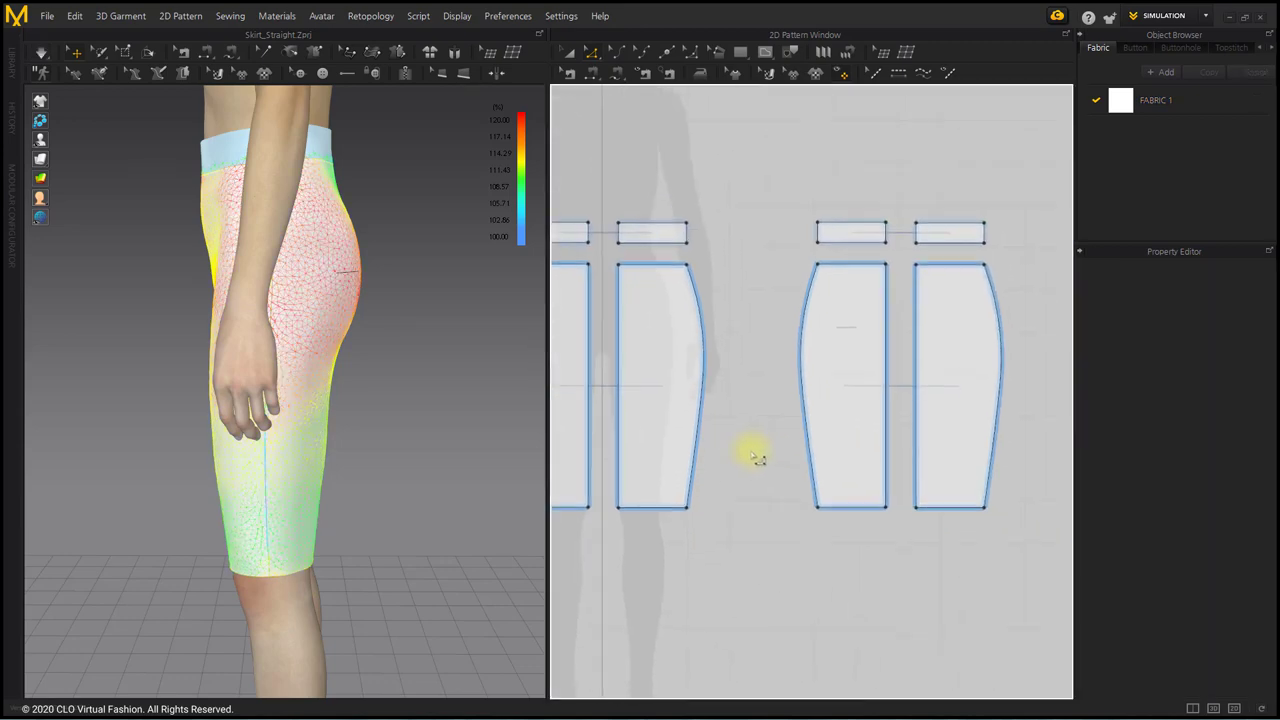
{"action": "left_click", "coordinate": [661, 503]}
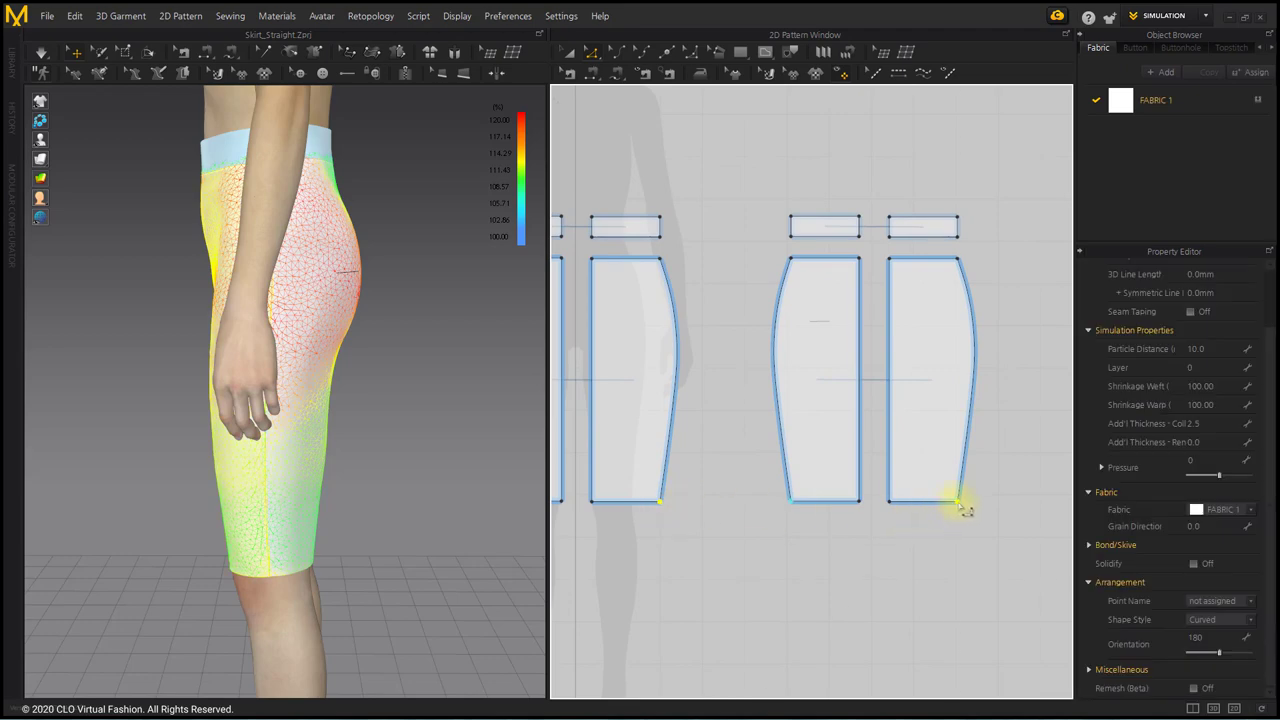
{"action": "left_click_drag", "start_coordinate": [958, 503], "coordinate": [963, 503]}
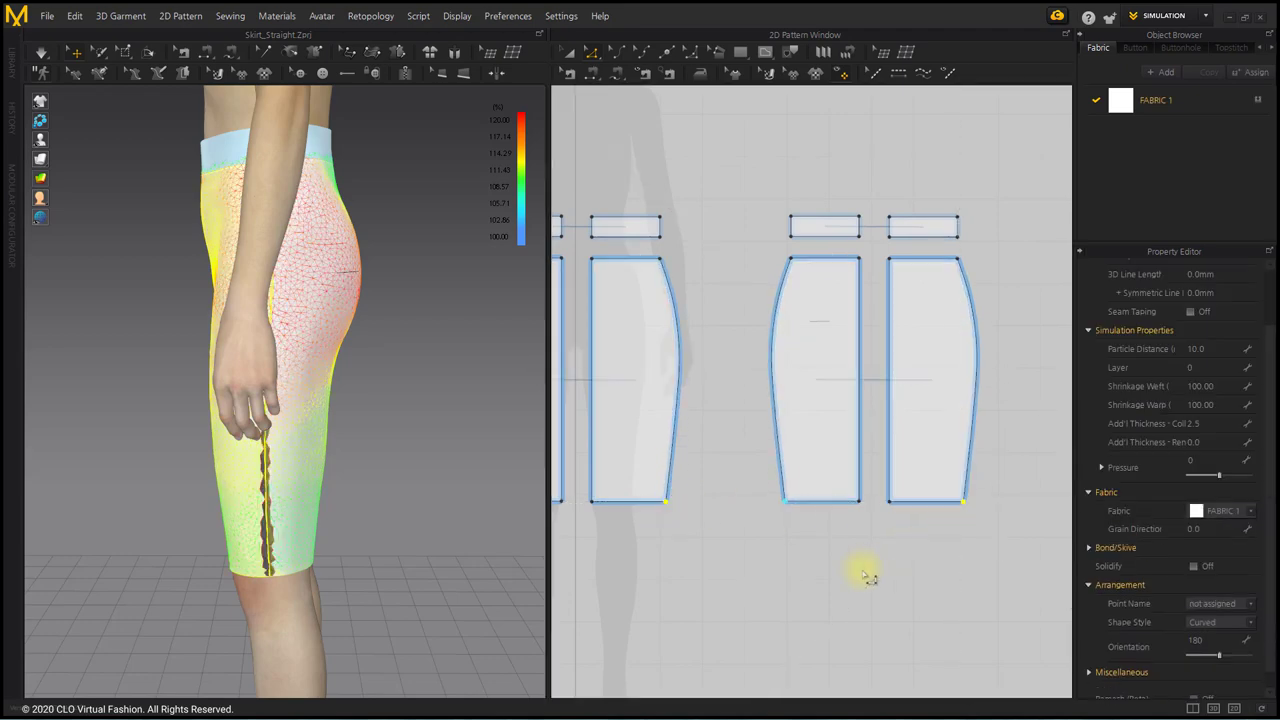
{"action": "key", "text": "space"}
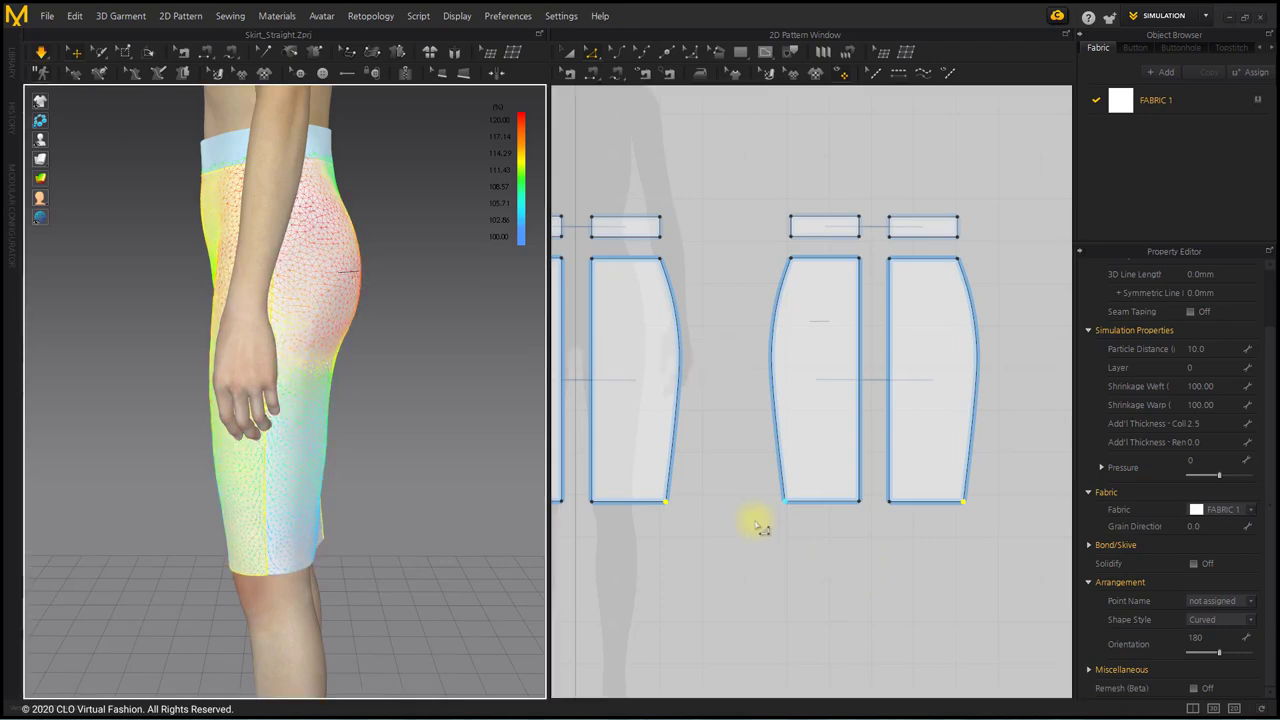
- Bow the front and back side curves outward at the hips to about 588 mm long each, and check the simulated fit
{"action": "left_click", "coordinate": [619, 51]}
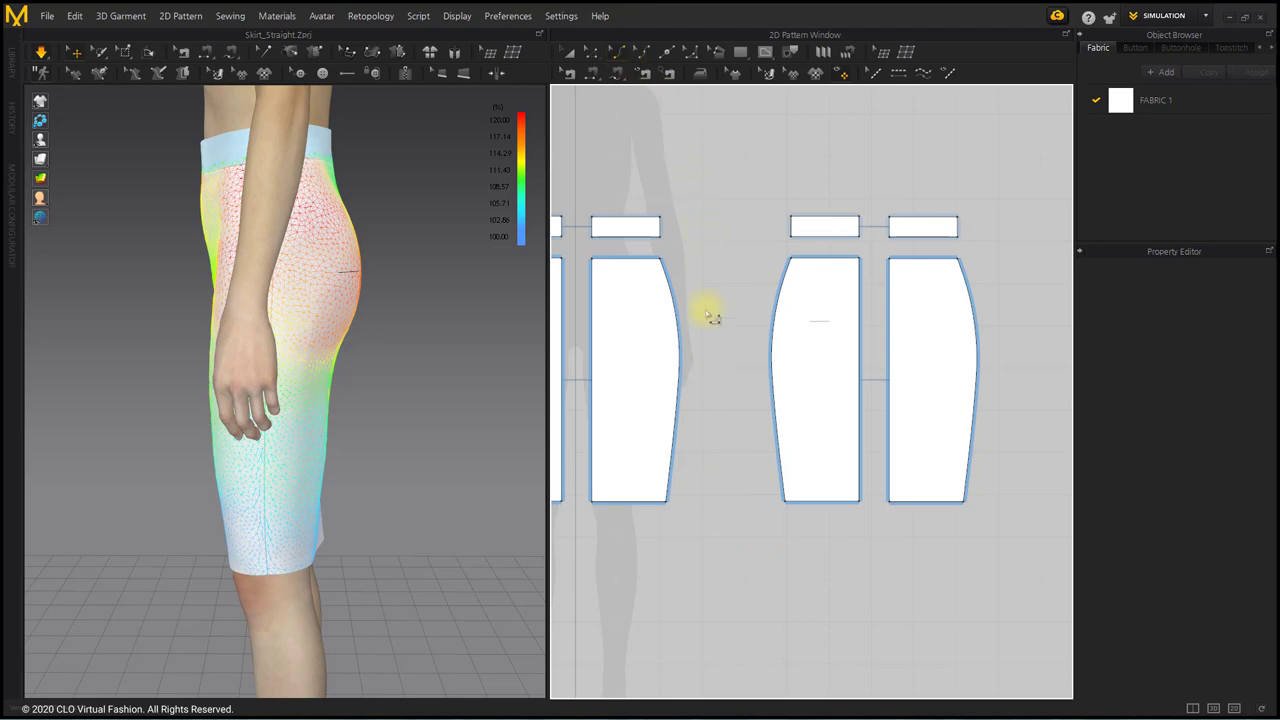
{"action": "scroll", "coordinate": [712, 326], "scroll_direction": "up", "scroll_amount": 5}
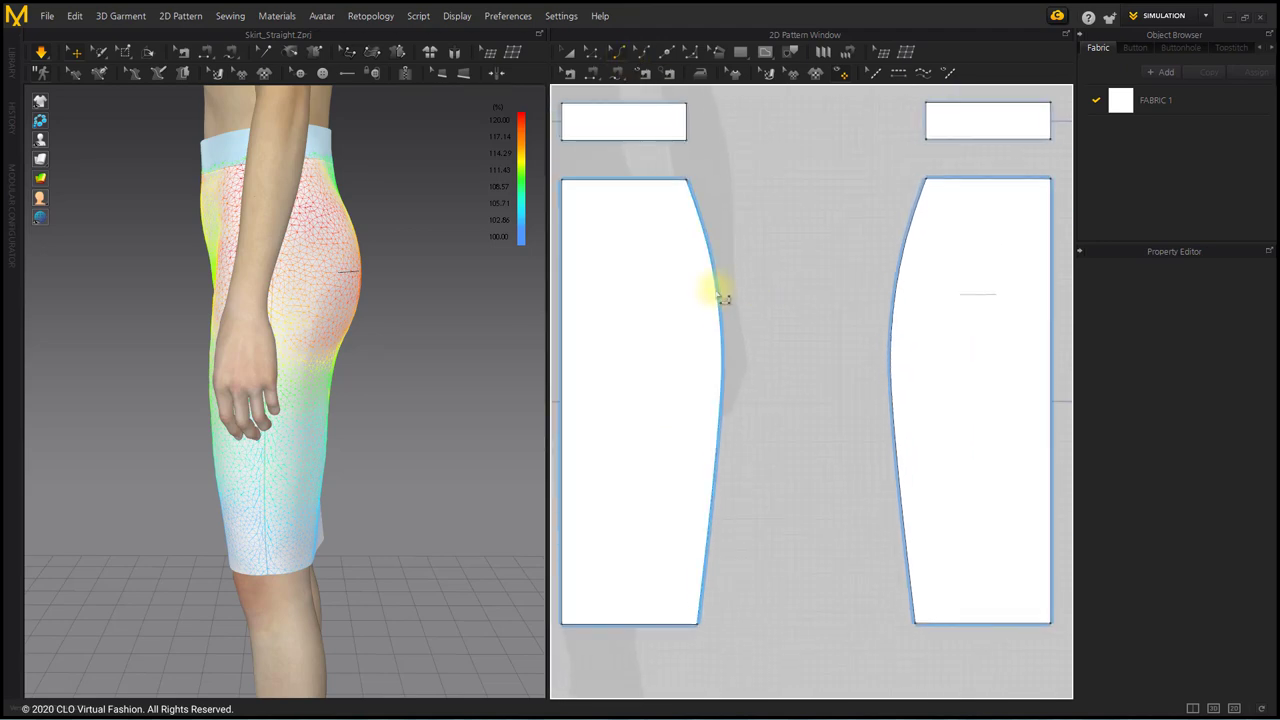
{"action": "left_click", "coordinate": [721, 294]}
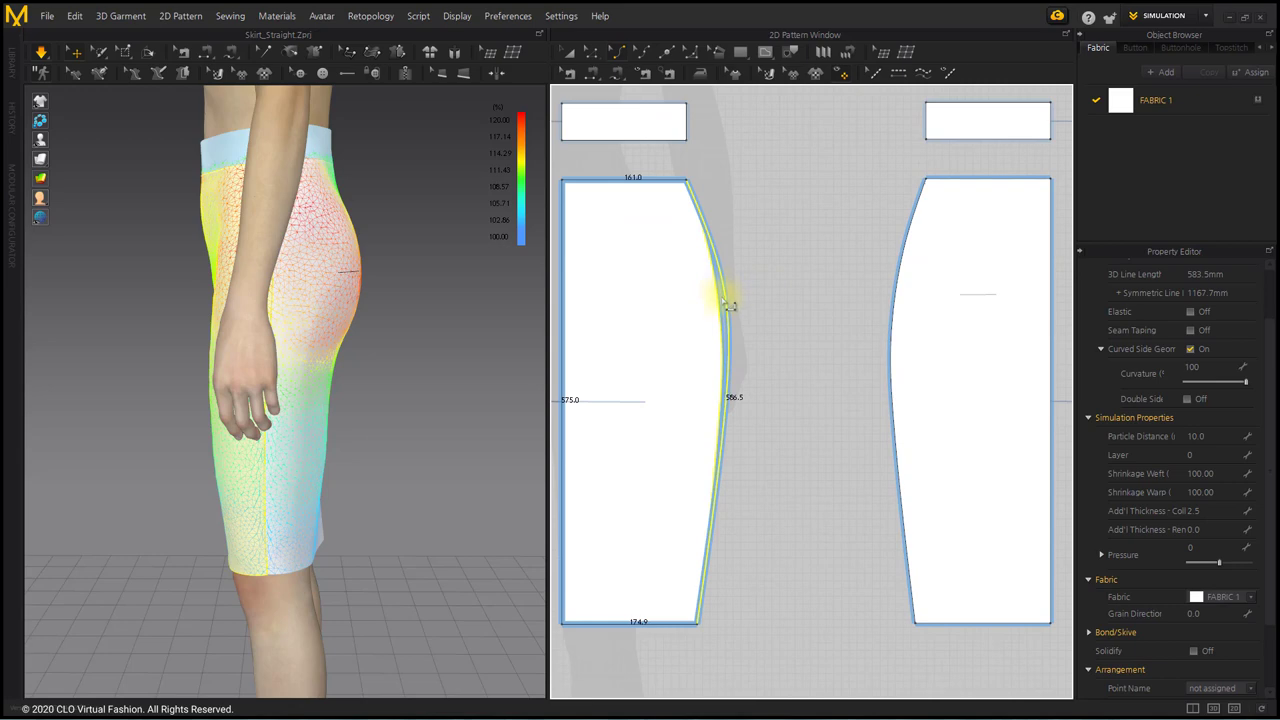
{"action": "left_click_drag", "start_coordinate": [728, 306], "coordinate": [733, 306]}
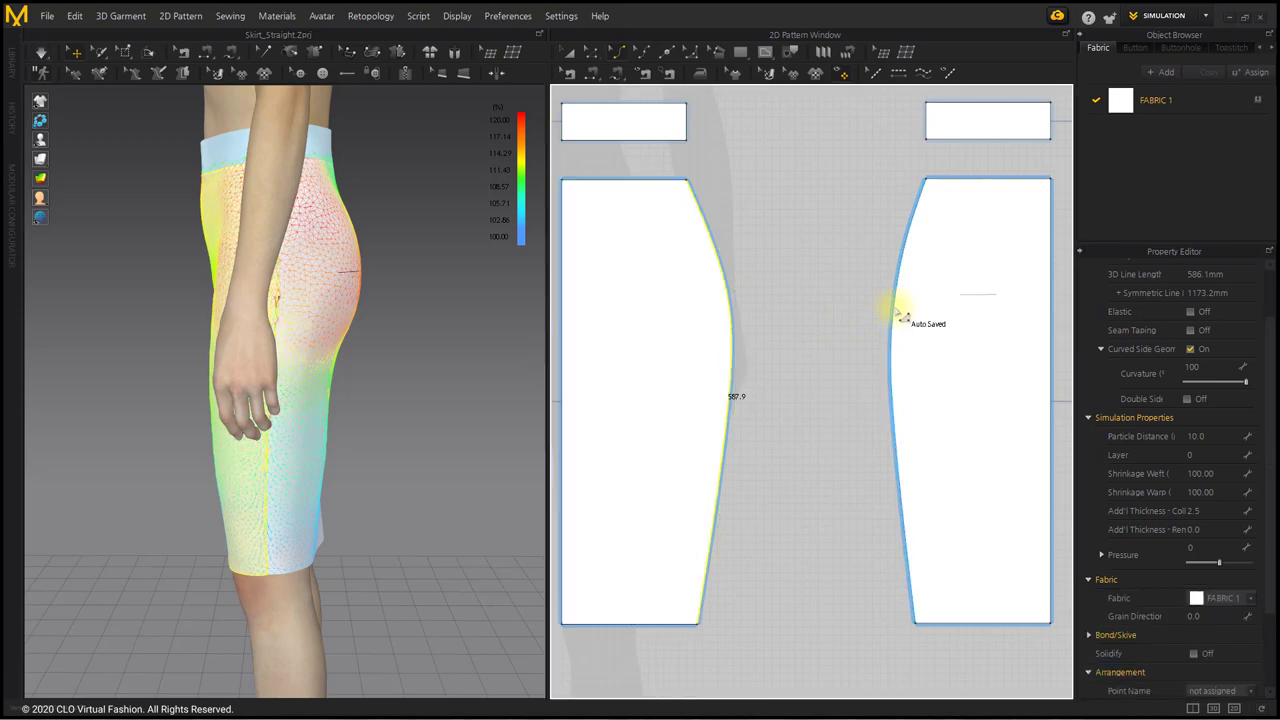
{"action": "left_click_drag", "start_coordinate": [898, 316], "coordinate": [888, 362]}
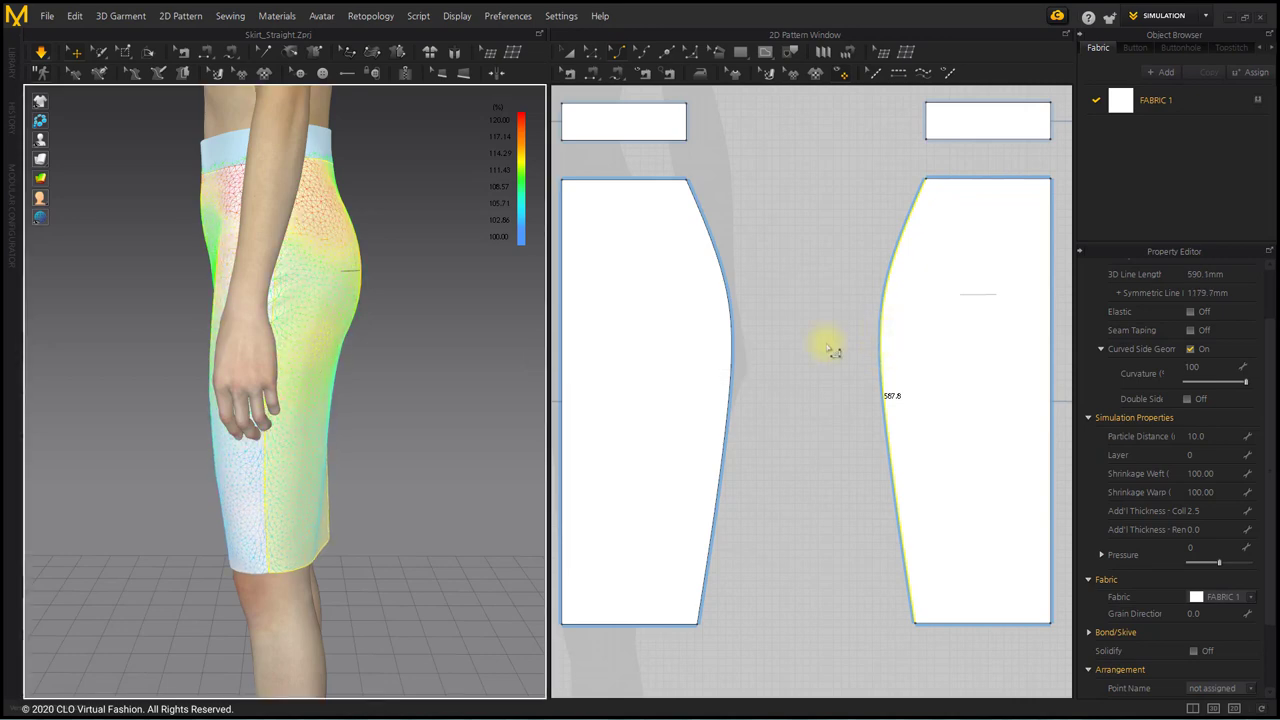
{"action": "right_click_drag", "start_coordinate": [314, 349], "coordinate": [470, 363]}
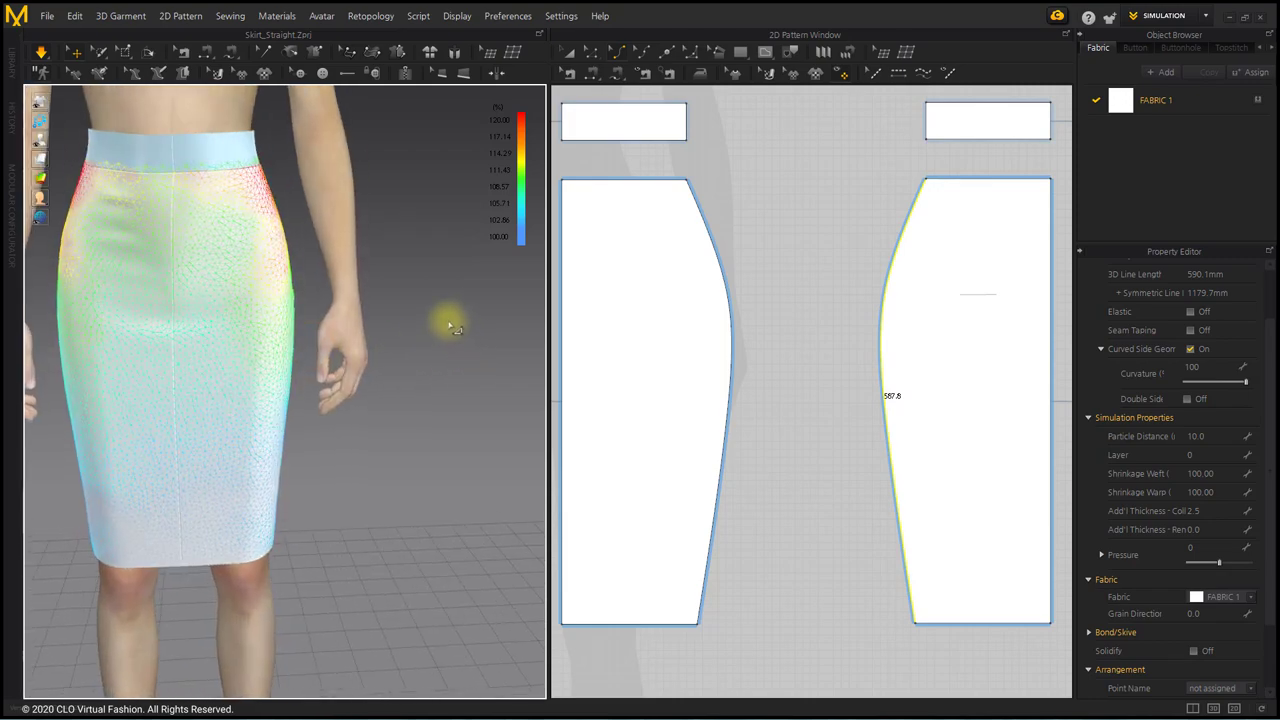
{"action": "right_click_drag", "start_coordinate": [450, 326], "coordinate": [312, 304]}
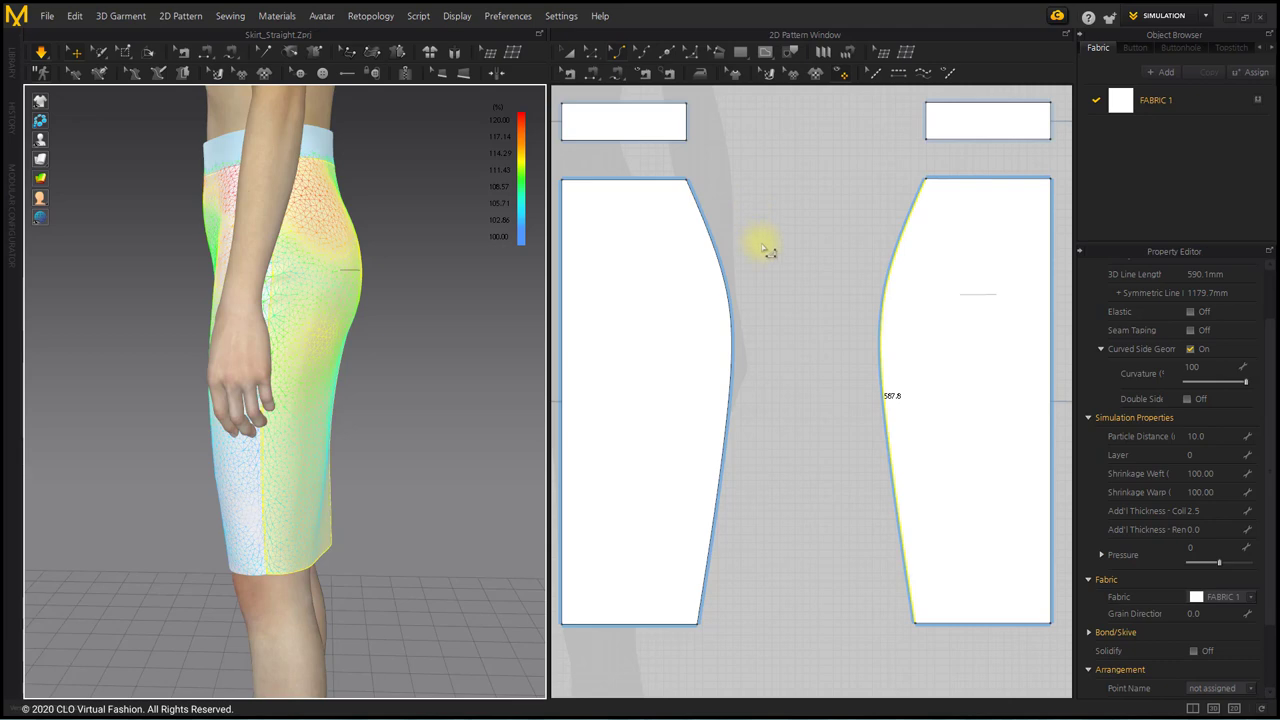
- Lower the center waist corners of the front and back skirt panels straight down by 23.7 mm
{"action": "right_click_drag", "start_coordinate": [776, 248], "coordinate": [797, 248]}
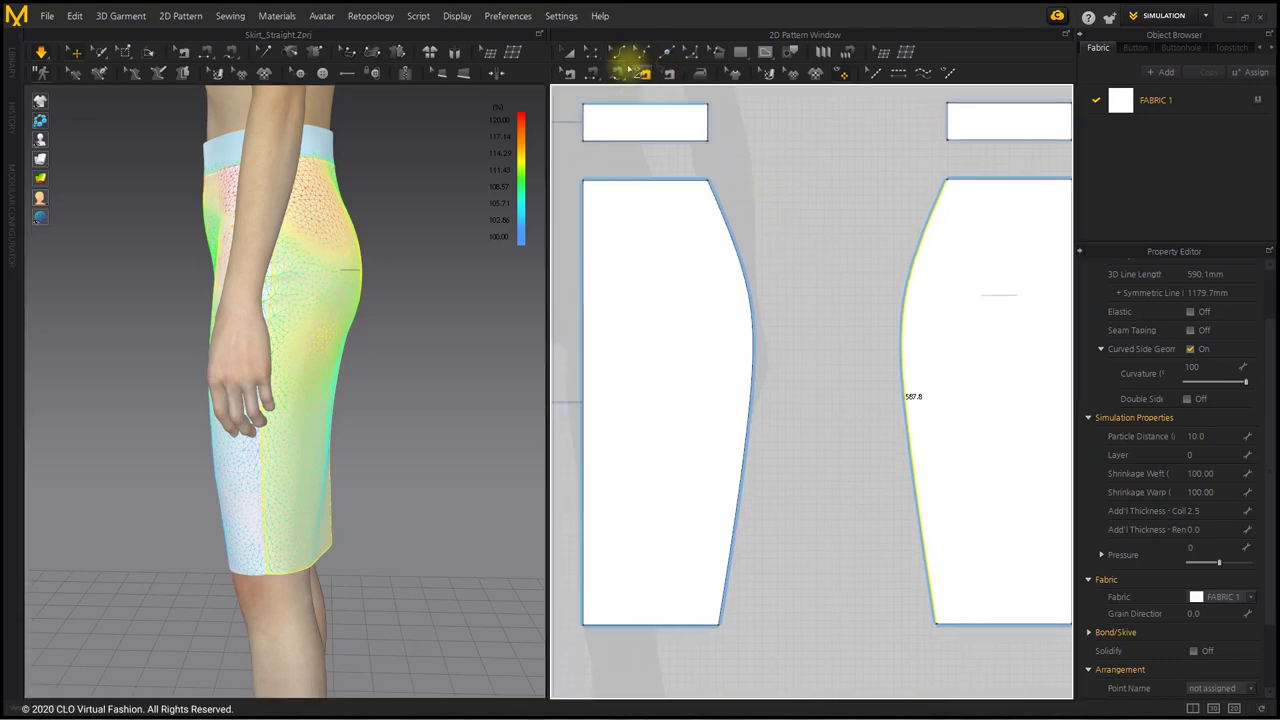
{"action": "left_click", "coordinate": [591, 51]}
{"action": "left_click", "coordinate": [801, 389]}
{"action": "scroll", "coordinate": [801, 389], "scroll_direction": "down", "scroll_amount": 2}
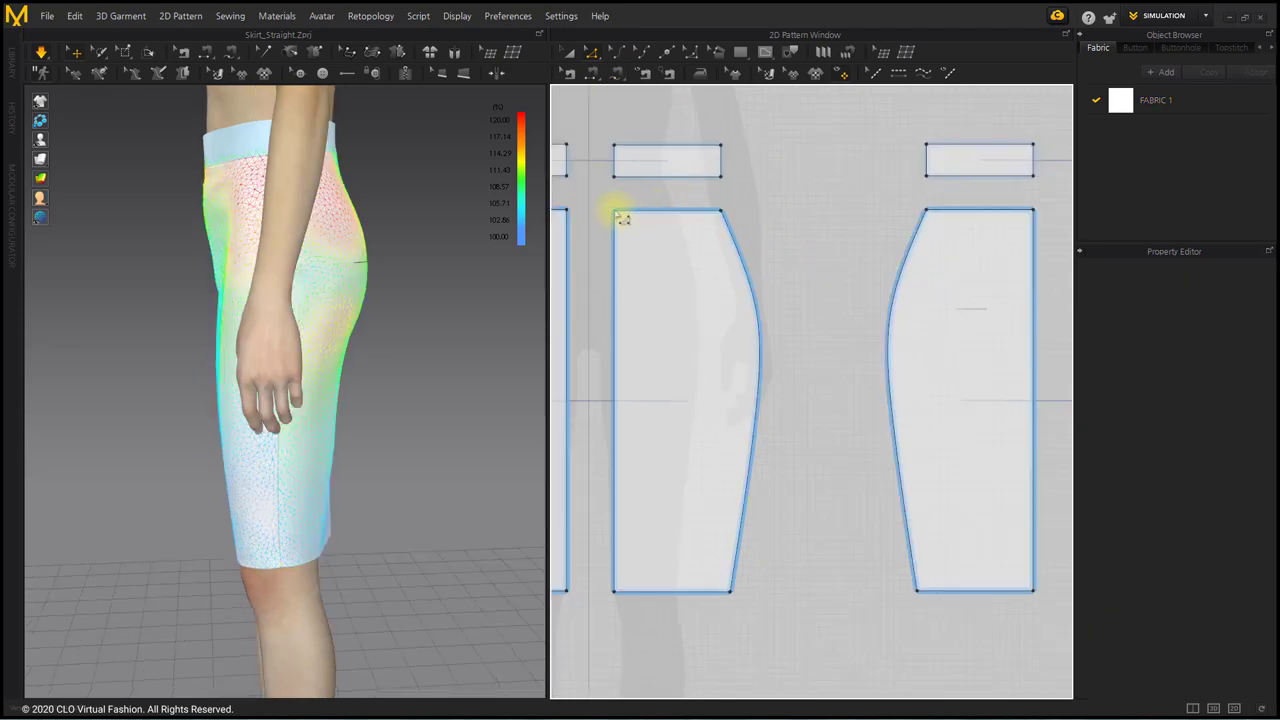
{"action": "left_click", "coordinate": [615, 211]}
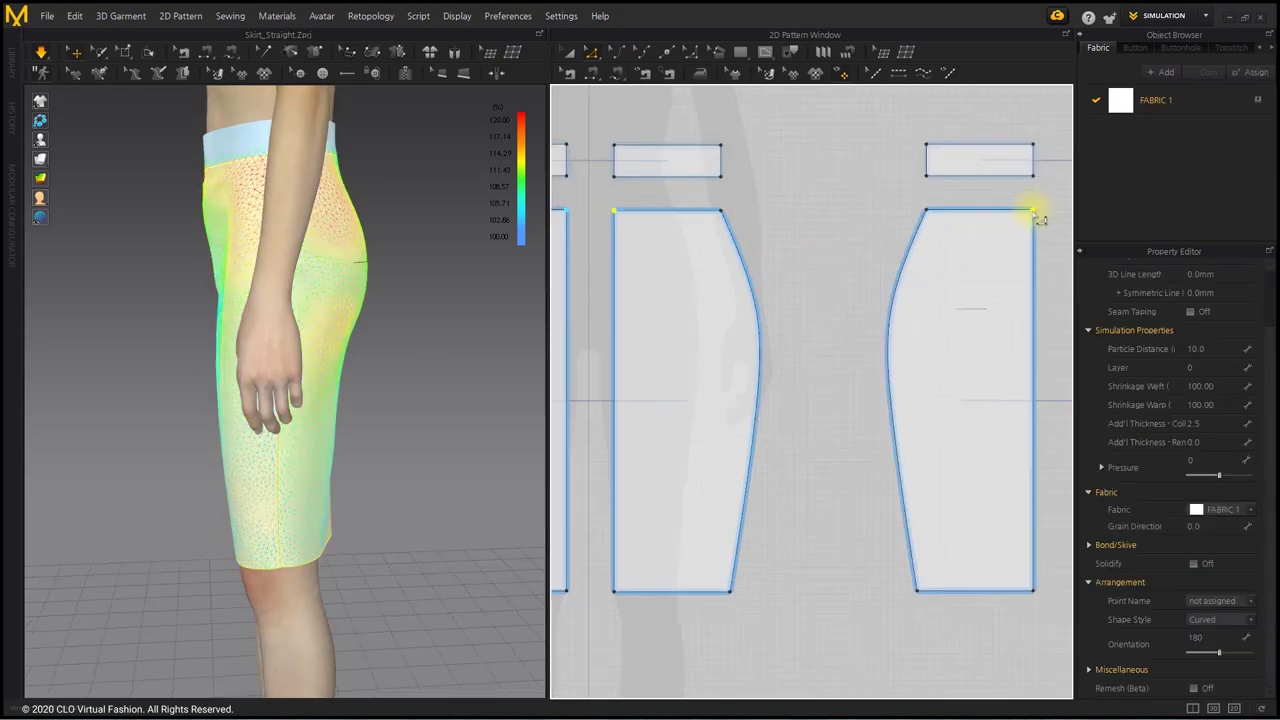
{"action": "left_click_drag", "start_coordinate": [1038, 226], "coordinate": [1034, 262]}
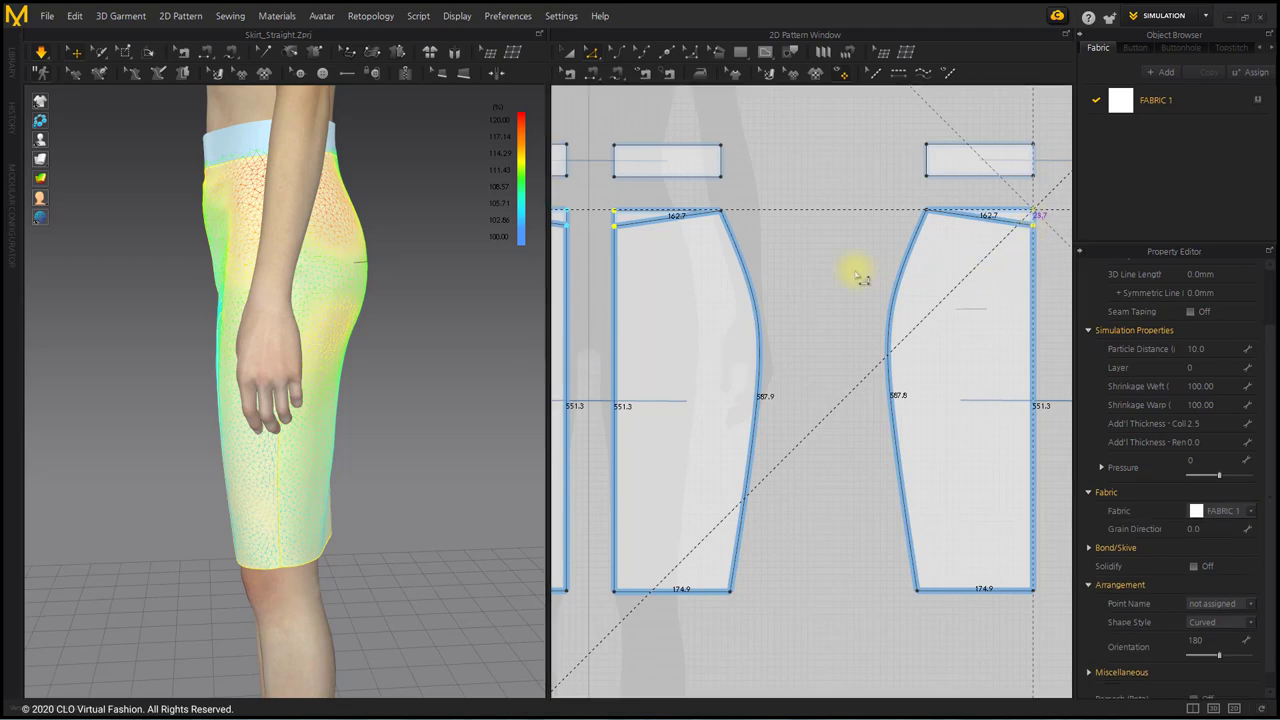
{"action": "left_click", "coordinate": [858, 277]}
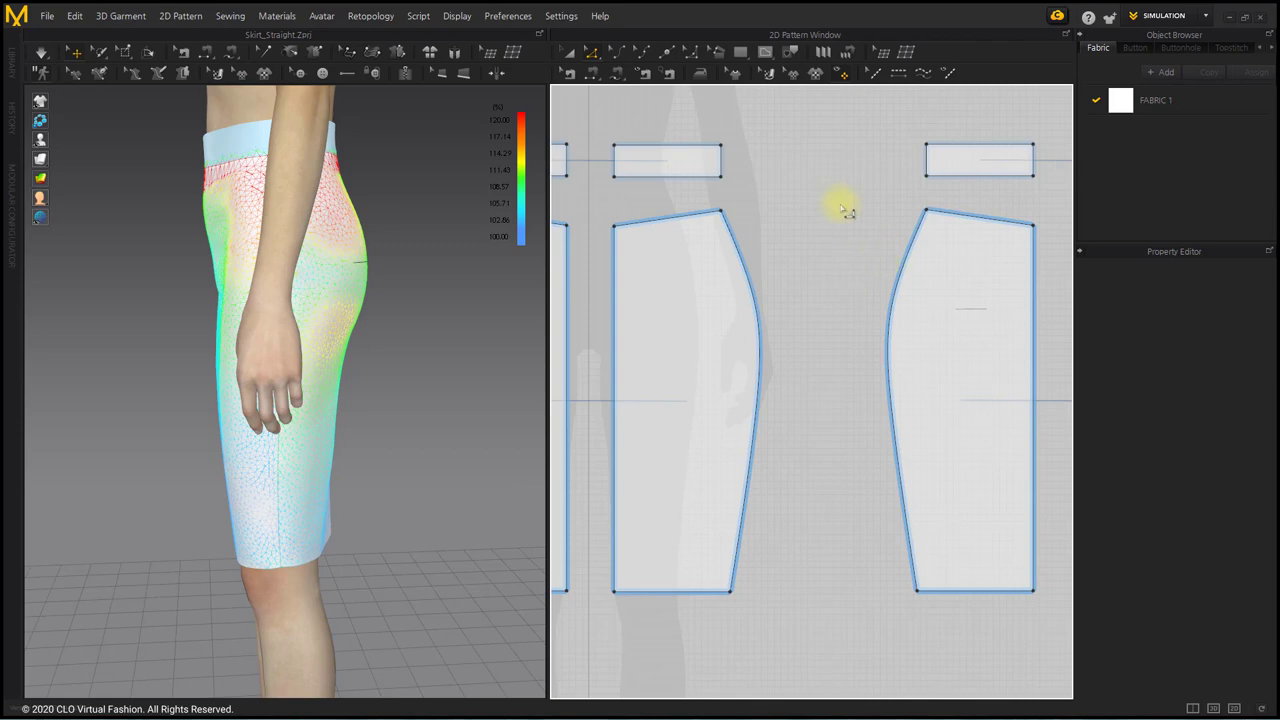
- Add a curve point midway along the front panel's waist edge and pull it down into a shallow curve about 163 mm long
{"action": "left_click", "coordinate": [642, 51]}
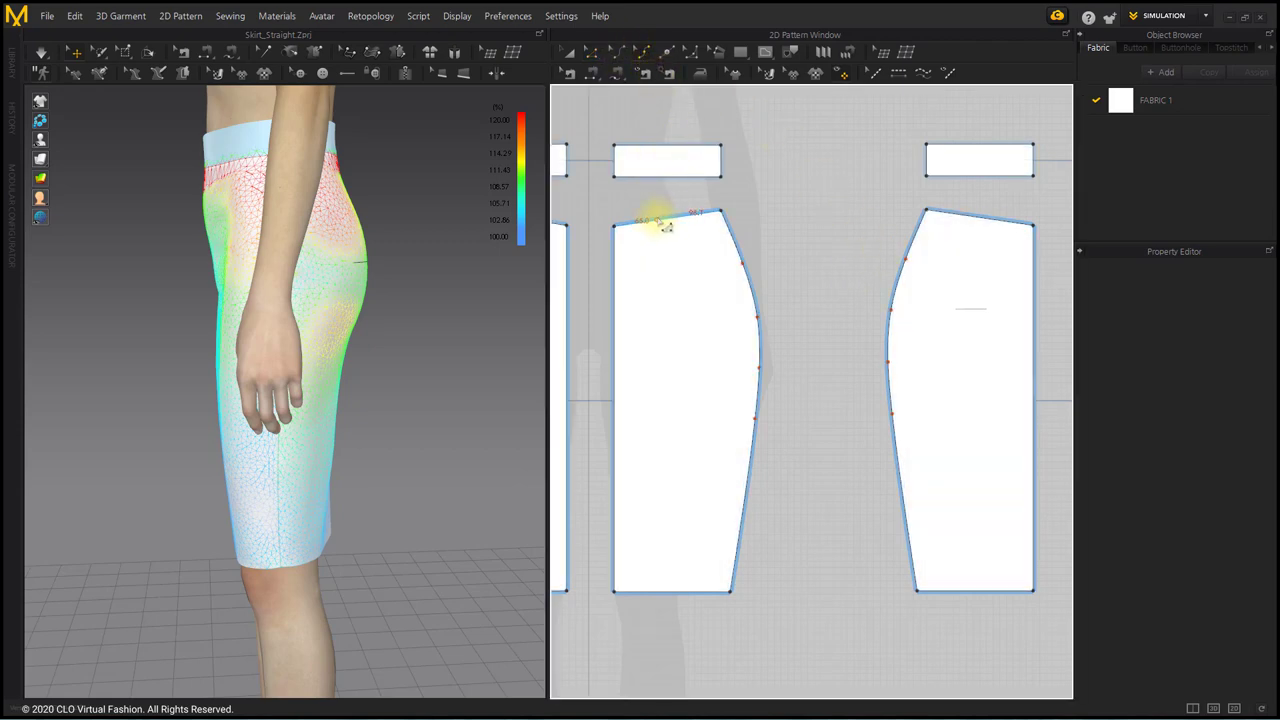
{"action": "scroll", "coordinate": [665, 225], "scroll_direction": "up", "scroll_amount": 5}
{"action": "scroll", "coordinate": [725, 200], "scroll_direction": "up", "scroll_amount": 2}
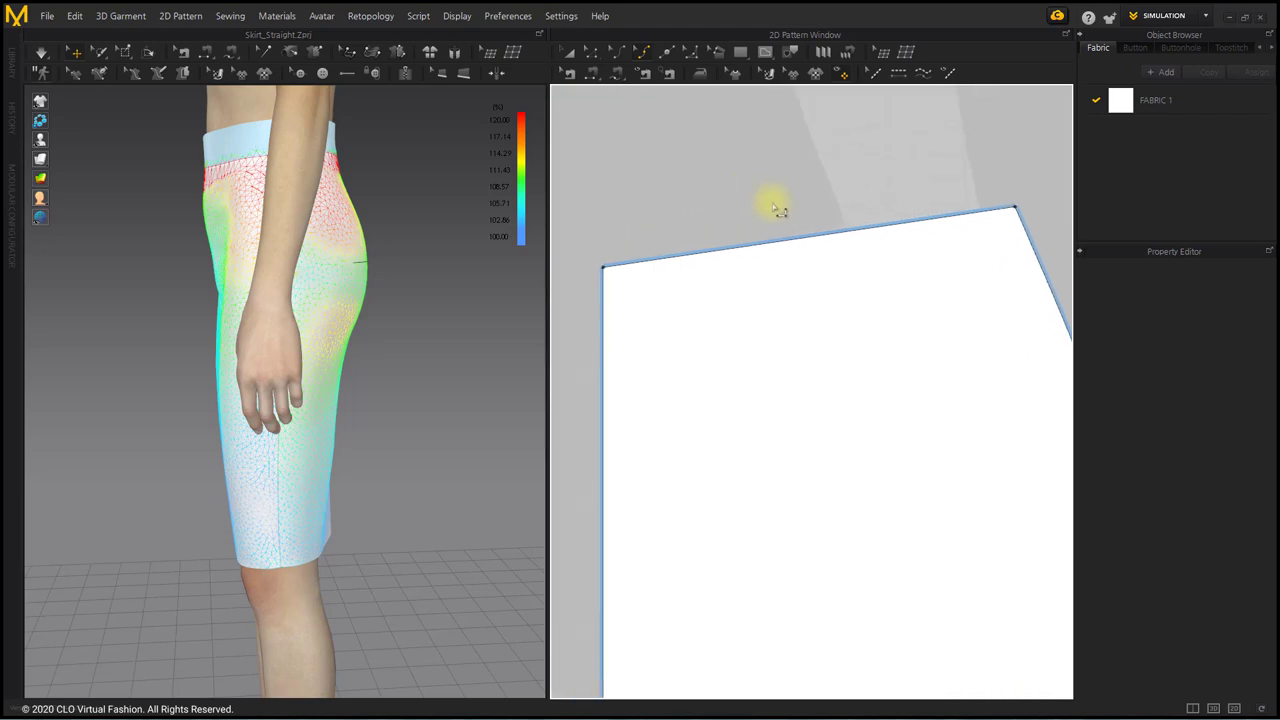
{"action": "left_click_drag", "start_coordinate": [778, 250], "coordinate": [780, 268]}
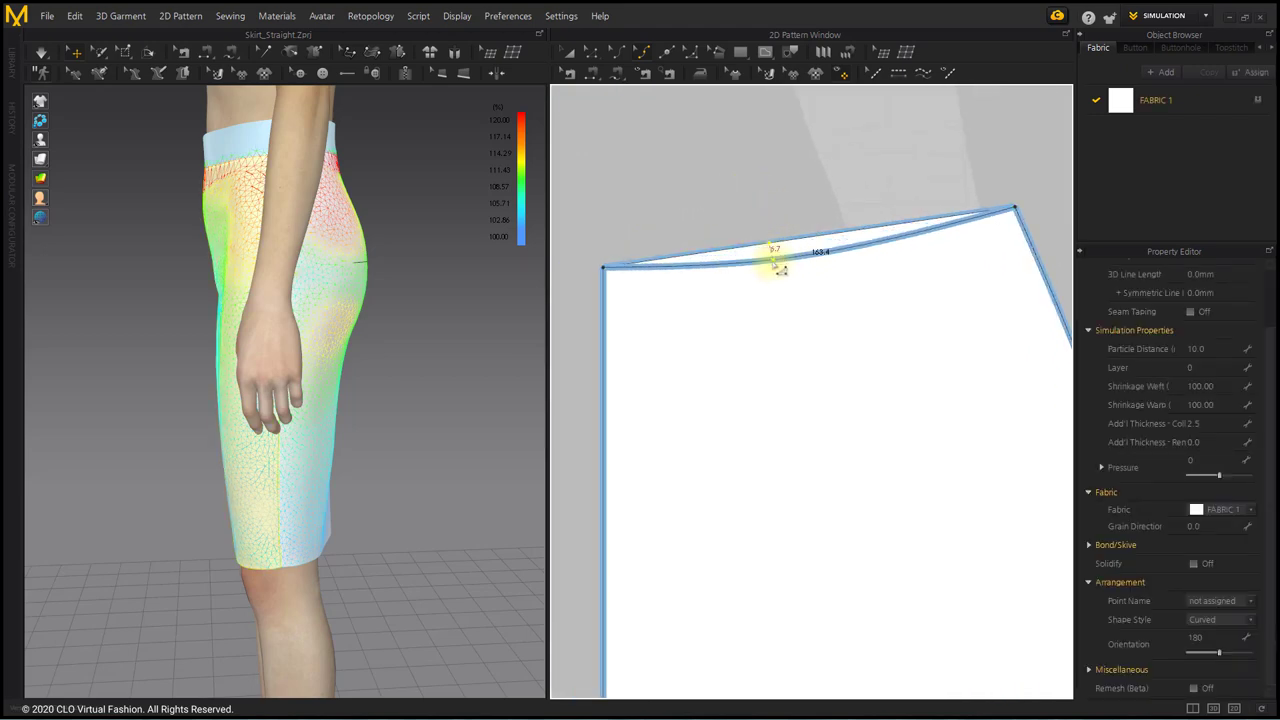
{"action": "left_click", "coordinate": [797, 184]}
- Curve the back panel's waist edge downward at its middle to about 163 mm long, and simulate the fit
{"action": "scroll", "coordinate": [735, 220], "scroll_direction": "down", "scroll_amount": 3}
{"action": "scroll", "coordinate": [757, 200], "scroll_direction": "right", "scroll_amount": 3}
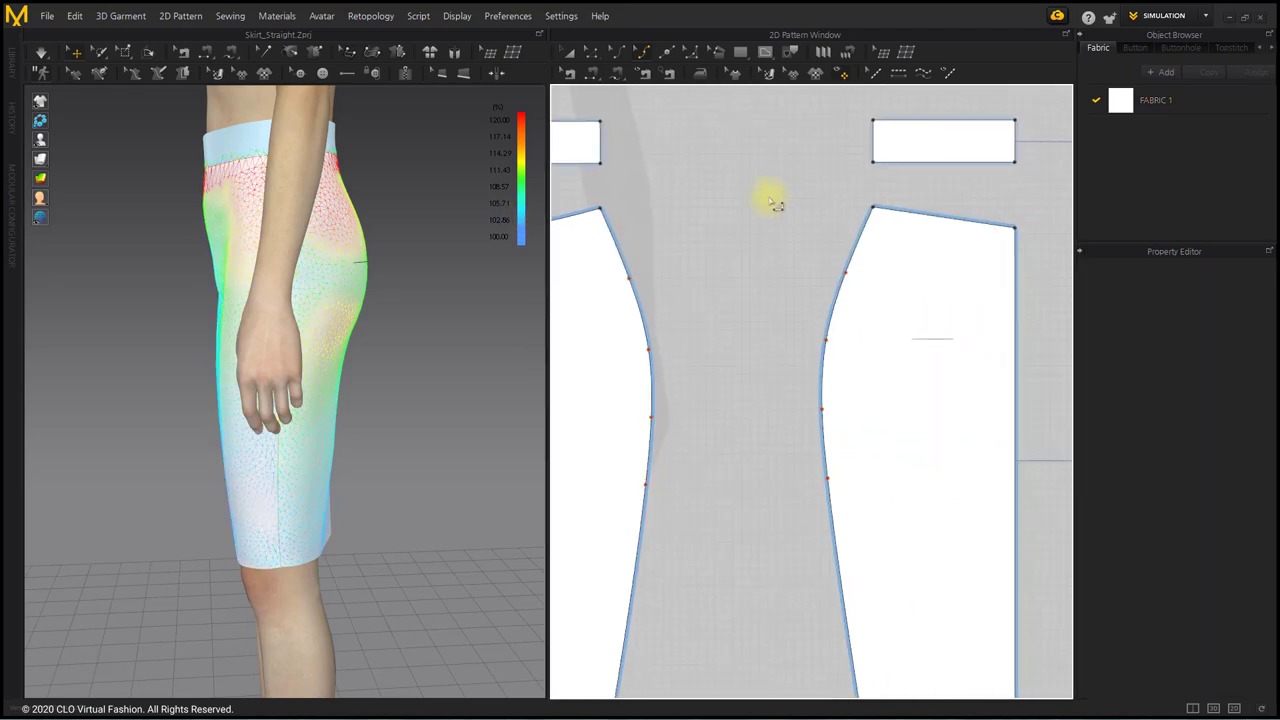
{"action": "scroll", "coordinate": [800, 215], "scroll_direction": "up", "scroll_amount": 4}
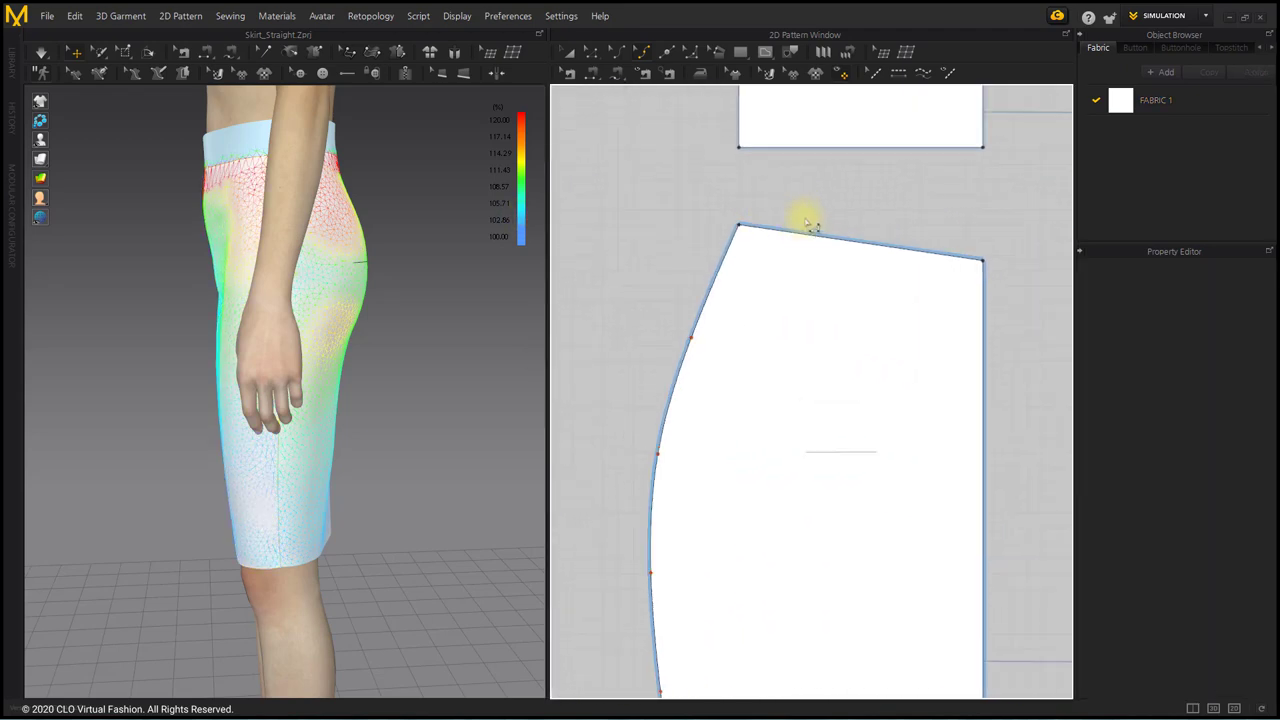
{"action": "left_click", "coordinate": [847, 253]}
{"action": "left_click_drag", "start_coordinate": [845, 252], "coordinate": [846, 269]}
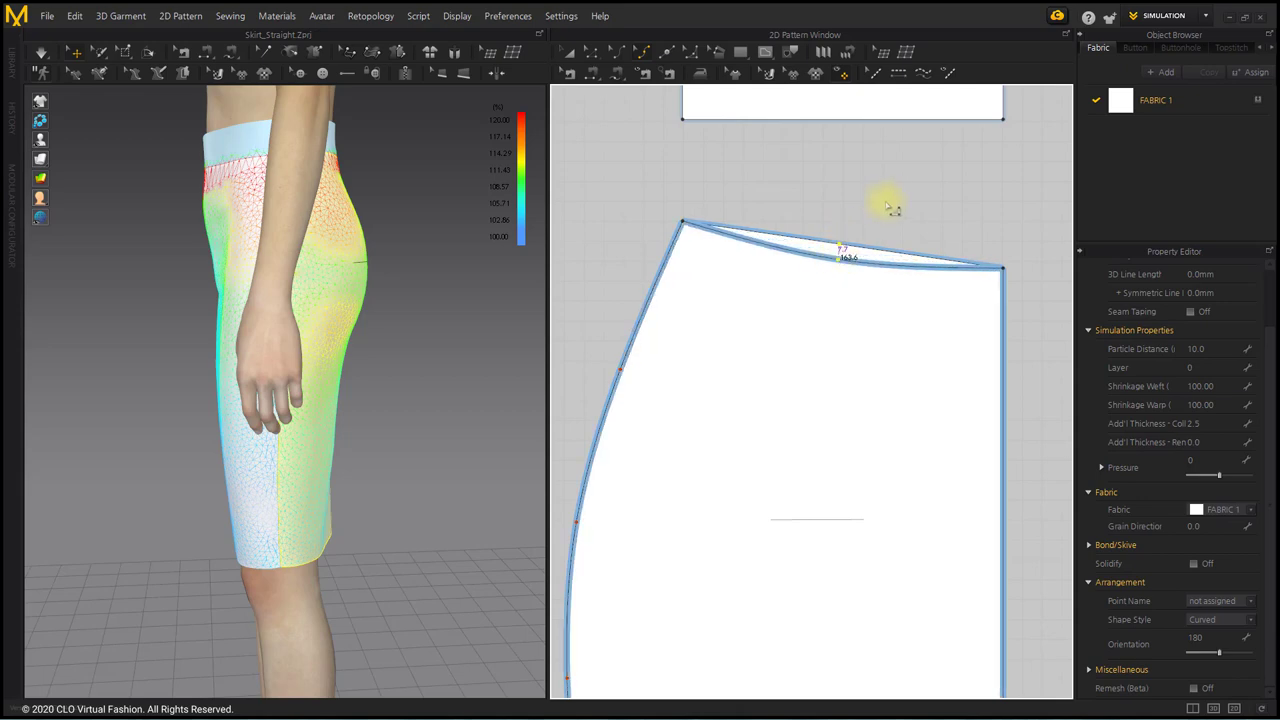
{"action": "left_click_drag", "start_coordinate": [887, 203], "coordinate": [887, 203]}
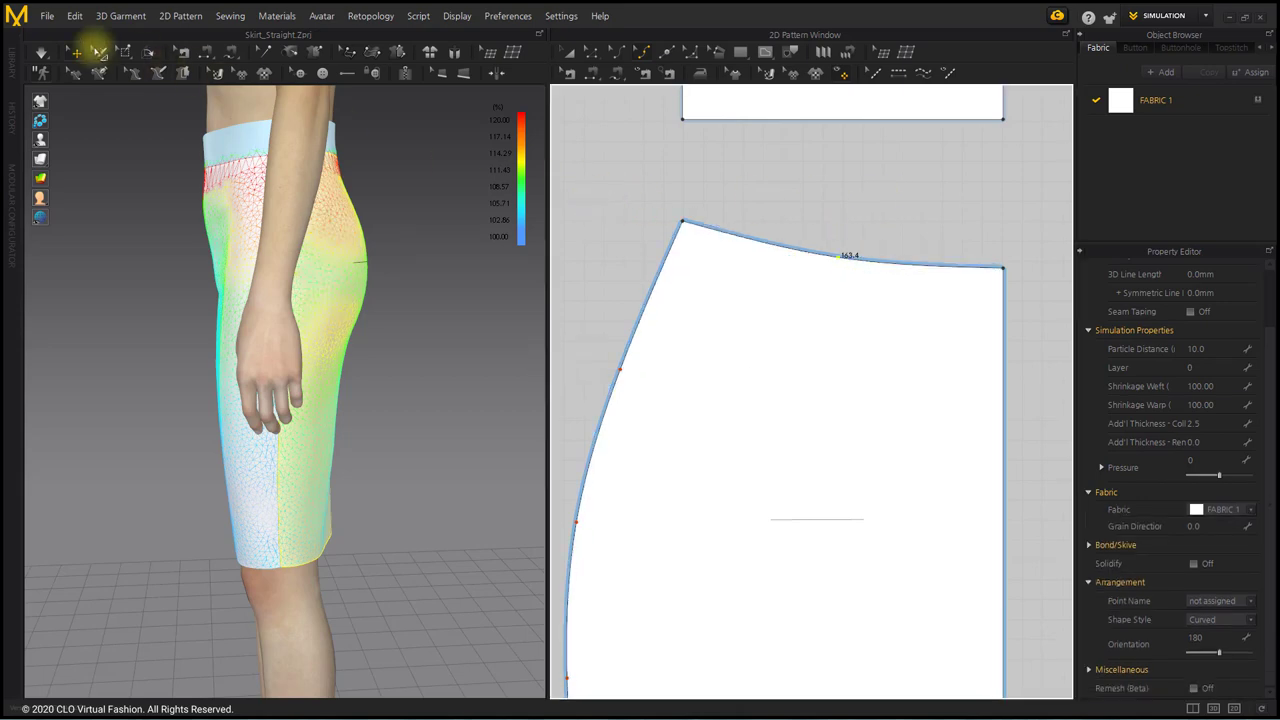
{"action": "left_click", "coordinate": [40, 52]}
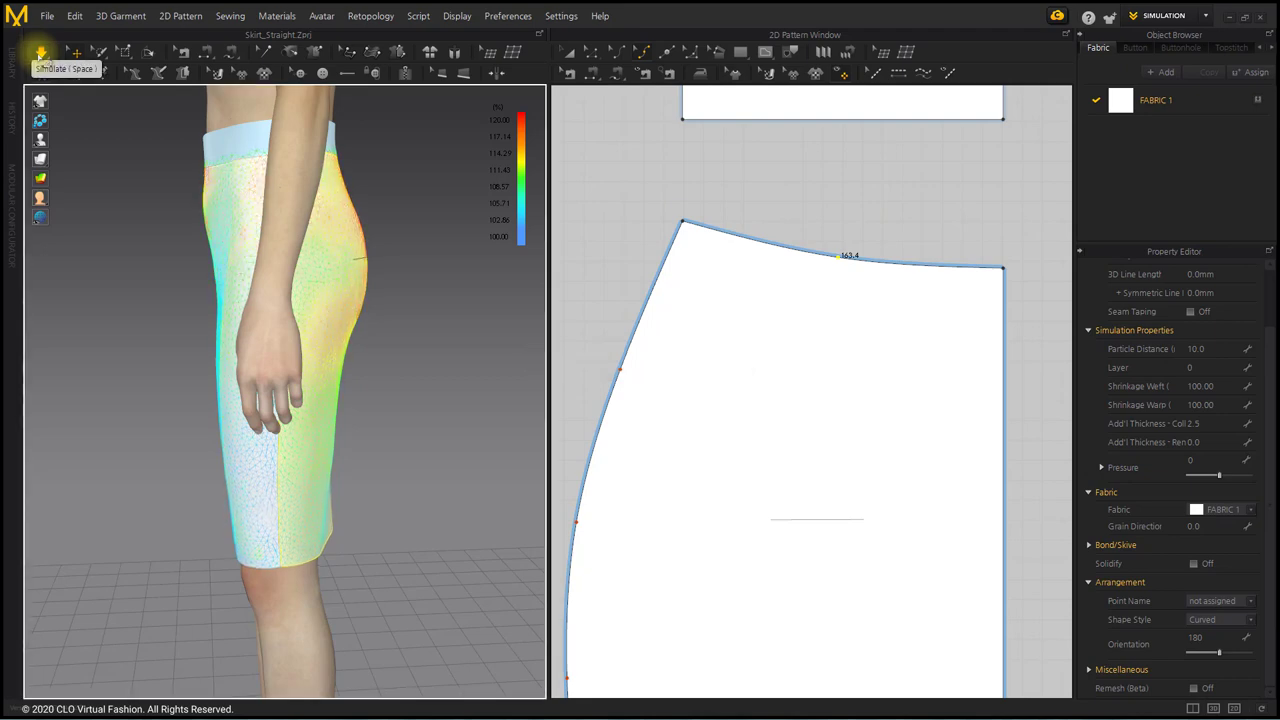
{"action": "right_click_drag", "start_coordinate": [386, 240], "coordinate": [410, 230]}
{"action": "left_click", "coordinate": [412, 231]}
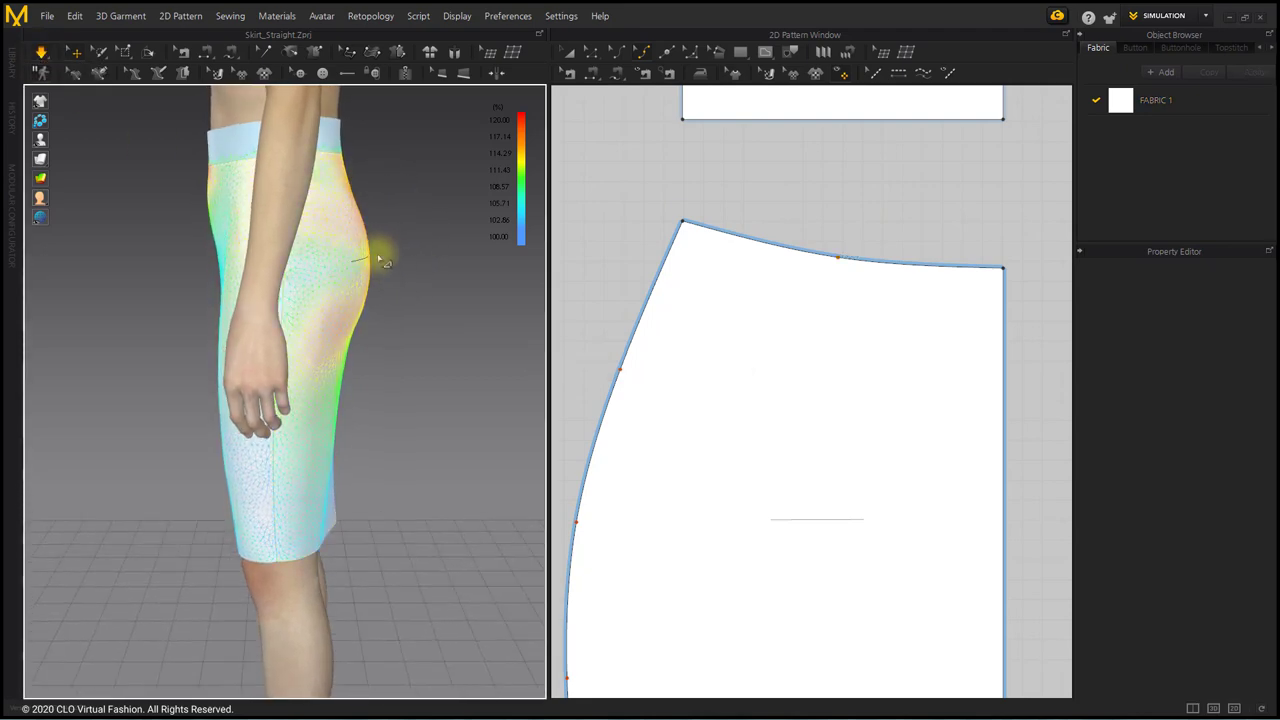
- Review the full front of the skirt, stop the simulation and switch the garment from strain map to its normal surface display
{"action": "scroll", "coordinate": [772, 326], "scroll_direction": "down", "scroll_amount": 5}
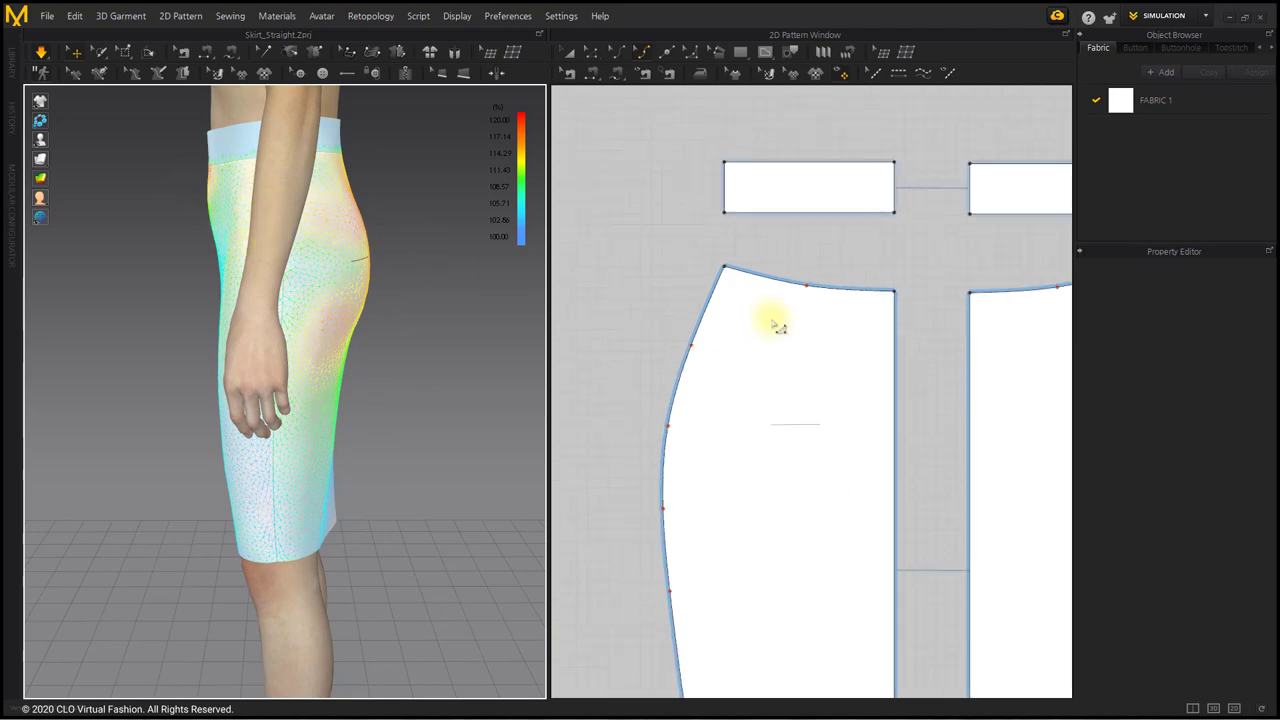
{"action": "right_click_drag", "start_coordinate": [800, 325], "coordinate": [853, 278]}
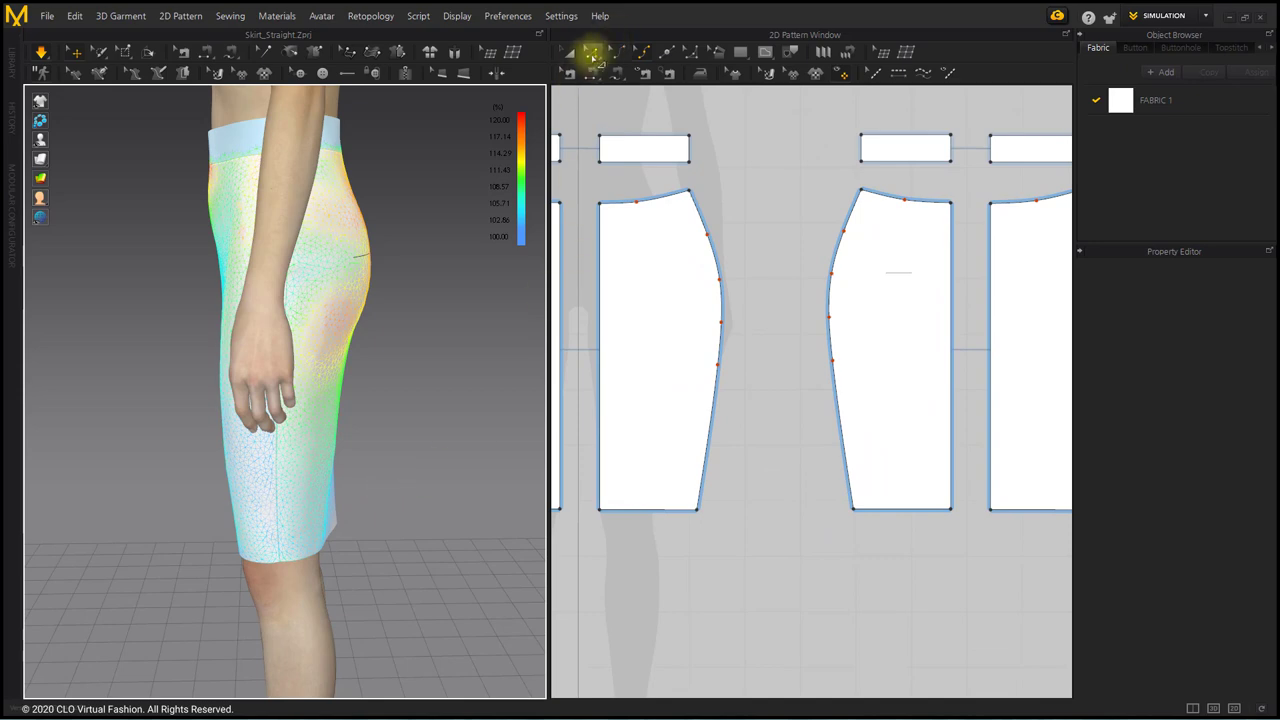
{"action": "left_click", "coordinate": [619, 76]}
{"action": "scroll", "coordinate": [760, 340], "scroll_direction": "down", "scroll_amount": 3}
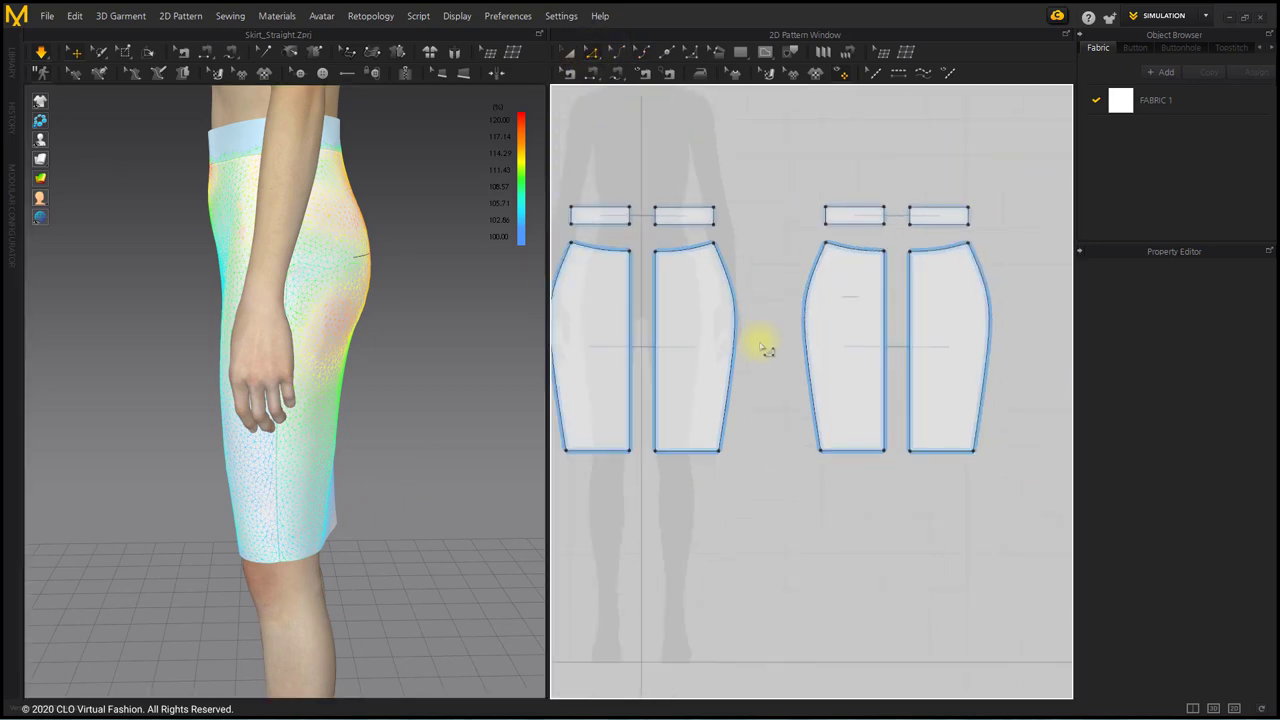
{"action": "right_click_drag", "start_coordinate": [760, 343], "coordinate": [808, 331]}
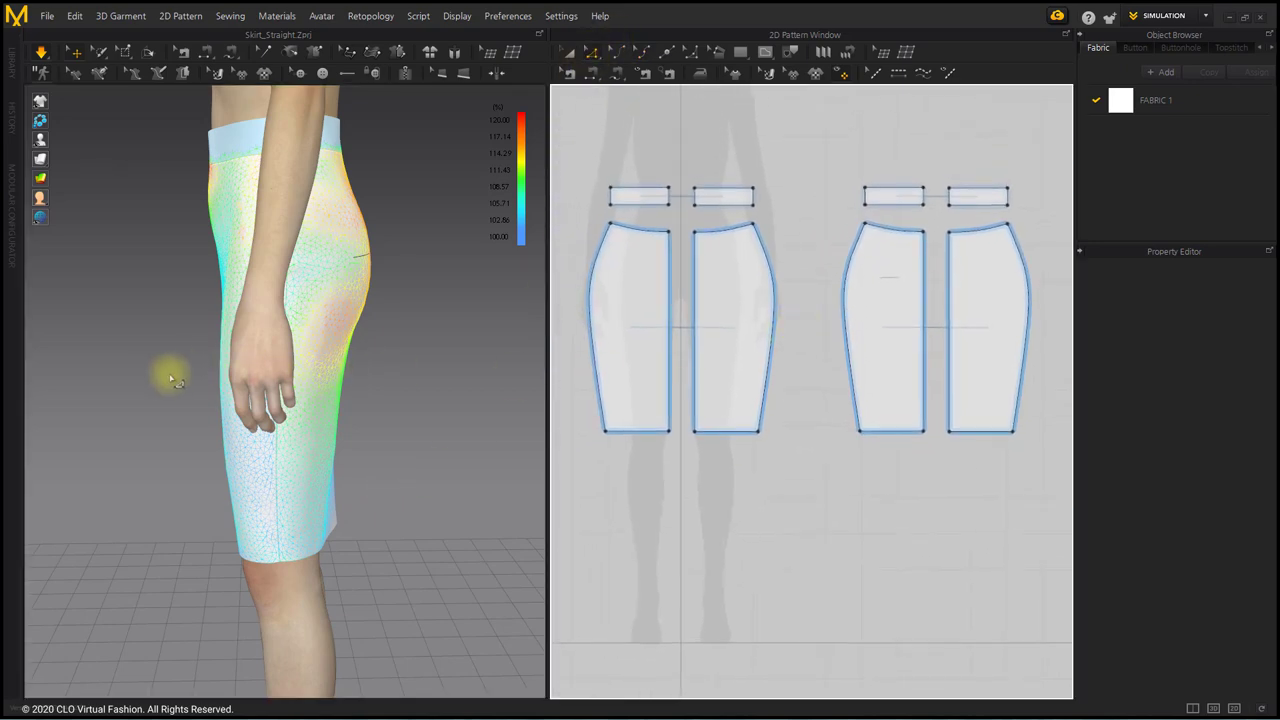
{"action": "right_click_drag", "start_coordinate": [157, 371], "coordinate": [311, 386]}
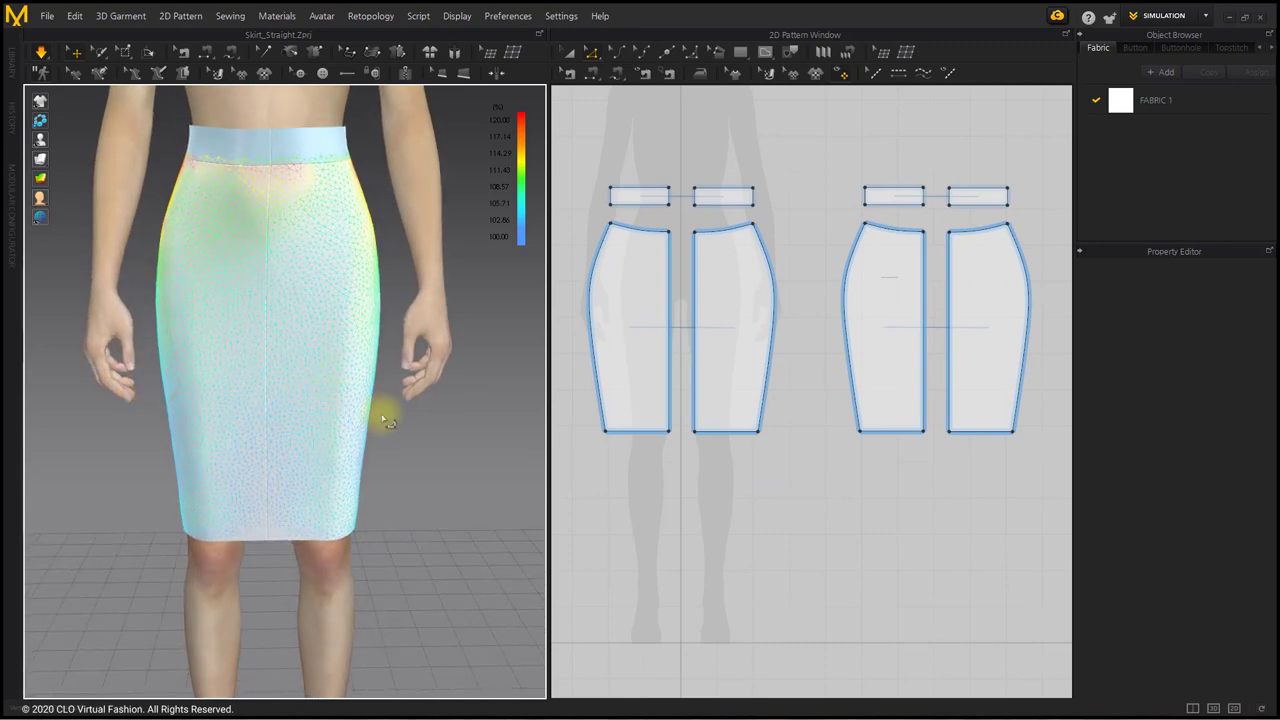
{"action": "right_click_drag", "start_coordinate": [386, 421], "coordinate": [394, 423]}
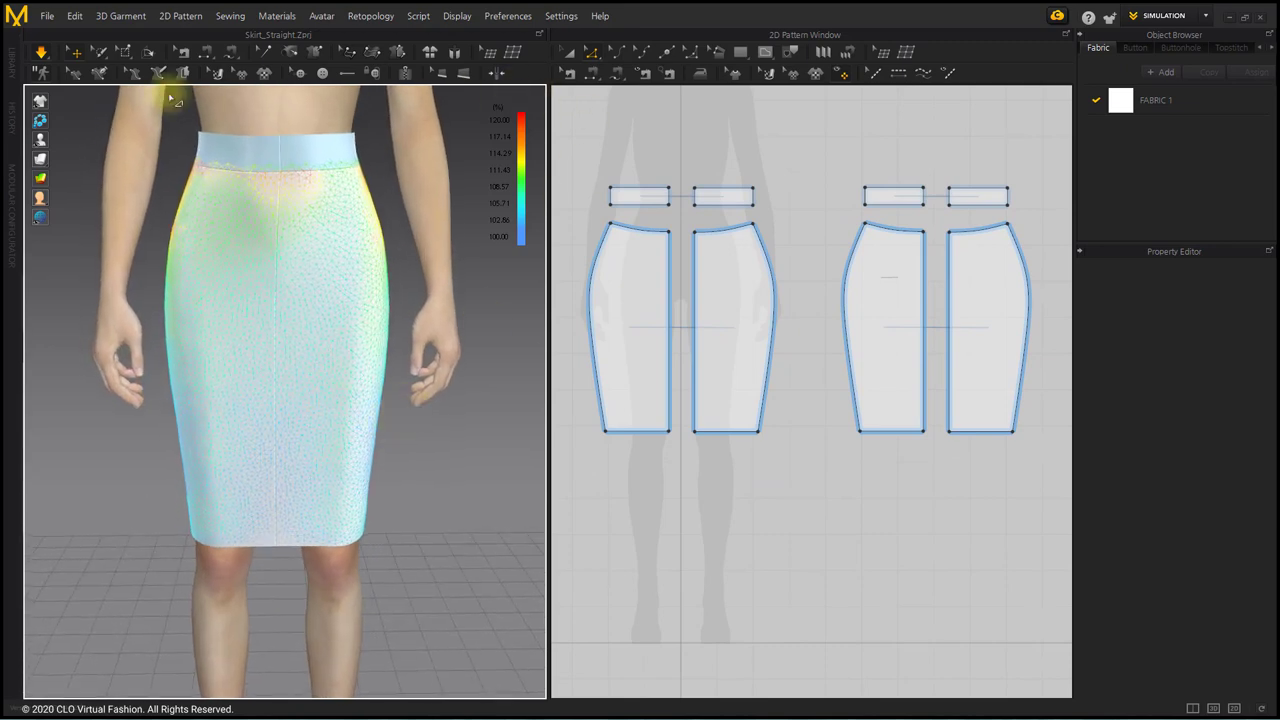
{"action": "left_click", "coordinate": [41, 176]}
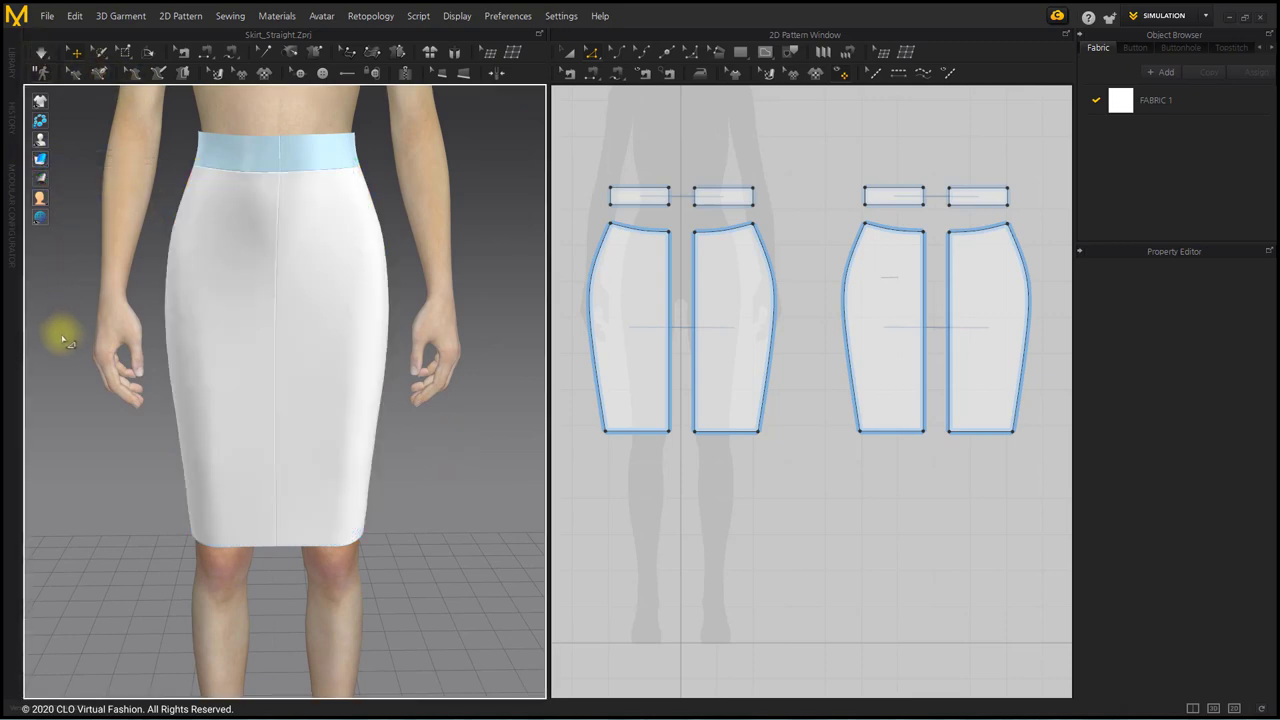
- Delete the short garment measurement line at the hip on the back skirt panel
{"action": "right_click_drag", "start_coordinate": [433, 430], "coordinate": [137, 443]}
{"action": "left_click", "coordinate": [74, 73]}
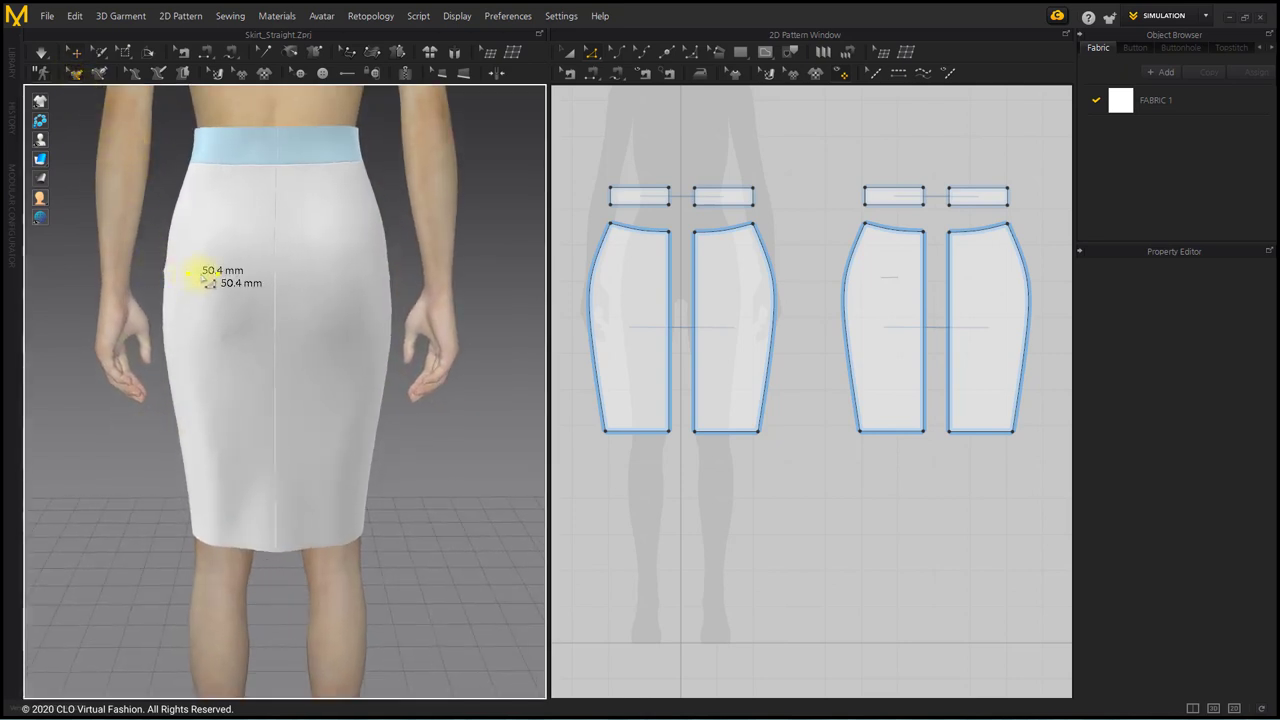
{"action": "right_click", "coordinate": [207, 282]}
{"action": "key", "text": "Escape"}
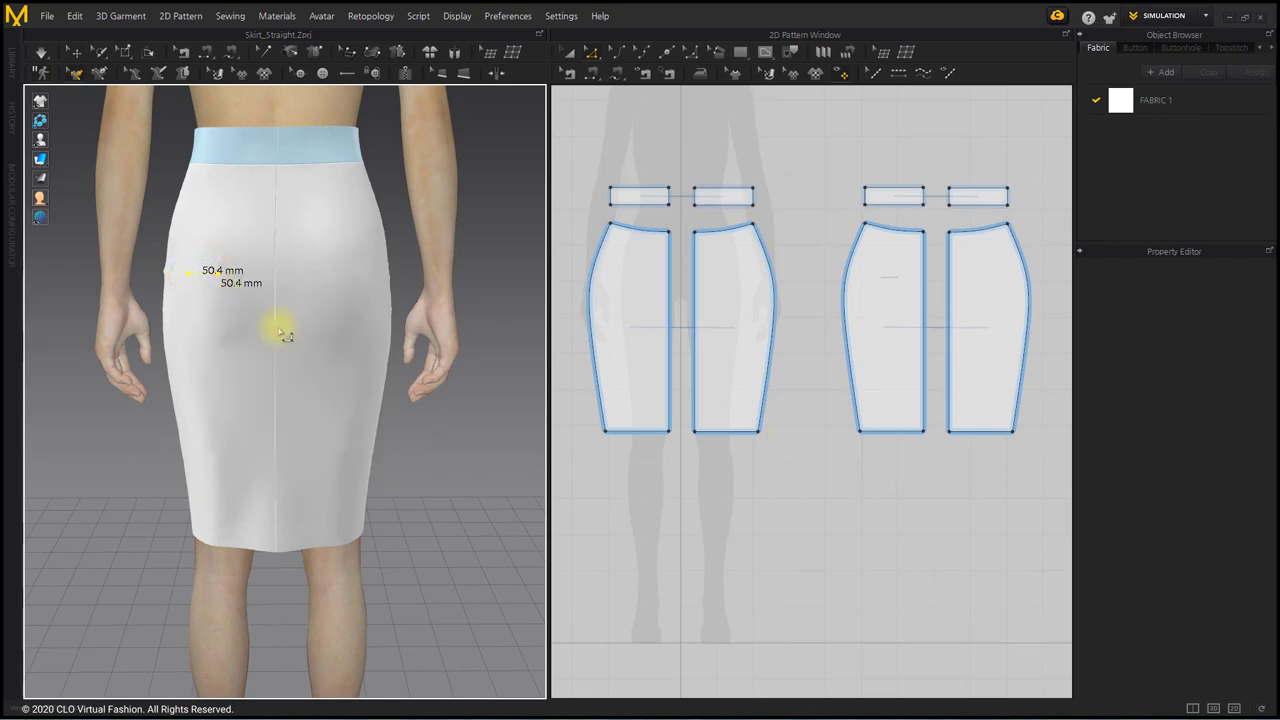
{"action": "left_click", "coordinate": [463, 453]}
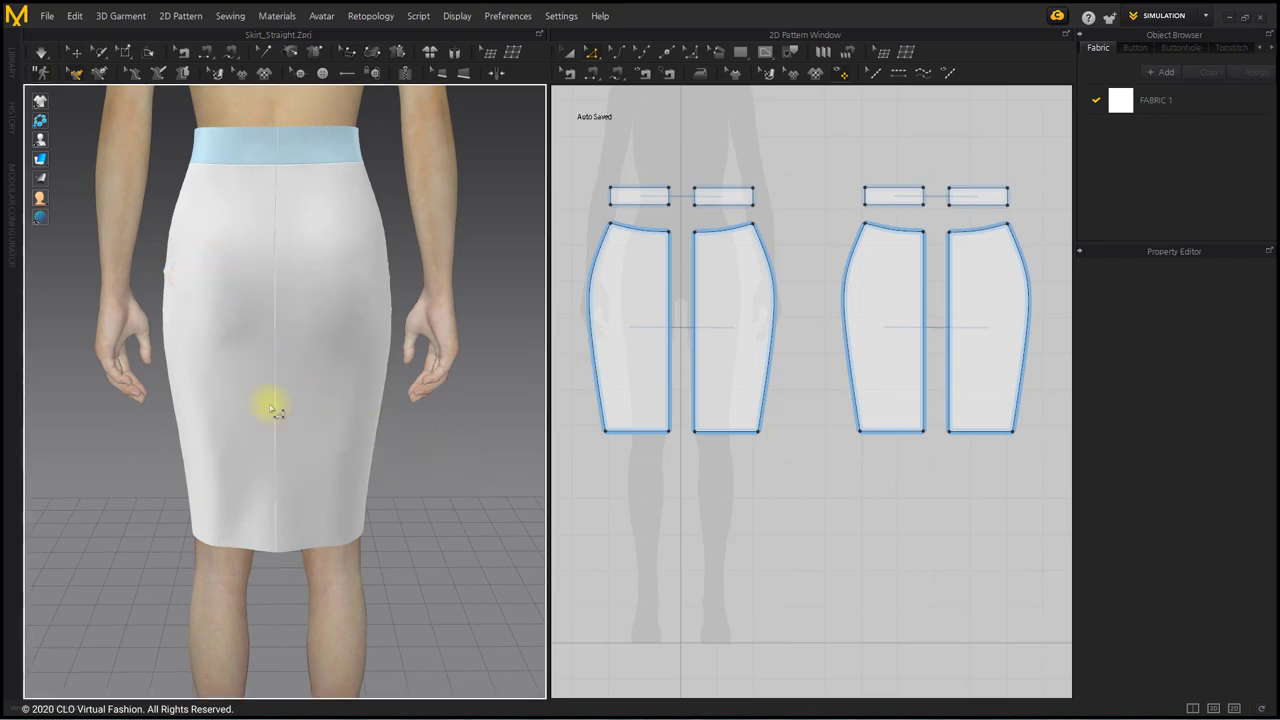
- Save the project as a new file named Skirt_Pencil_Line in the Skirts folder, with the skirt seen from the front
{"action": "right_click_drag", "start_coordinate": [210, 386], "coordinate": [507, 389]}
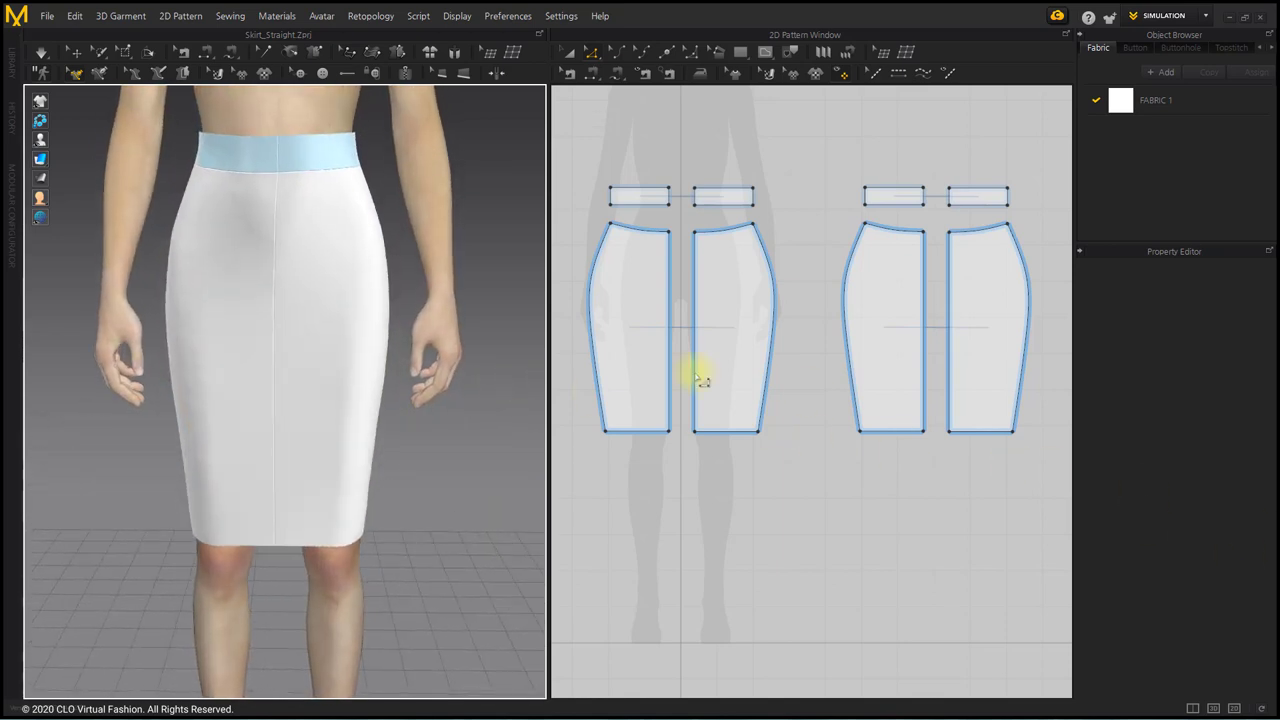
{"action": "left_click", "coordinate": [46, 16]}
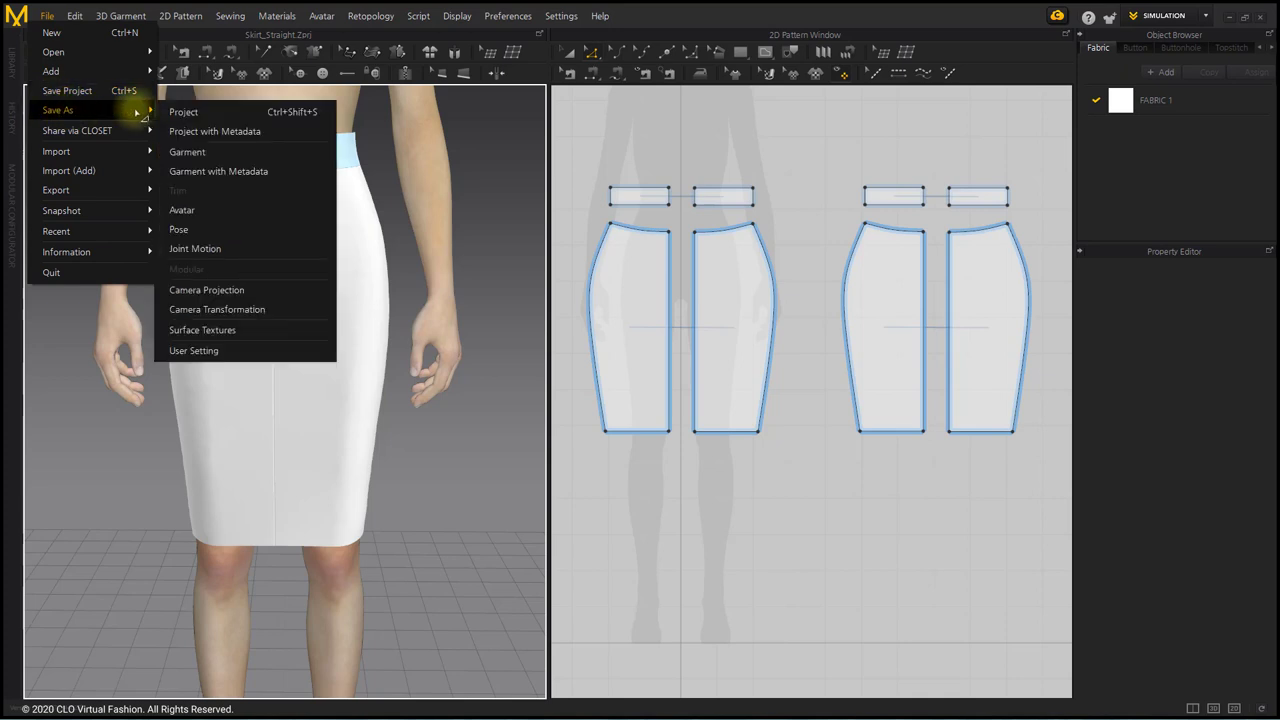
{"action": "left_click", "coordinate": [182, 112]}
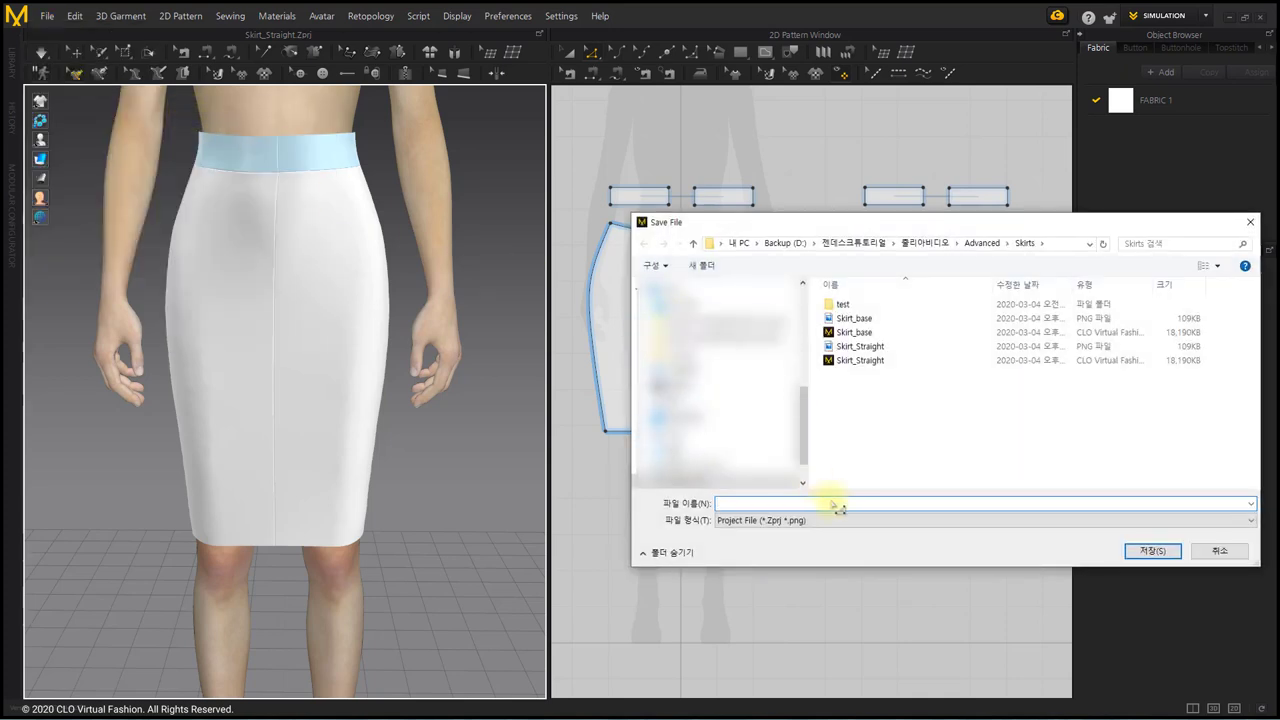
{"action": "type", "text": "Sk"}
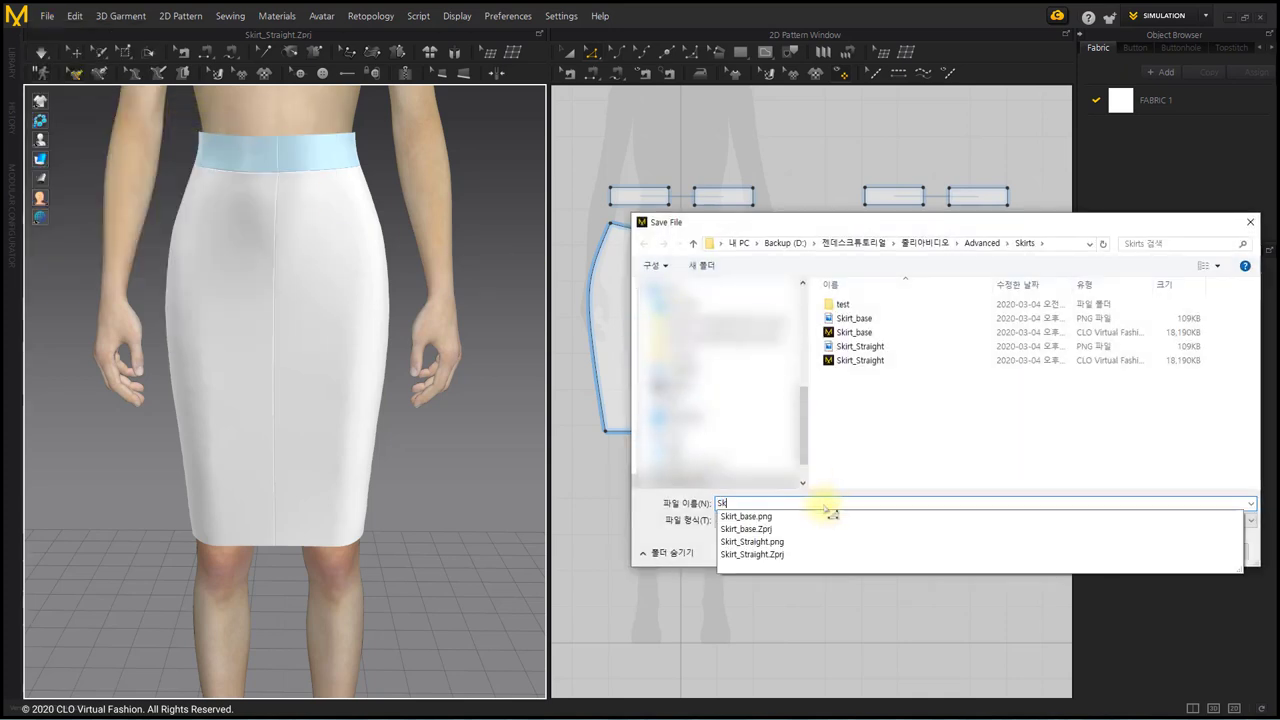
{"action": "type", "text": "irt_Pencil_Line"}
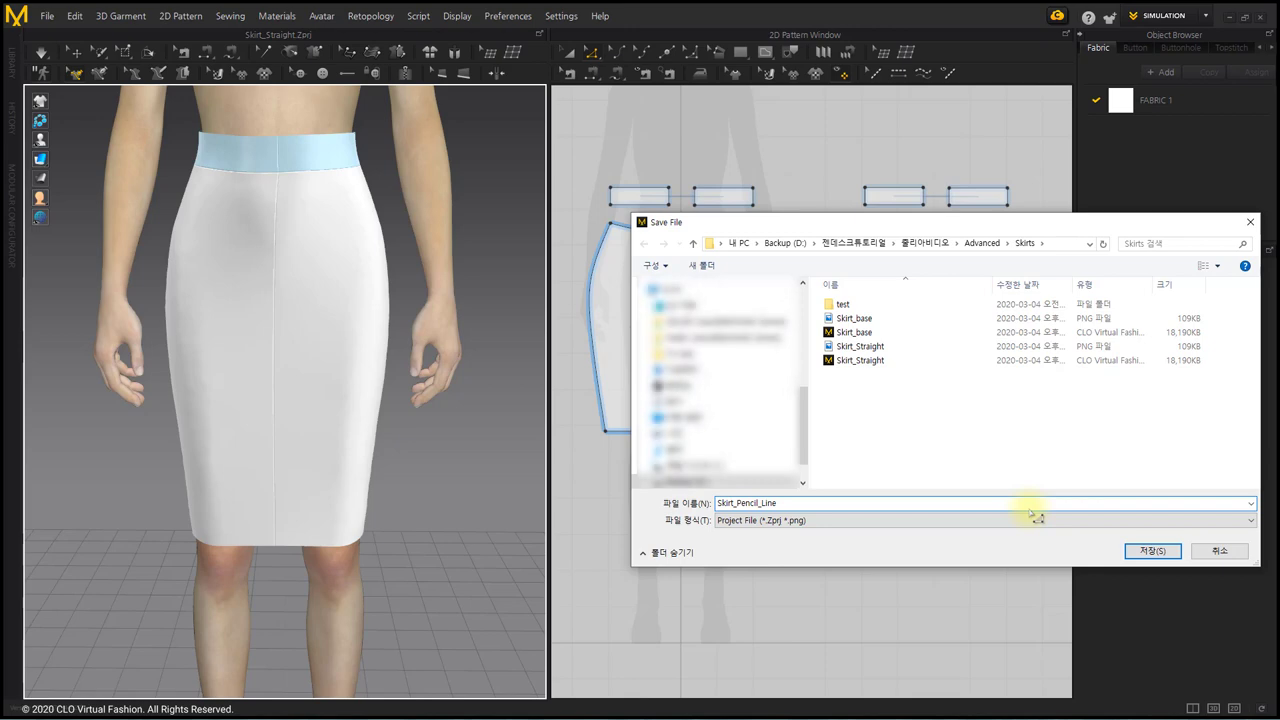
{"action": "key", "text": "Return"}
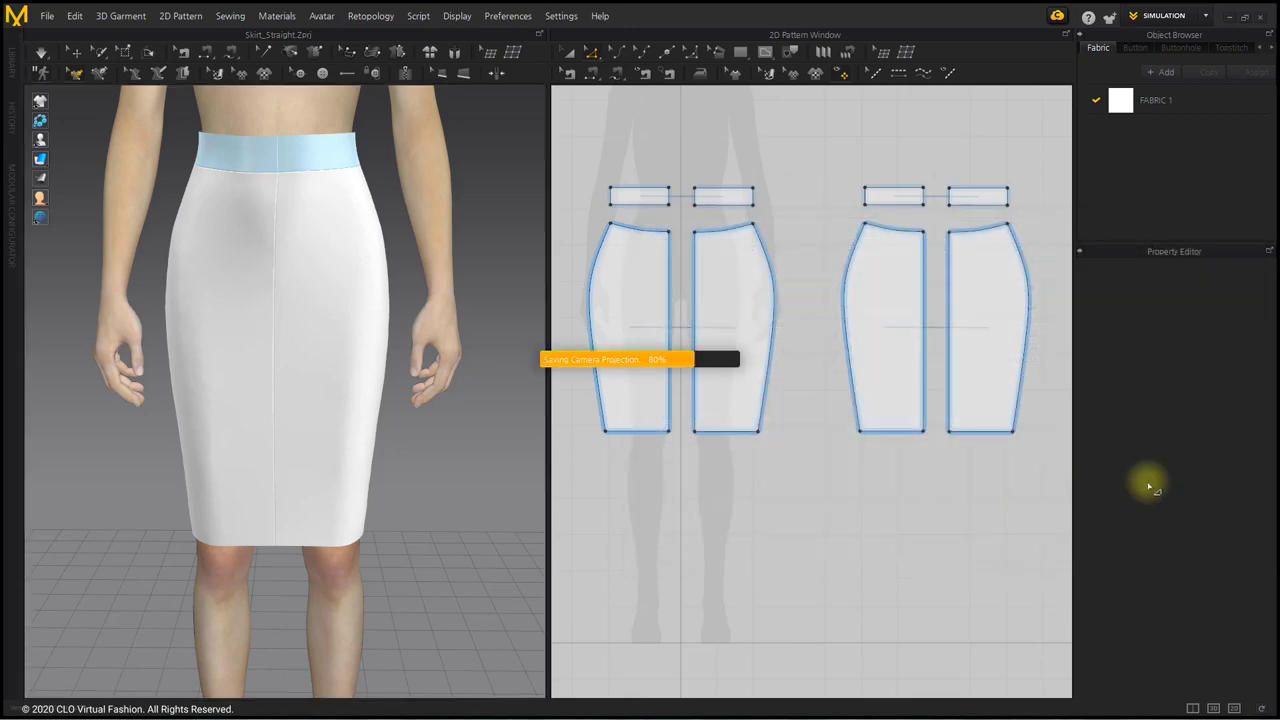